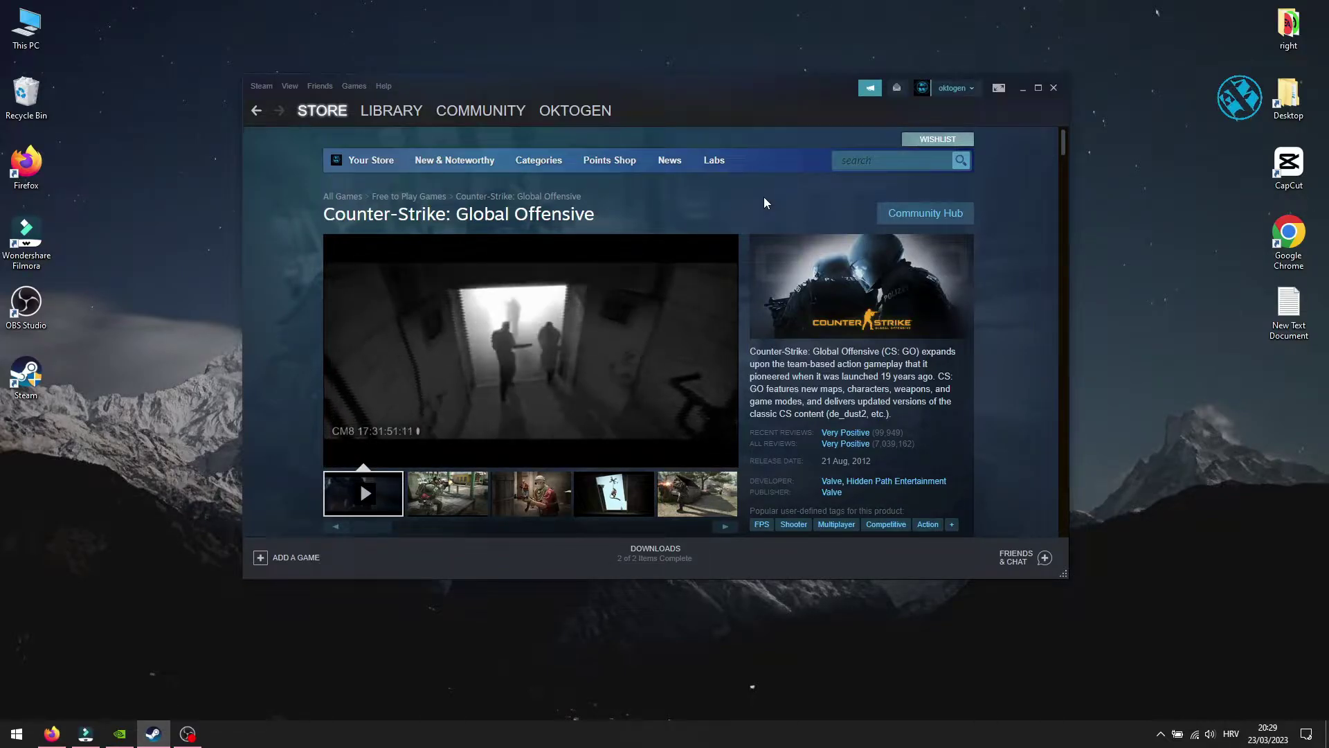
Minimize the Steam window and display the Windows shut-down and restart options without choosing one
{"action": "left_click", "coordinate": [1020, 88]}
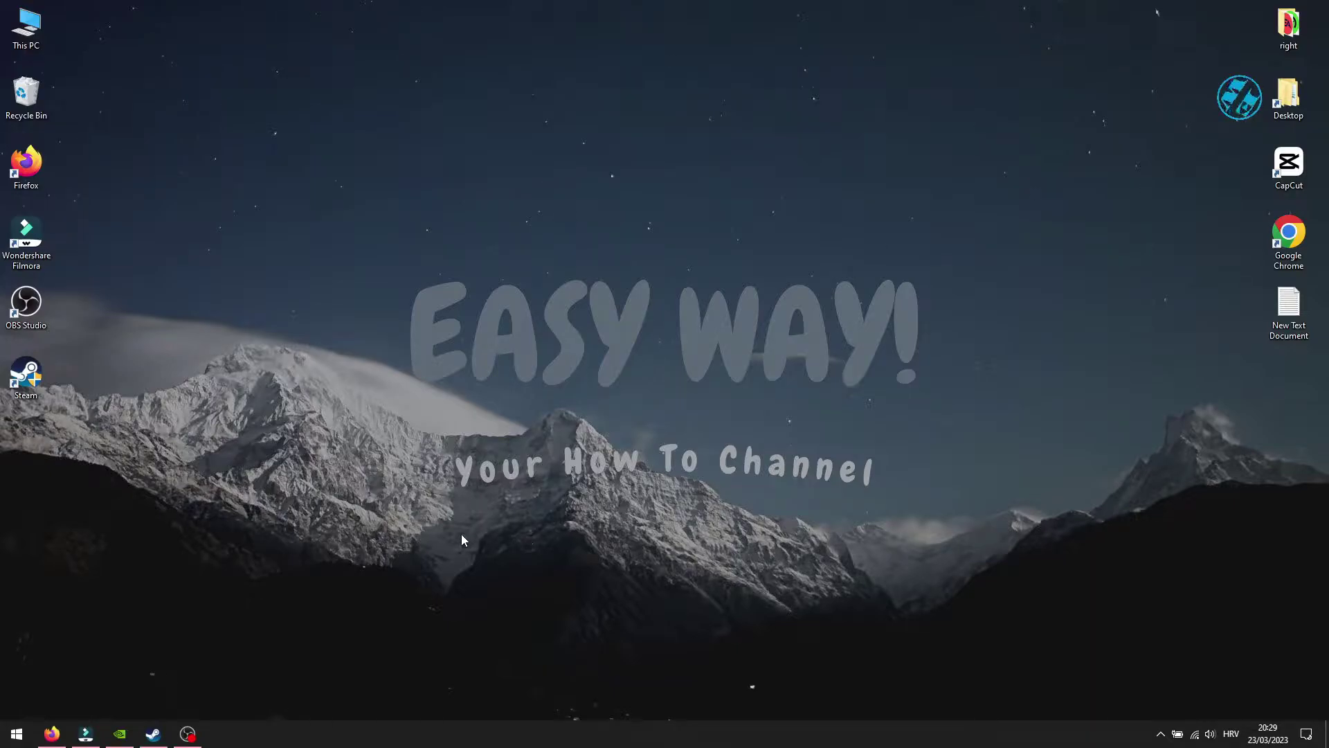
{"action": "right_click", "coordinate": [17, 733]}
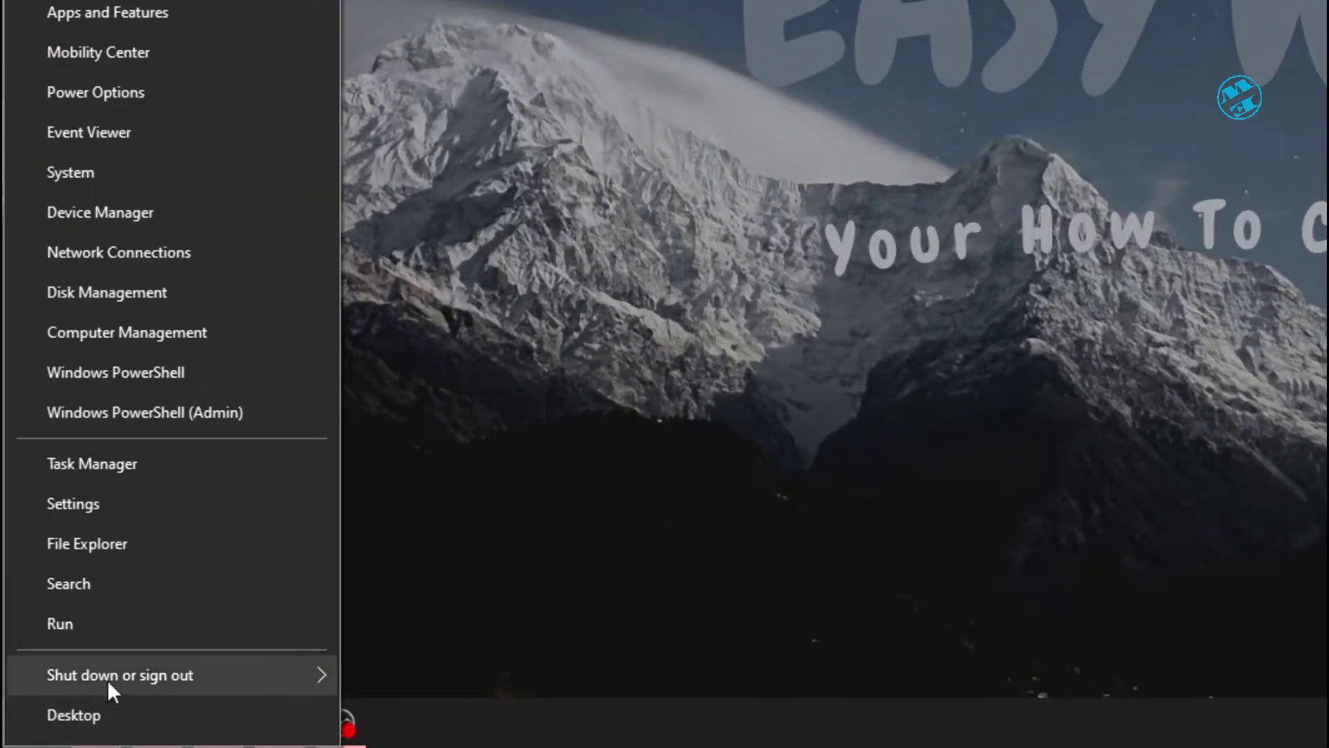
{"action": "mouse_move", "coordinate": [154, 673]}
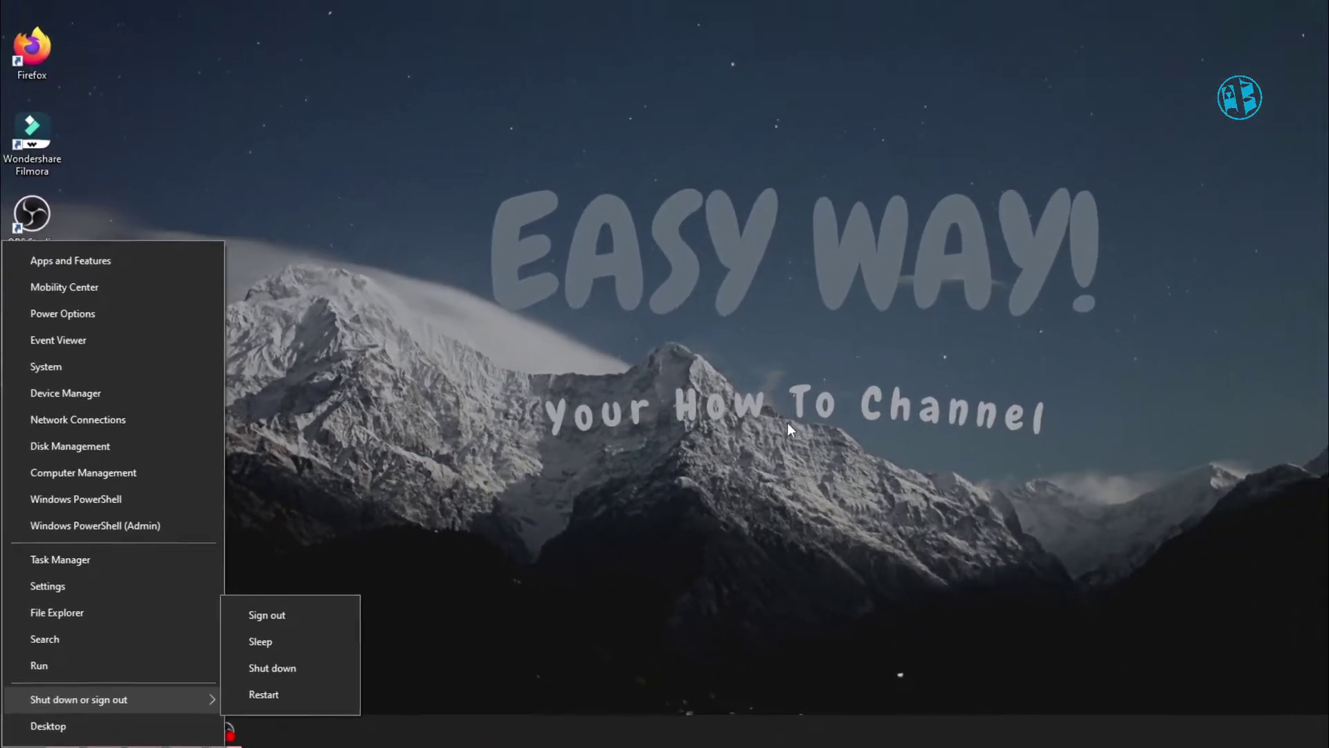
{"action": "left_click", "coordinate": [974, 281]}
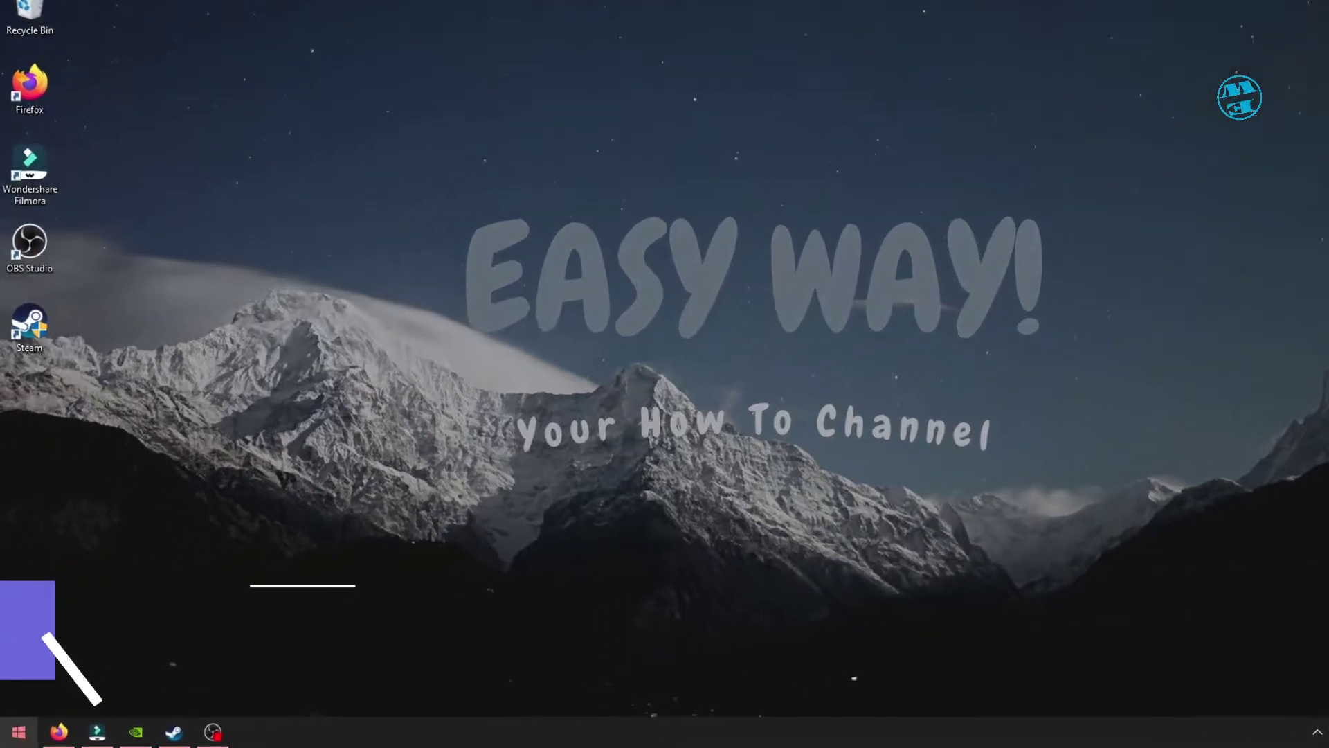
Open Device Manager and expand the Display adapters category
{"action": "right_click", "coordinate": [16, 733]}
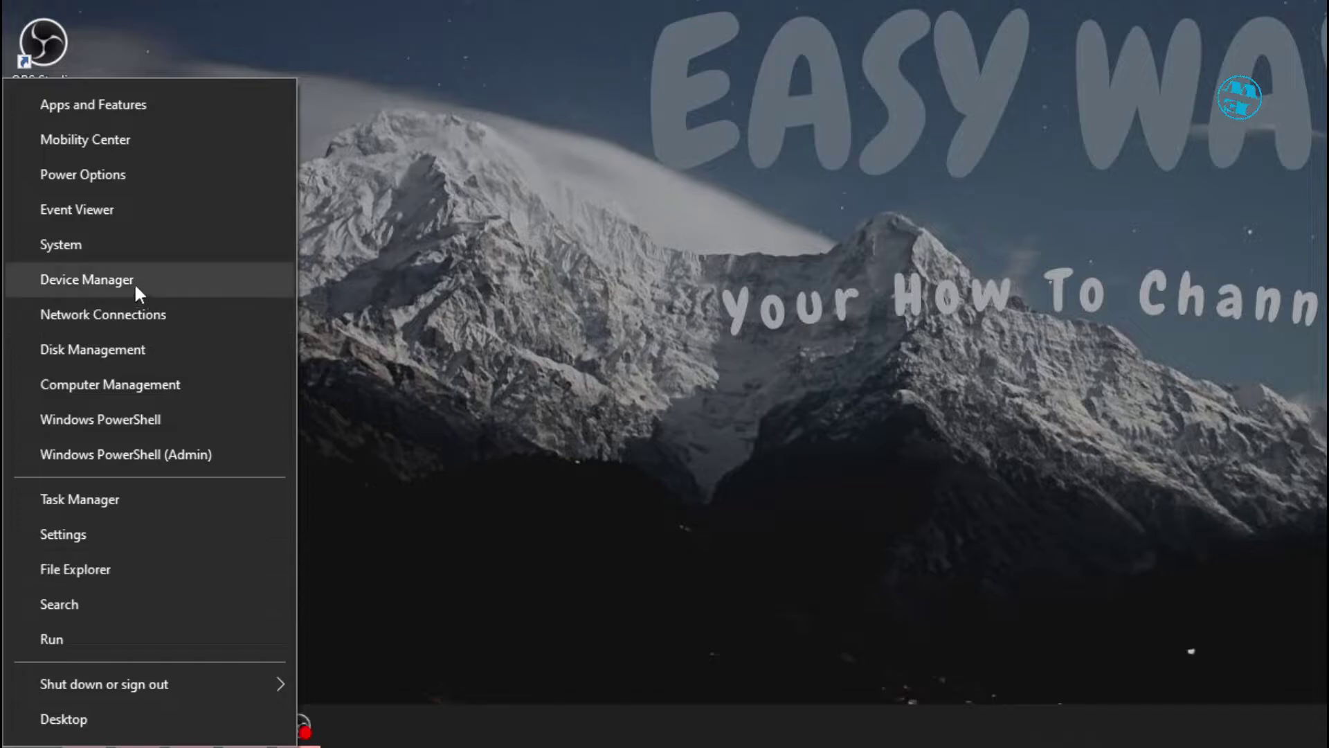
{"action": "left_click", "coordinate": [110, 285]}
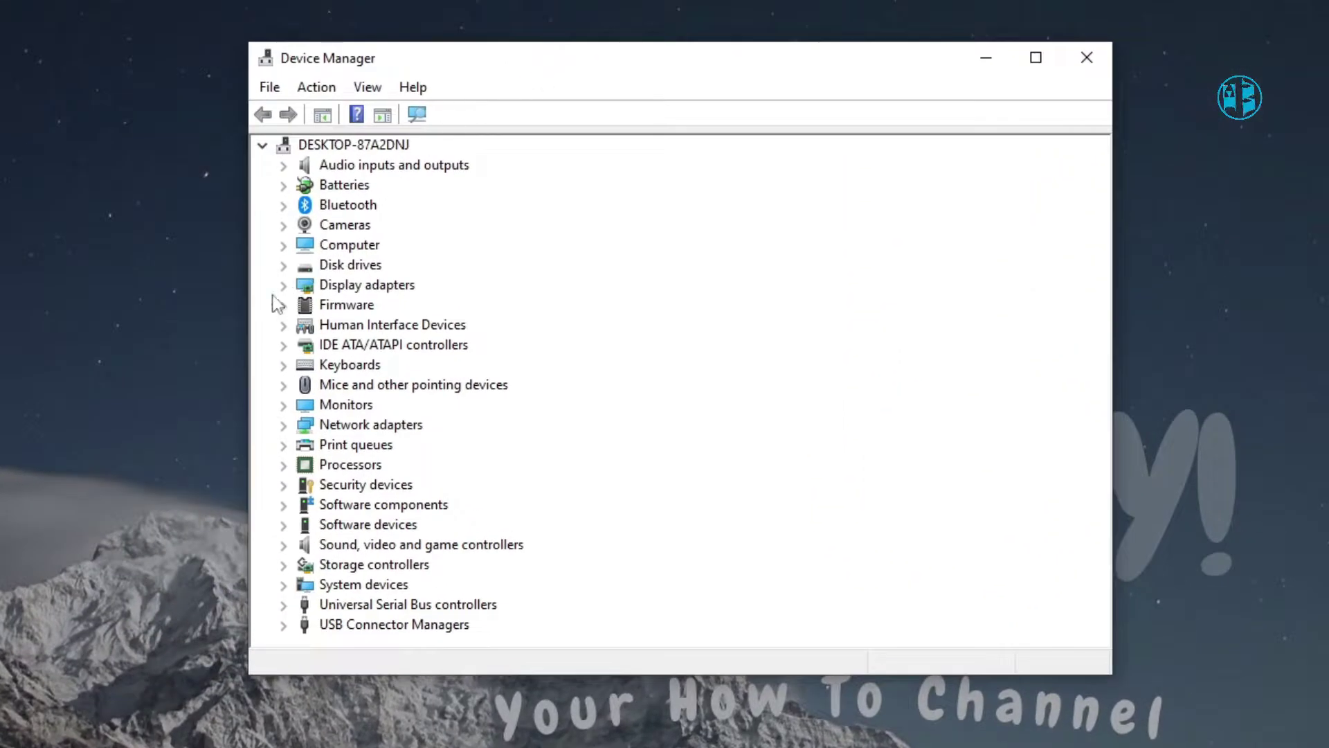
{"action": "left_click", "coordinate": [281, 291]}
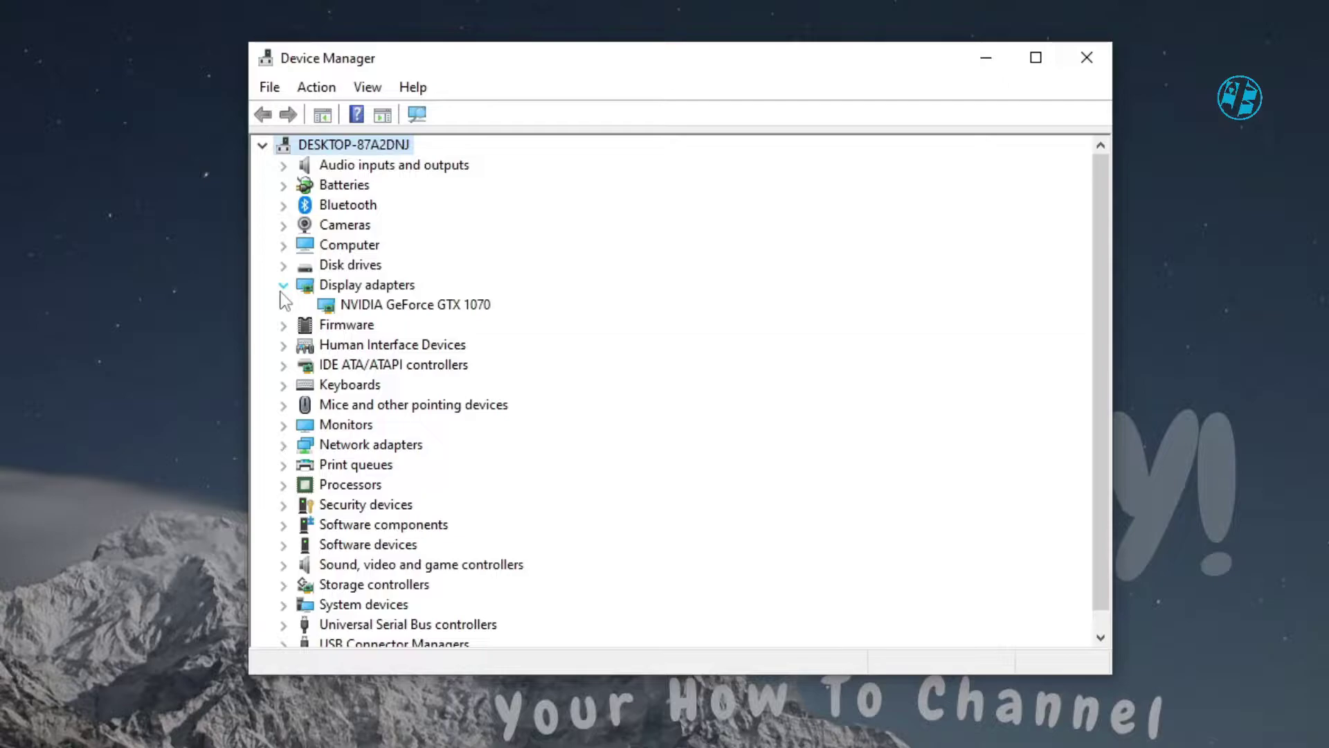
Search automatically for an updated driver for the NVIDIA GeForce GTX 1070, and close Device Manager
{"action": "left_click", "coordinate": [385, 306]}
{"action": "right_click", "coordinate": [385, 306]}
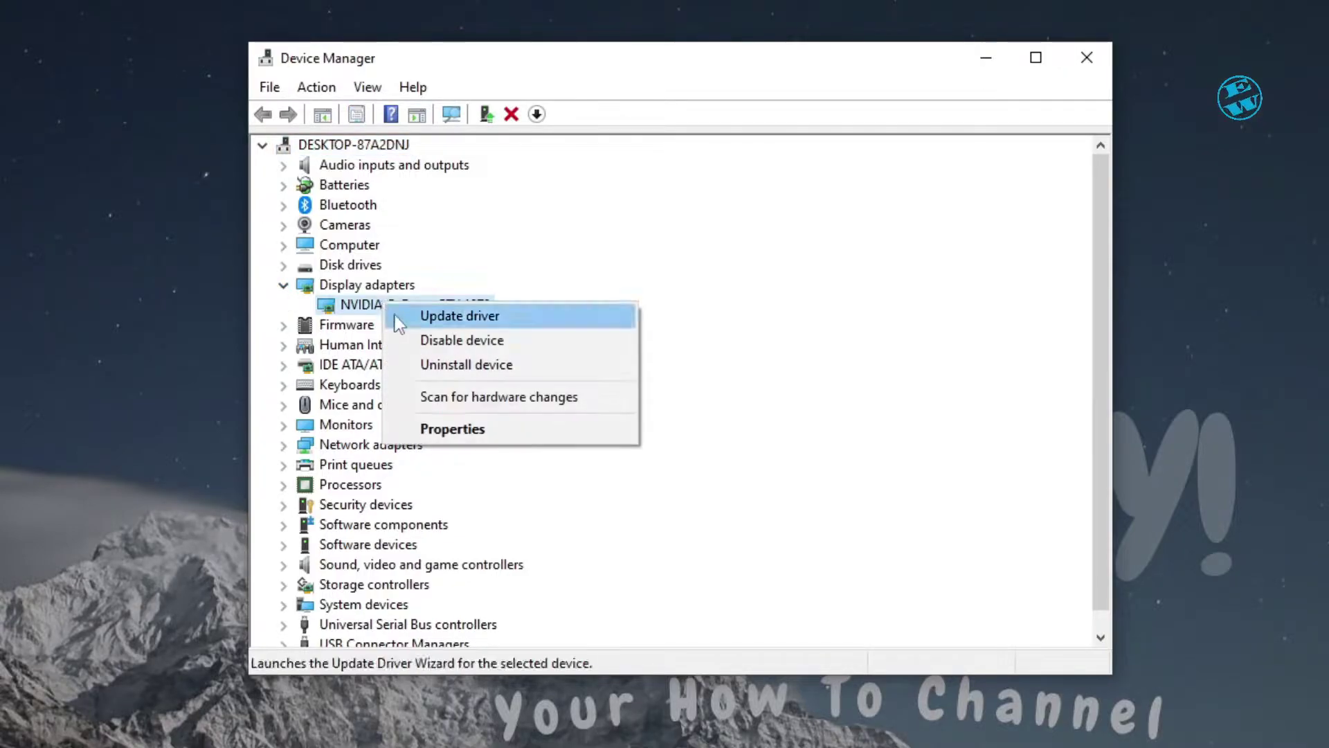
{"action": "left_click", "coordinate": [455, 317]}
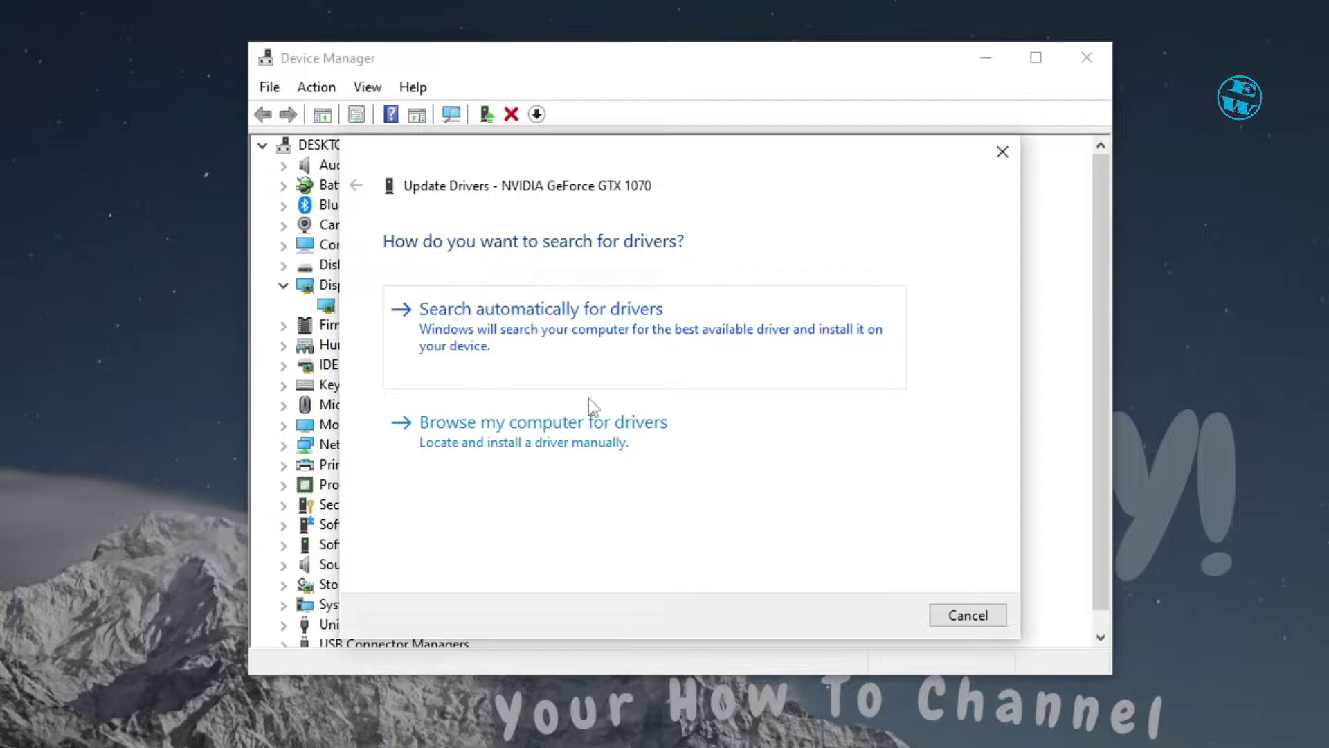
{"action": "left_click", "coordinate": [552, 319]}
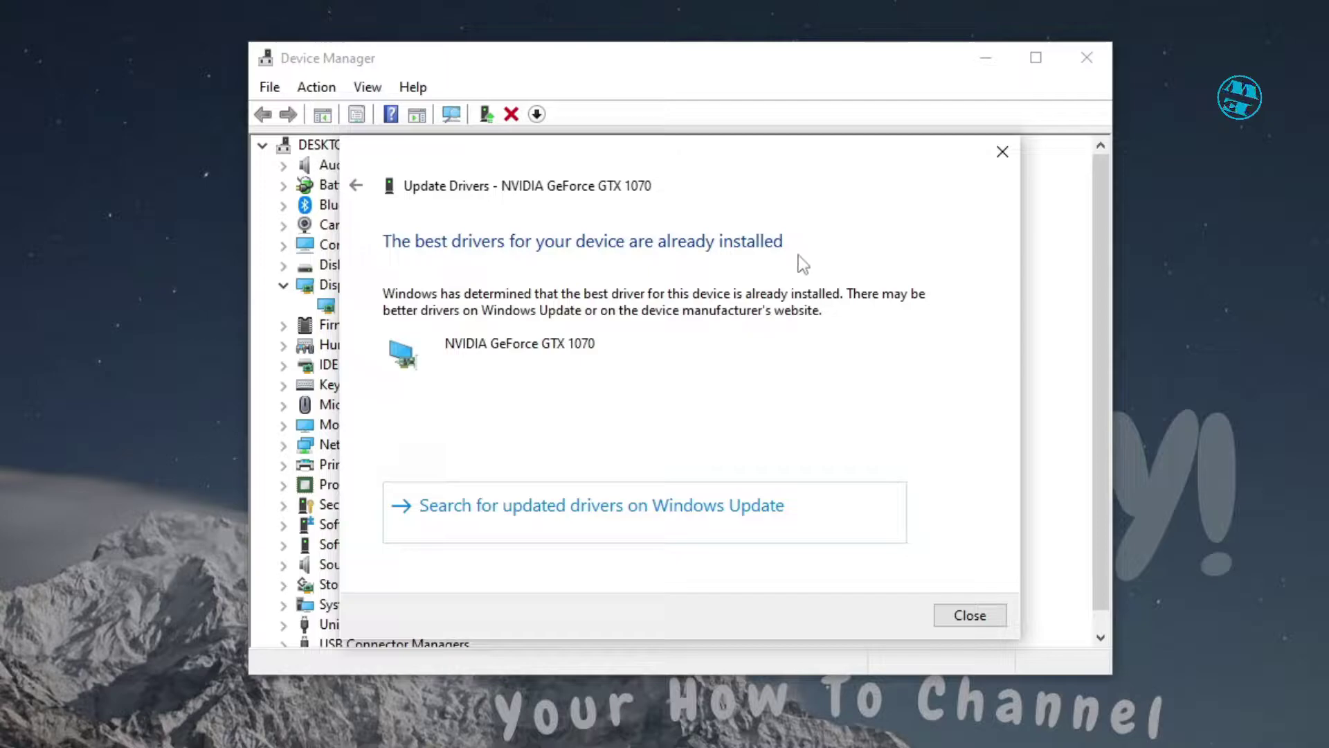
{"action": "left_click", "coordinate": [1003, 151]}
{"action": "left_click", "coordinate": [1087, 58]}
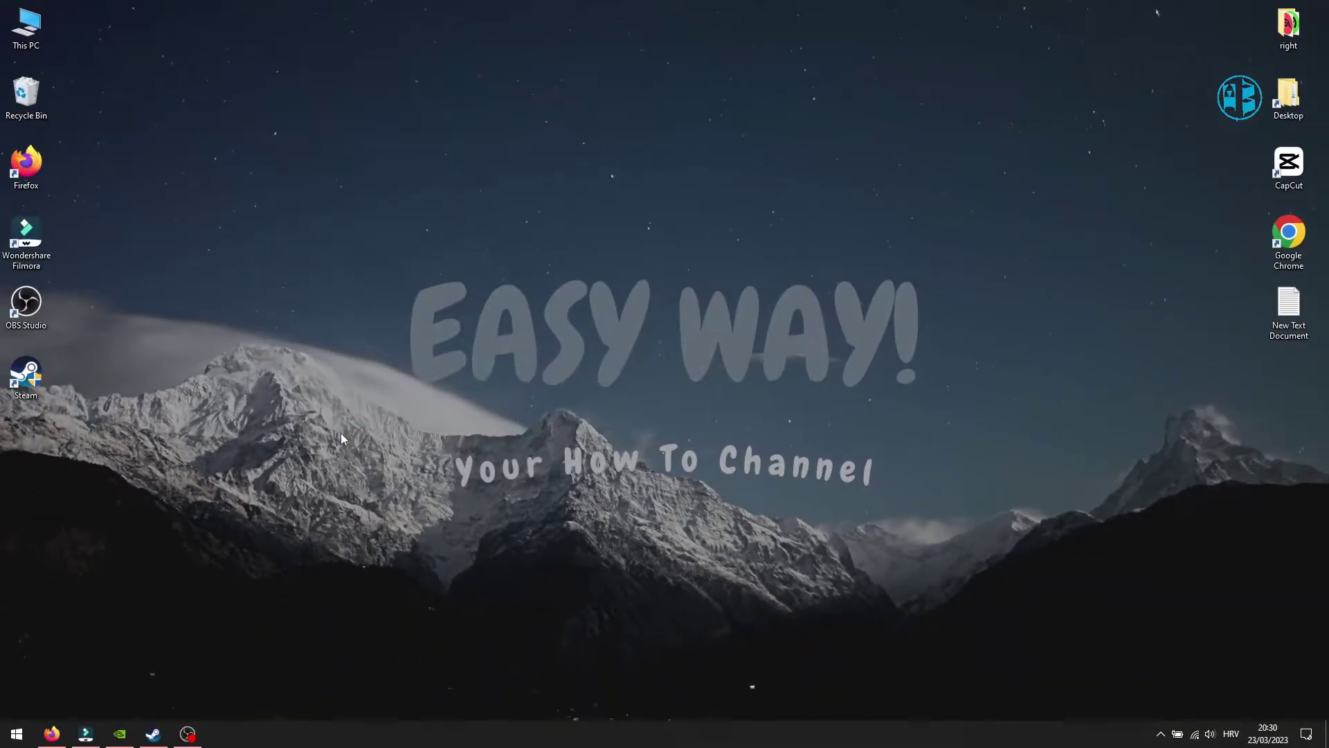
Switch to Firefox and look through the AMD, Intel and NVIDIA driver download pages, picking the Radeon RX 6700 Series on AMD's
{"action": "left_click", "coordinate": [52, 733]}
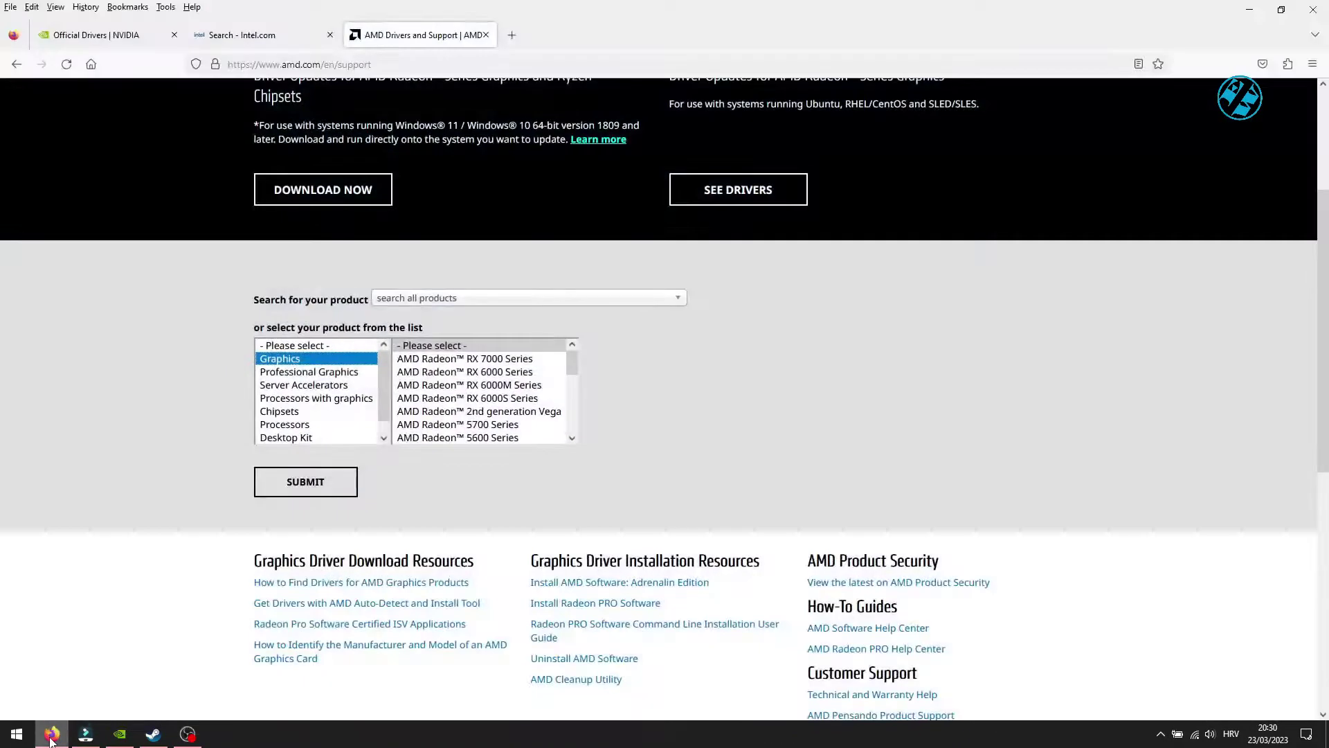
{"action": "left_click", "coordinate": [464, 372]}
{"action": "left_click", "coordinate": [678, 385]}
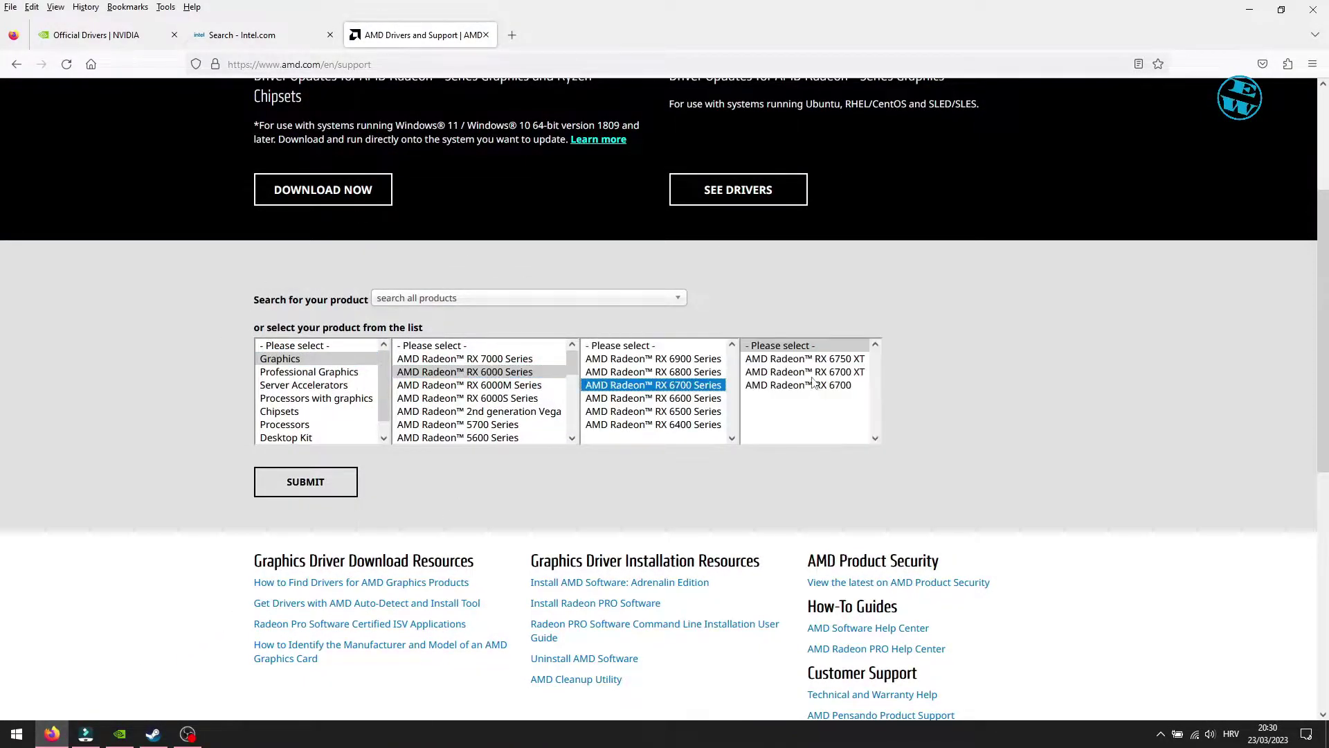
{"action": "left_click", "coordinate": [263, 35]}
{"action": "scroll", "coordinate": [557, 385], "scroll_direction": "down", "scroll_amount": 5}
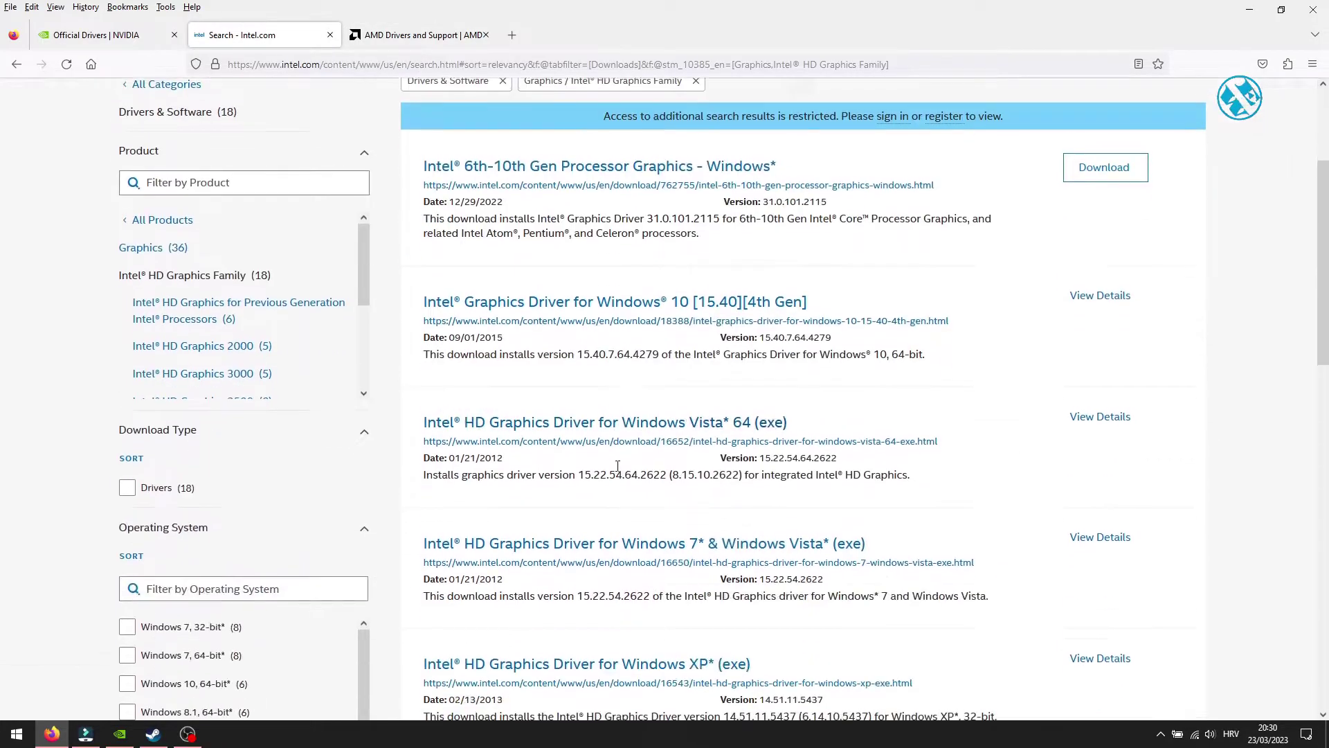
{"action": "left_click", "coordinate": [104, 38]}
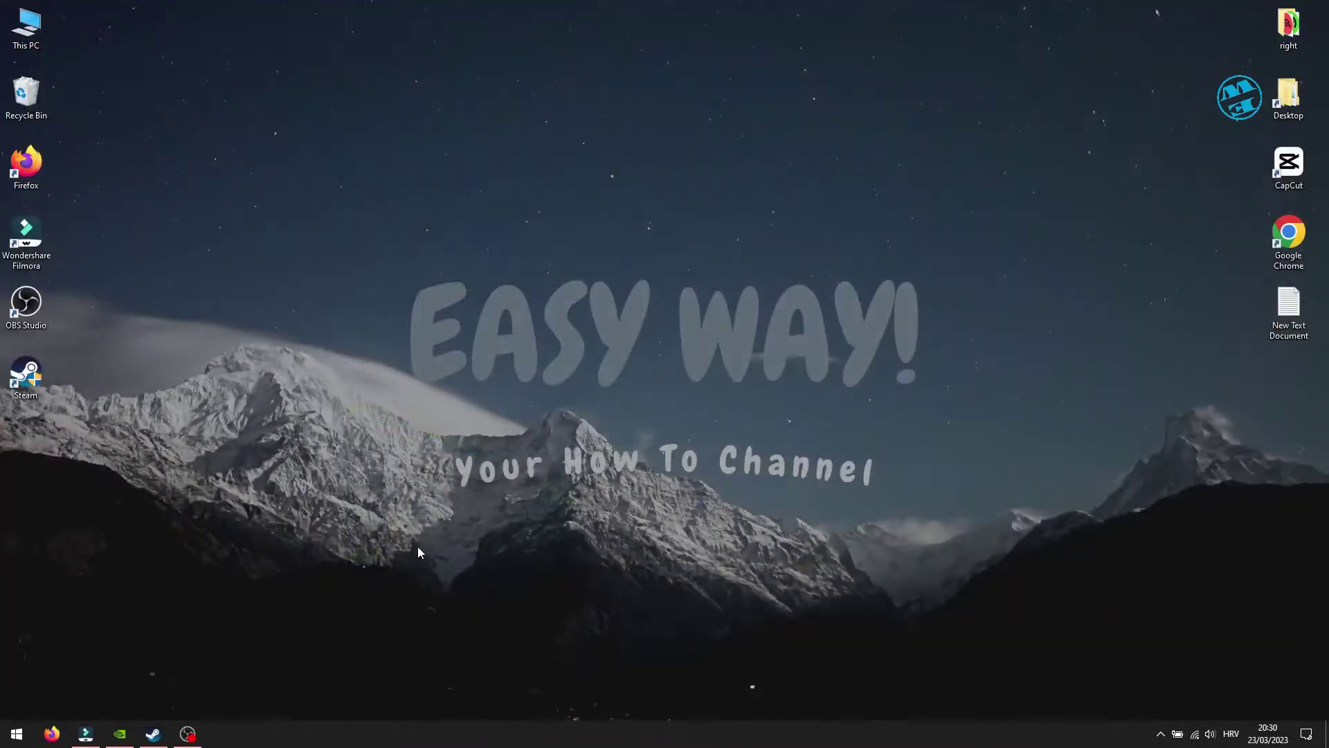
Switch to GeForce Experience, check for graphics driver updates, look over the available Game Ready Driver, and close the program
{"action": "left_click", "coordinate": [120, 735]}
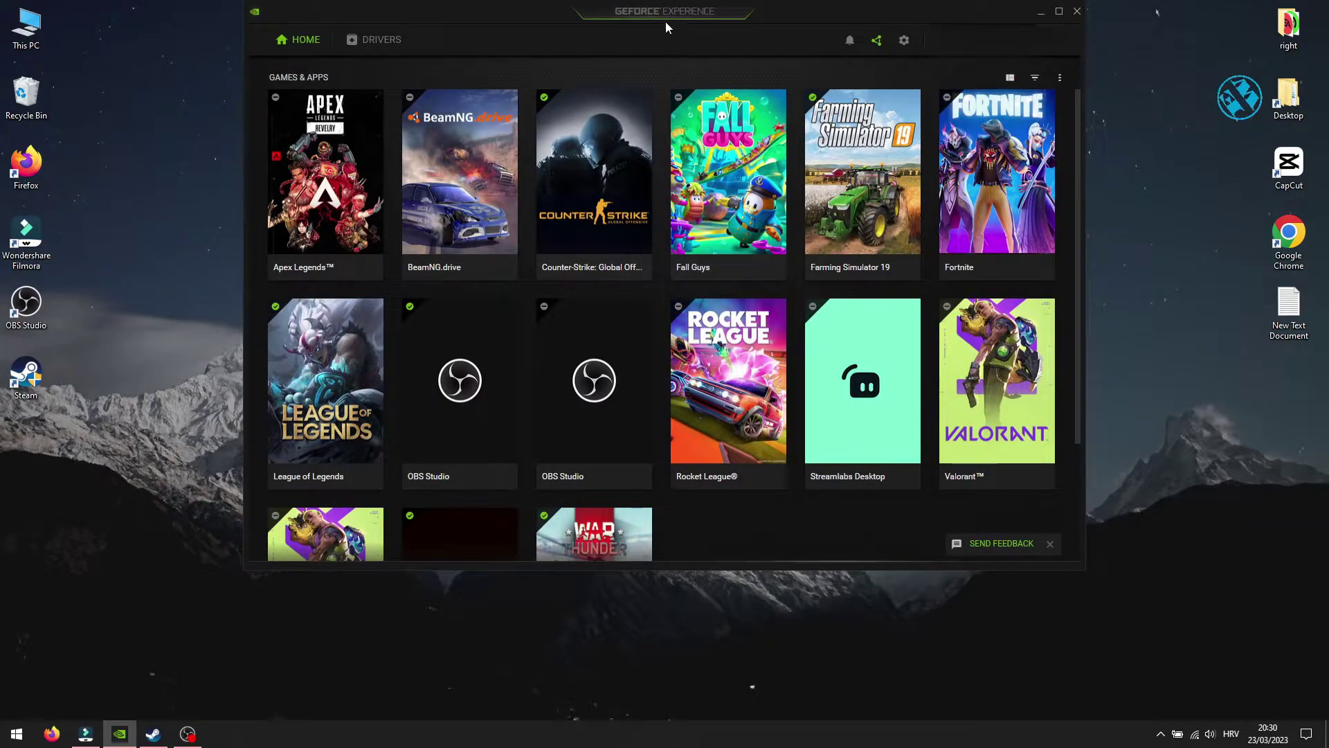
{"action": "left_click_drag", "start_coordinate": [666, 23], "coordinate": [661, 121]}
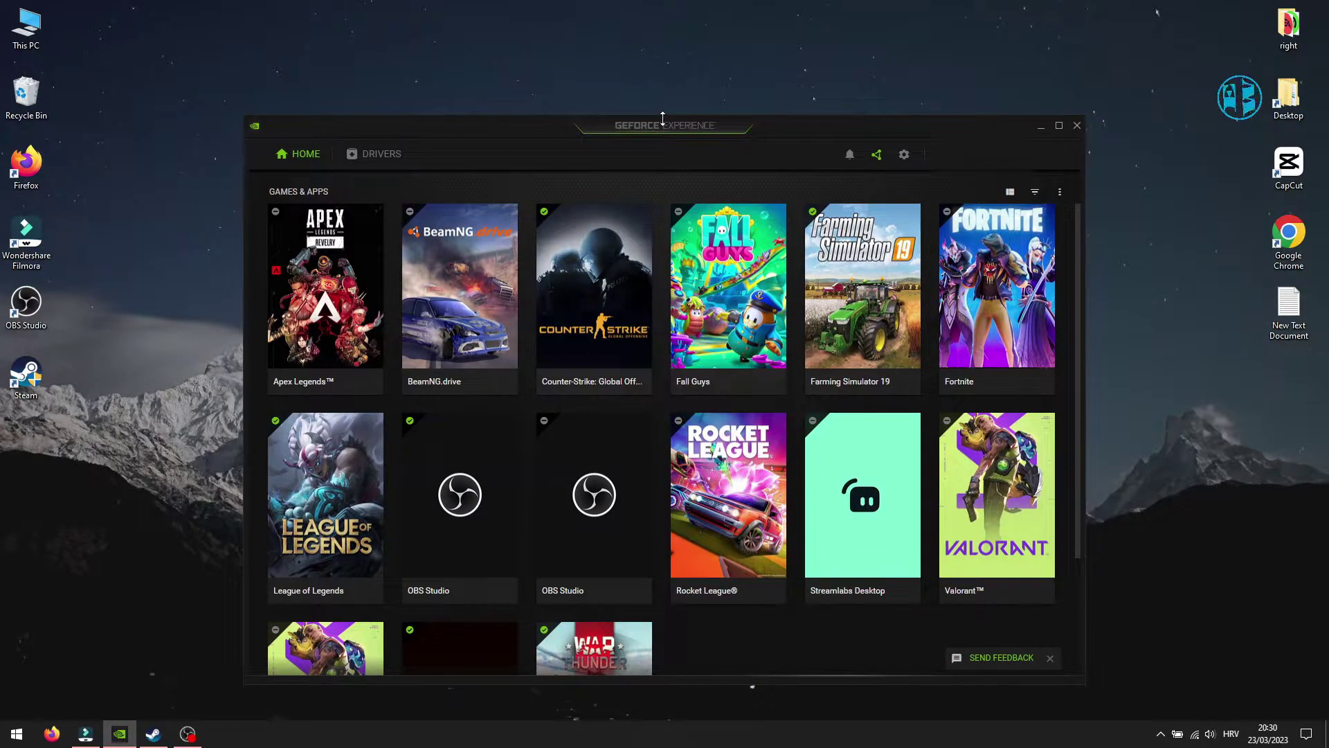
{"action": "left_click", "coordinate": [382, 154]}
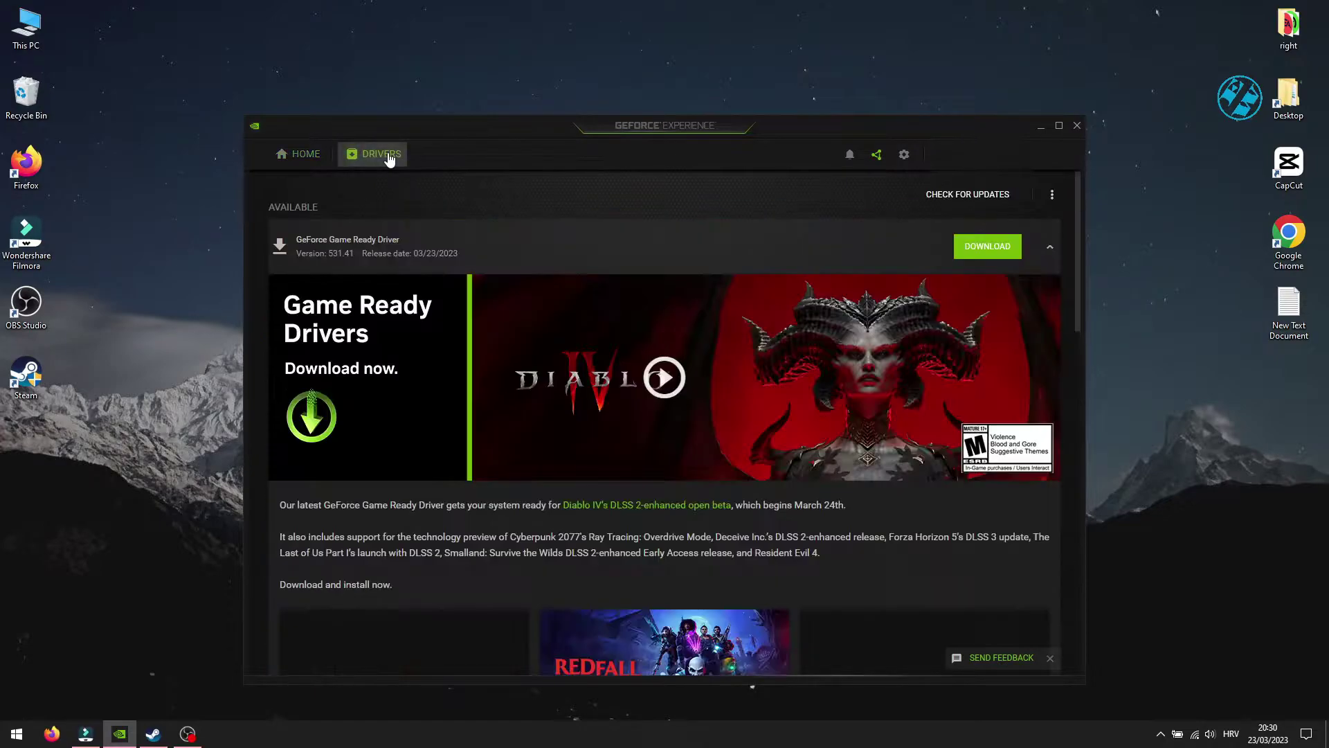
{"action": "left_click", "coordinate": [967, 195]}
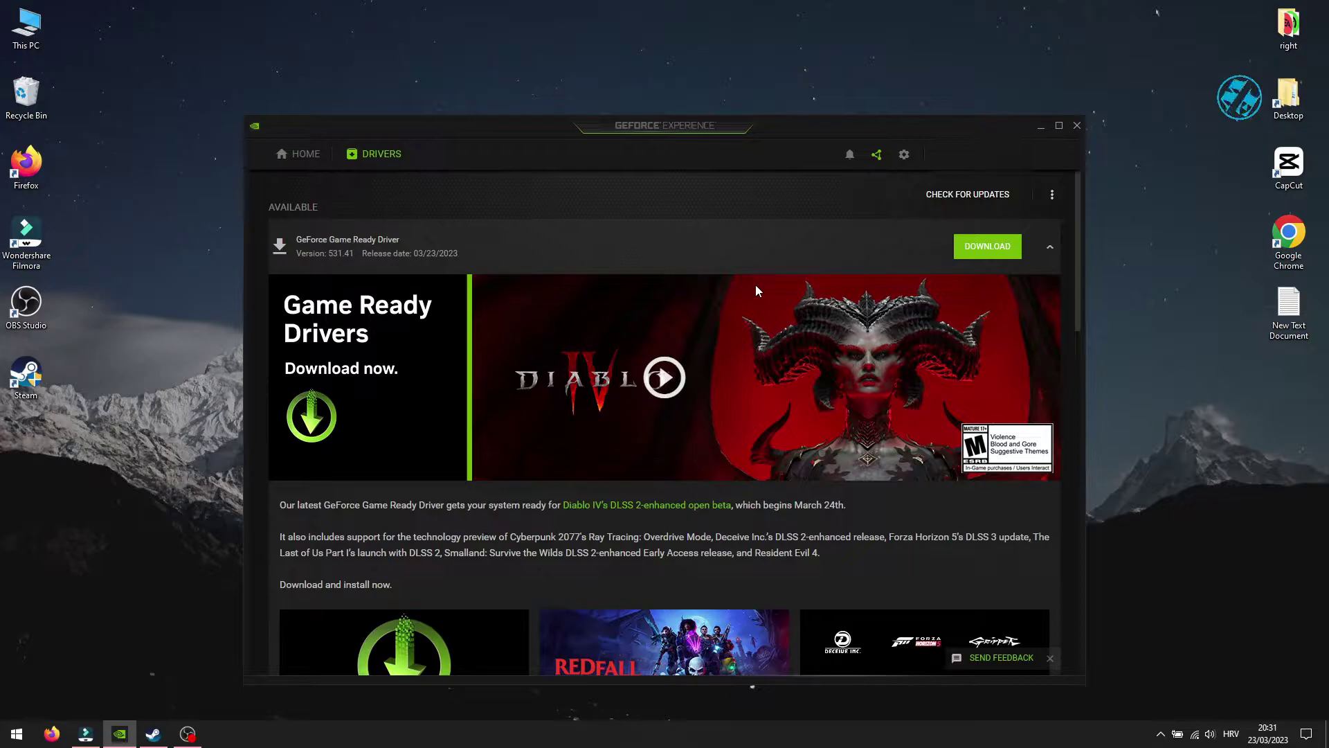
{"action": "scroll", "coordinate": [803, 326], "scroll_direction": "down", "scroll_amount": 3}
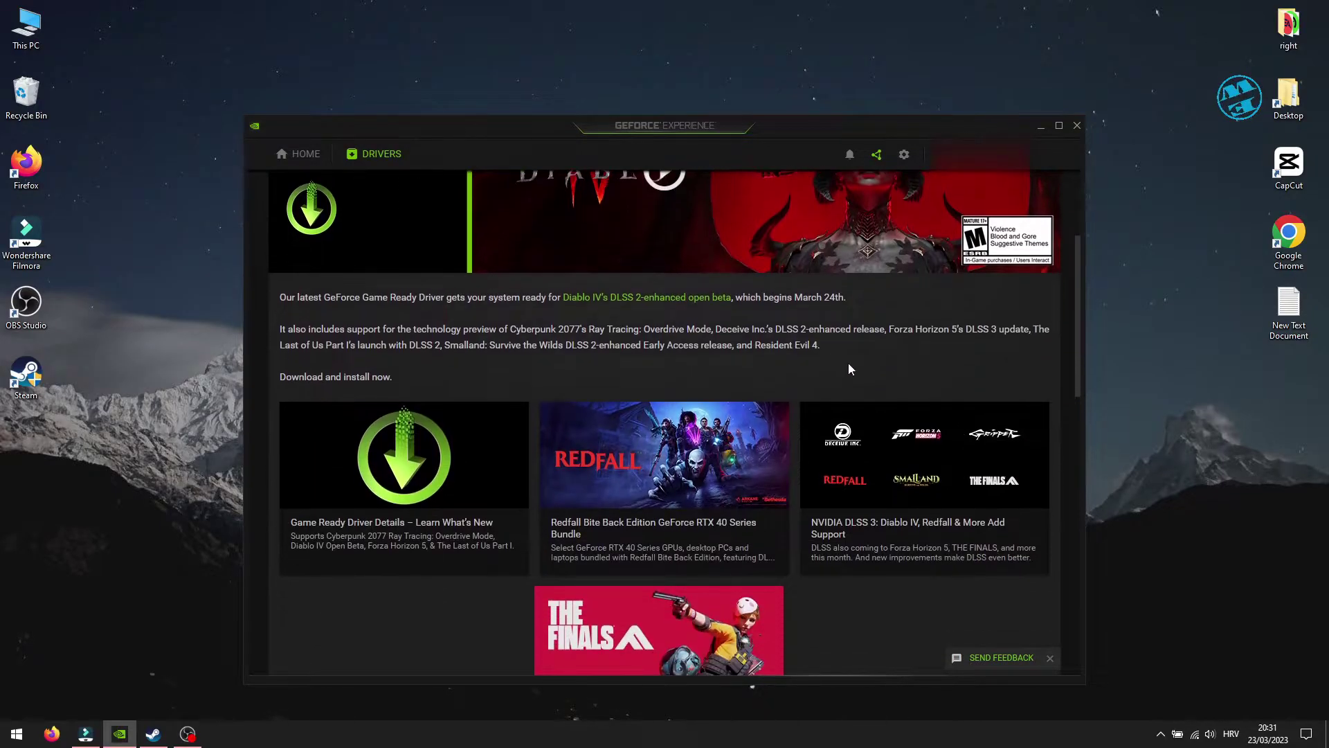
{"action": "scroll", "coordinate": [849, 367], "scroll_direction": "up", "scroll_amount": 3}
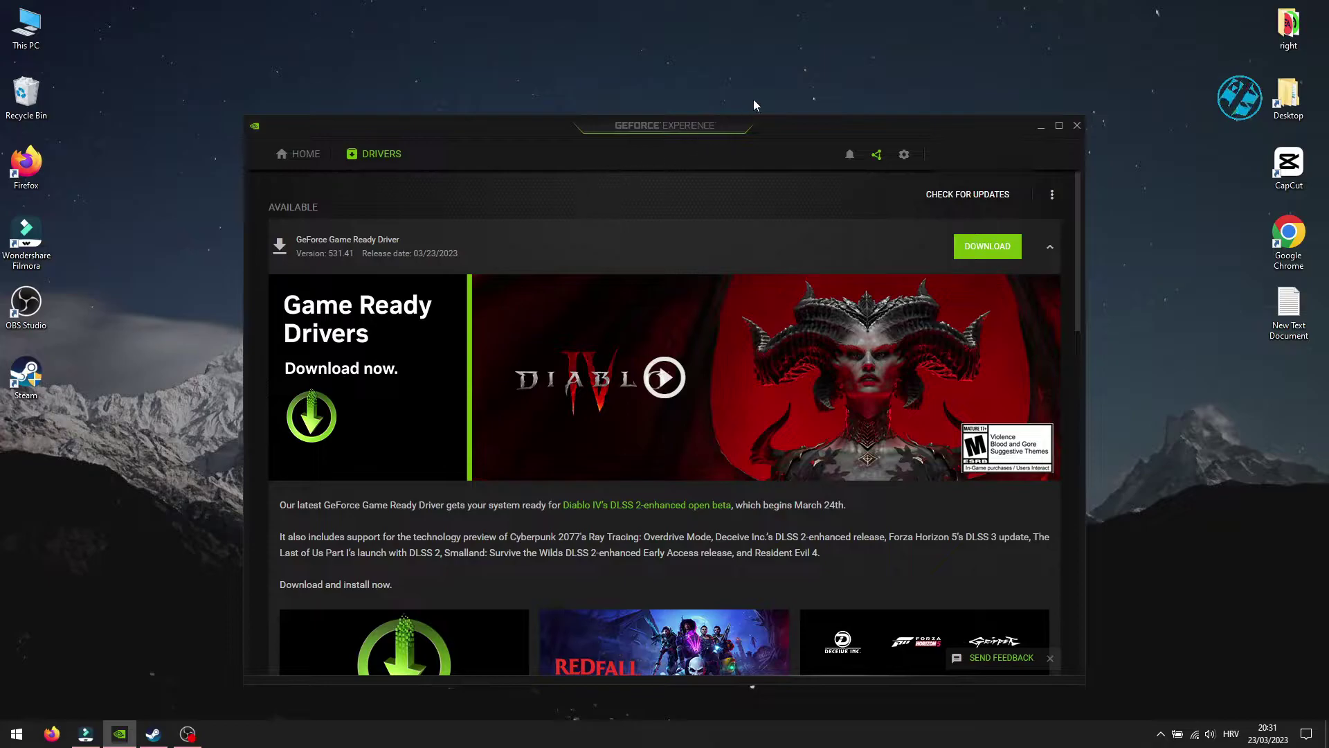
{"action": "left_click", "coordinate": [1076, 129]}
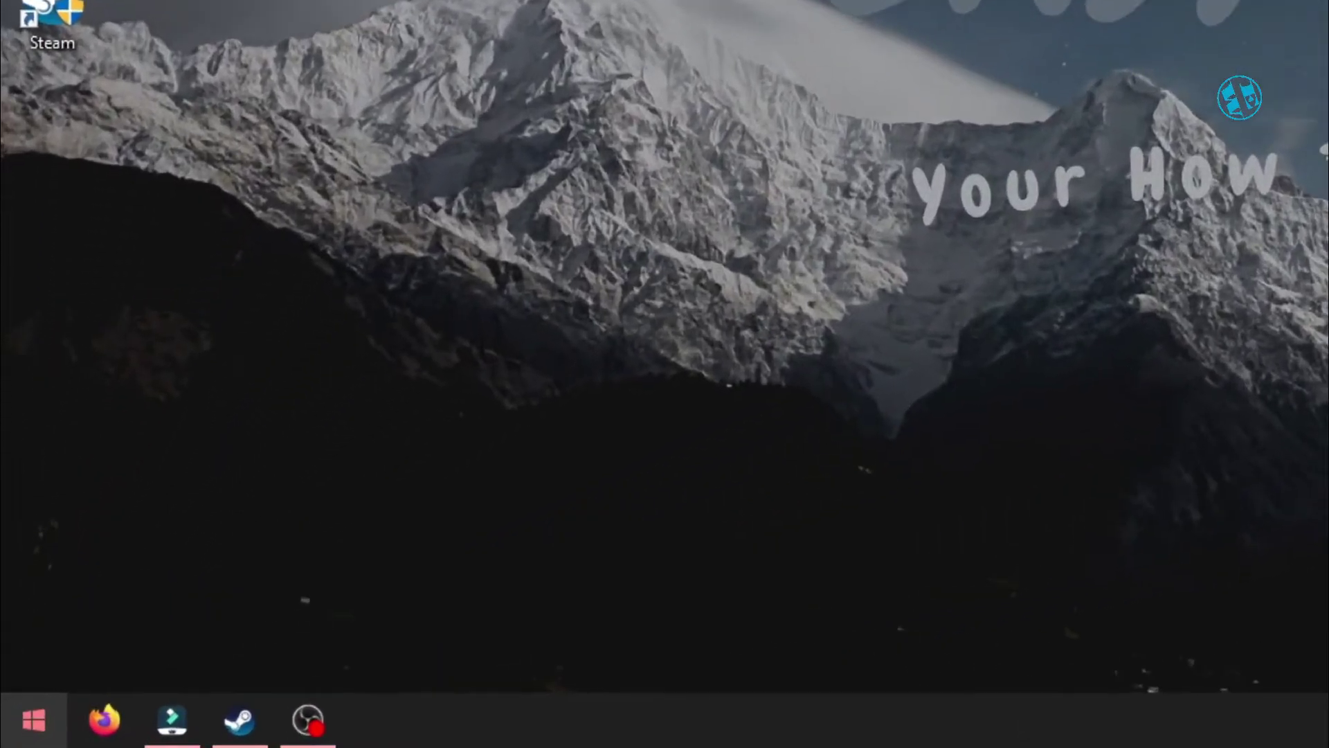
Open the Update & Security section of Windows Settings
{"action": "left_click", "coordinate": [21, 713]}
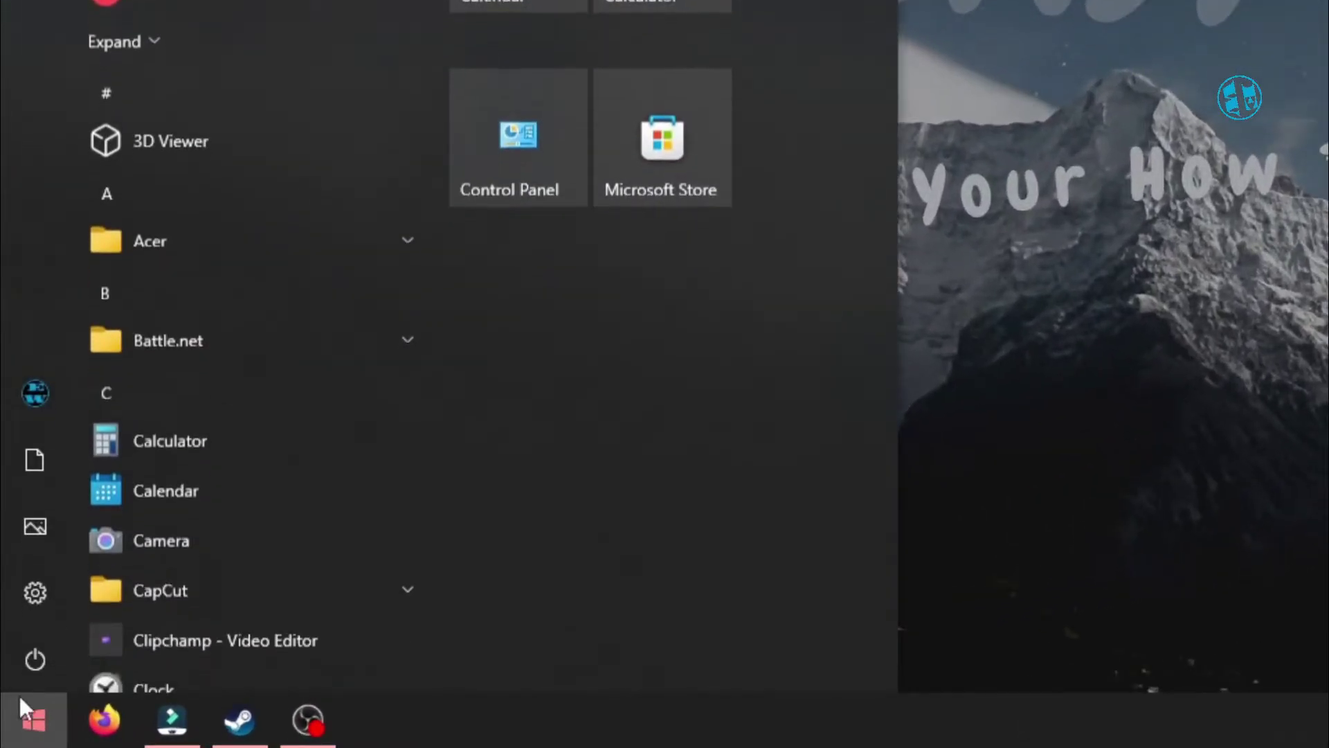
{"action": "left_click", "coordinate": [40, 594]}
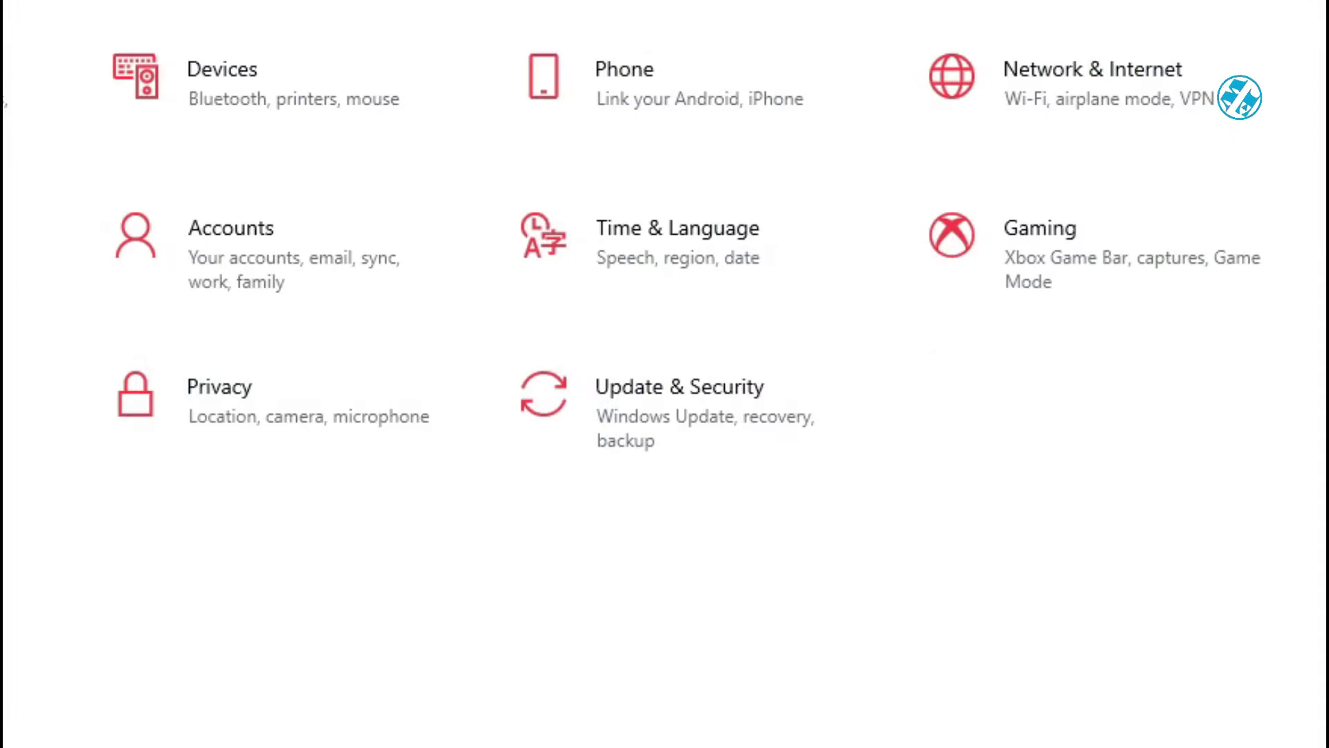
{"action": "left_click", "coordinate": [658, 400]}
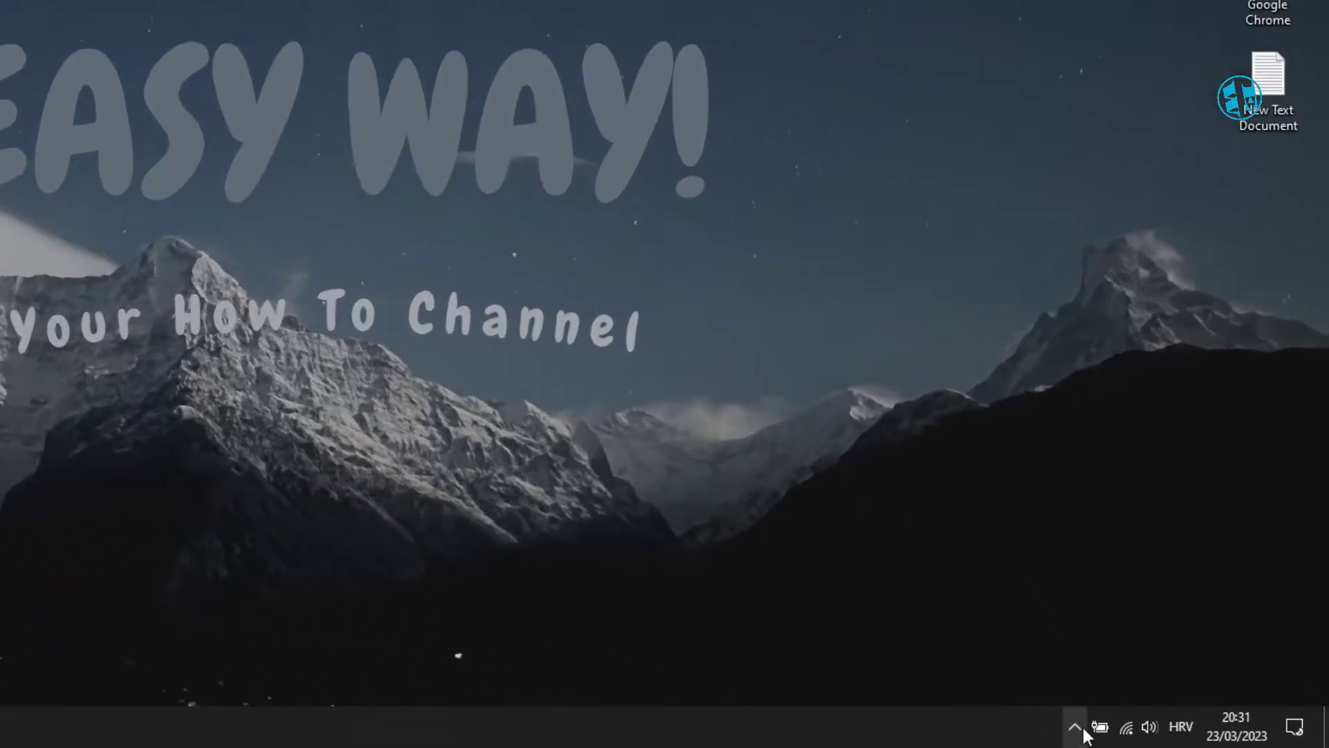
Show the hidden notification area icons and open the options of the Steam icon
{"action": "left_click", "coordinate": [1075, 726]}
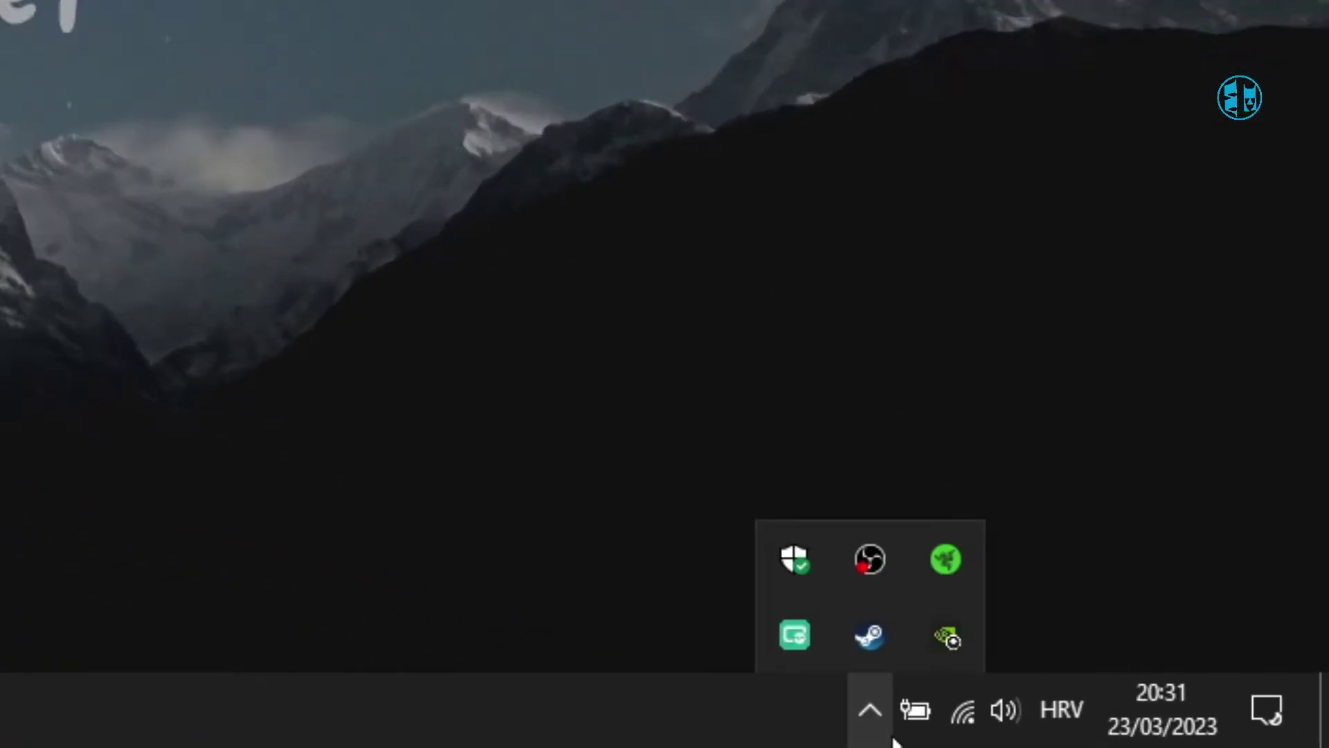
{"action": "right_click", "coordinate": [1075, 686]}
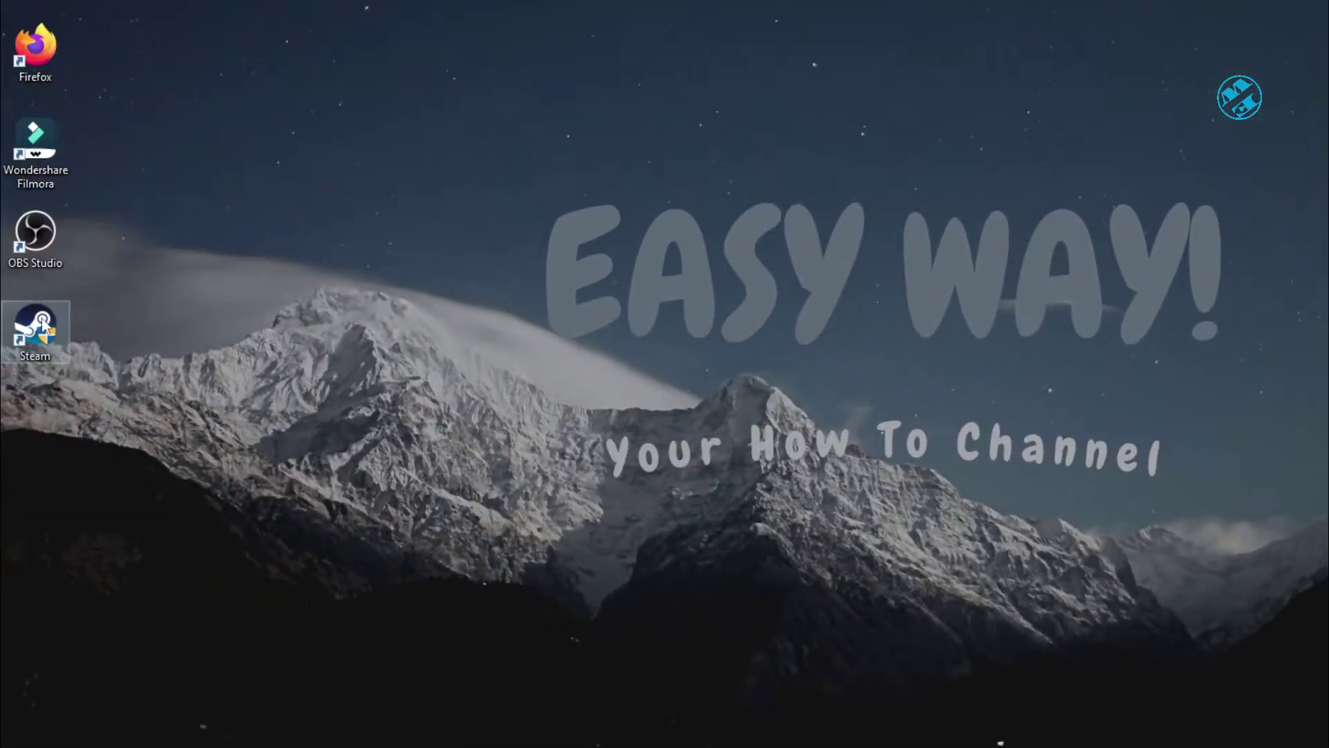
Open the compatibility settings of the Steam desktop shortcut to check the option to run as an administrator
{"action": "right_click", "coordinate": [38, 322]}
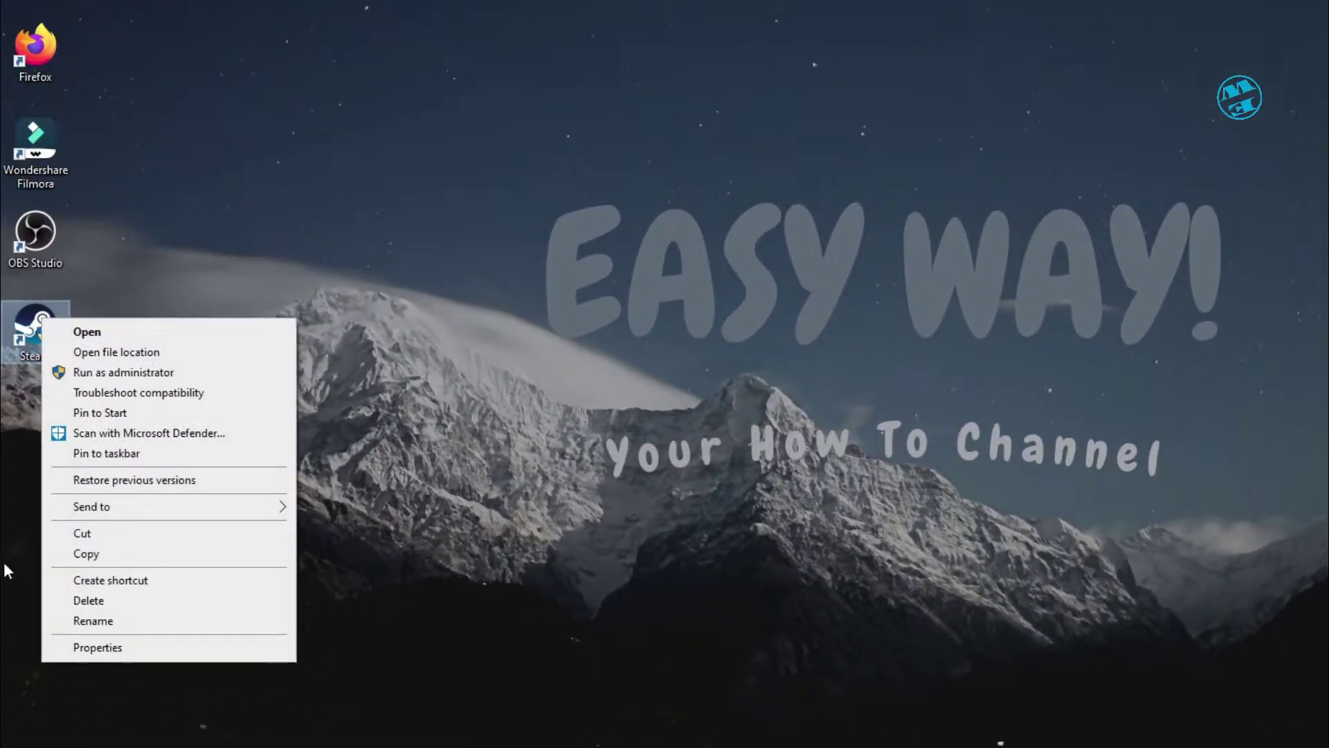
{"action": "left_click", "coordinate": [97, 647]}
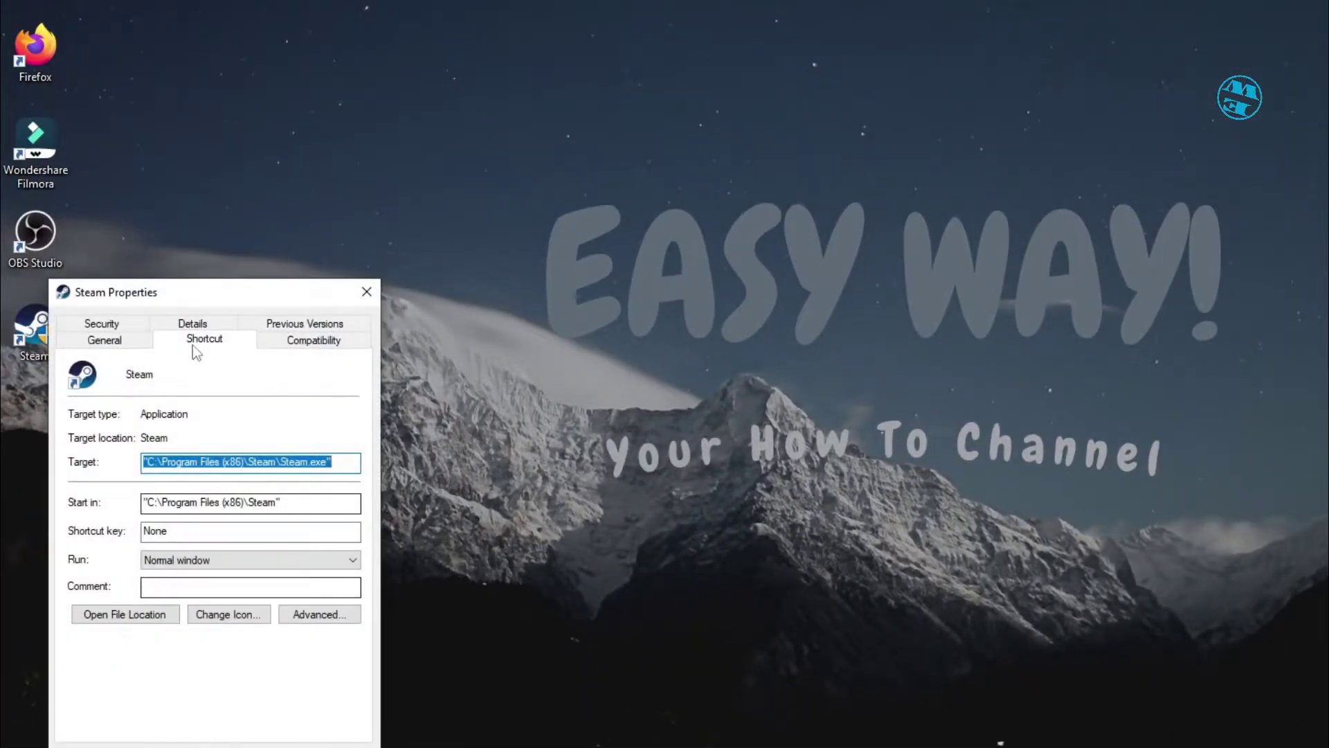
{"action": "left_click_drag", "start_coordinate": [267, 289], "coordinate": [580, 98]}
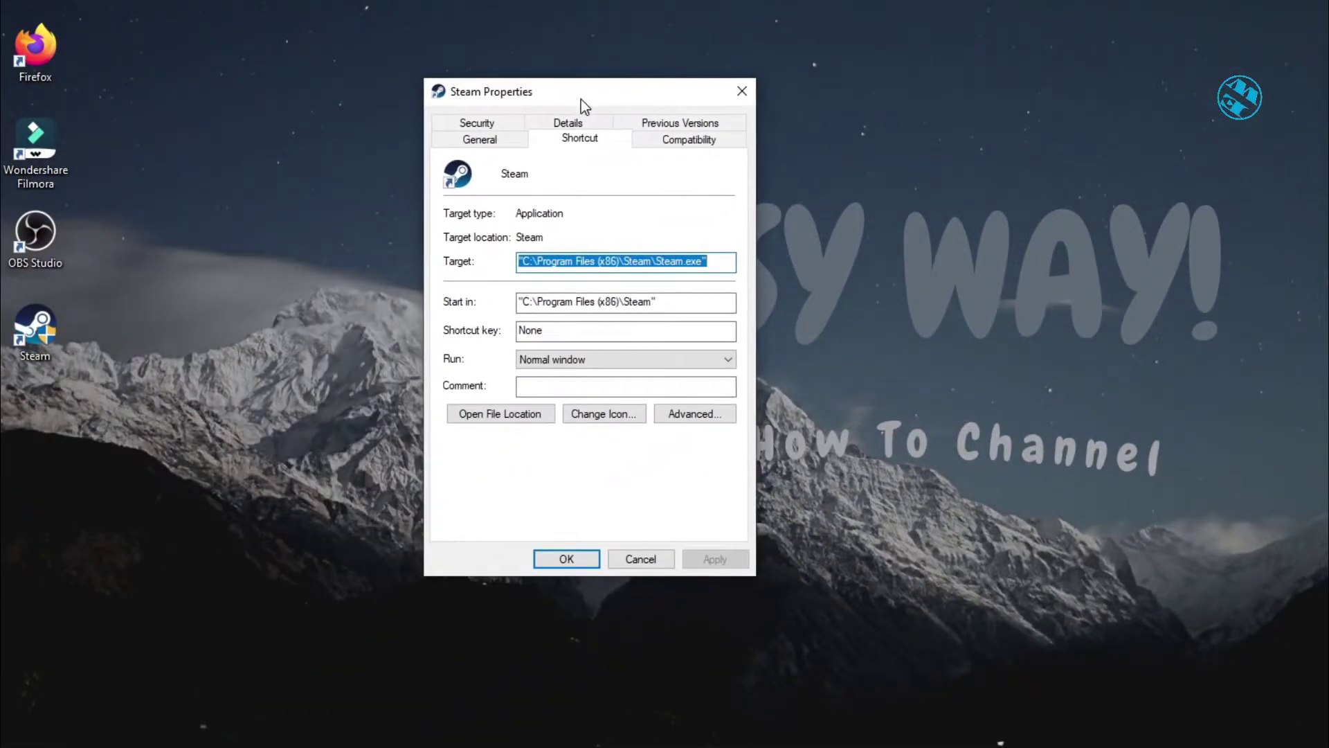
{"action": "left_click", "coordinate": [685, 140]}
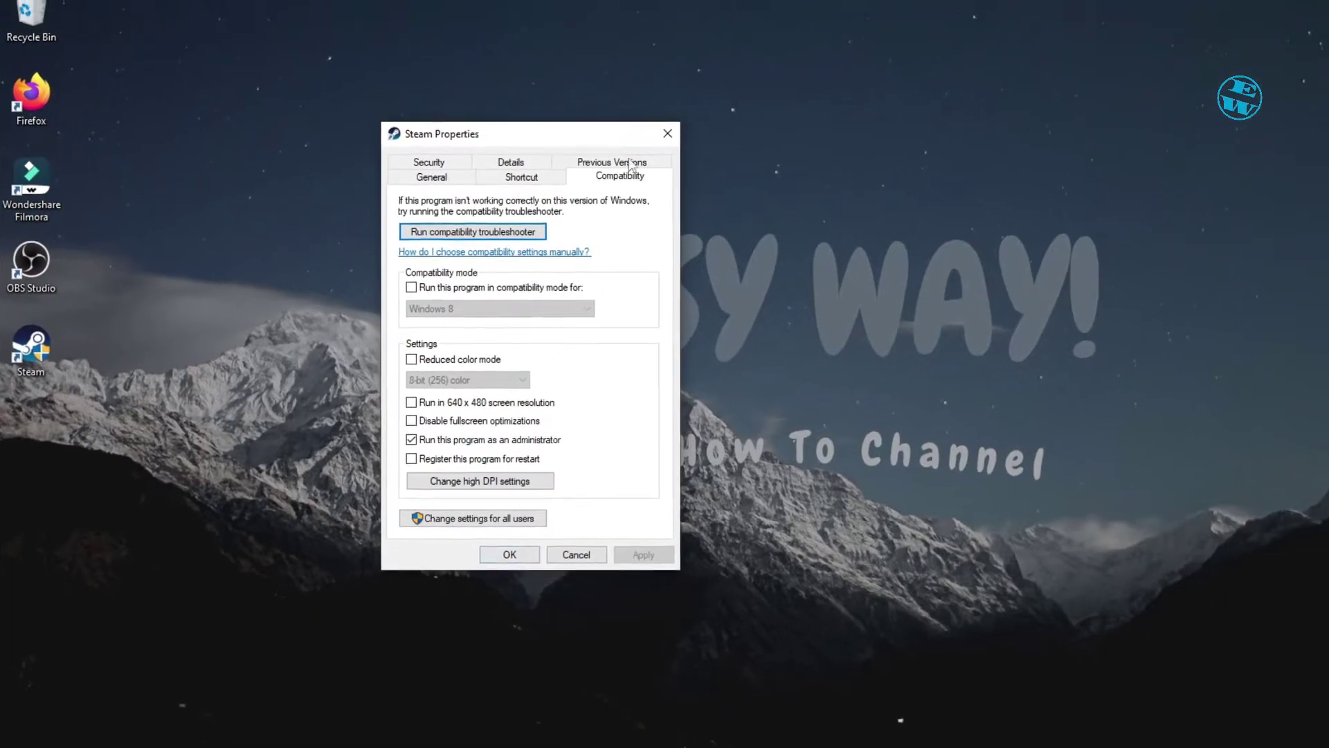
{"action": "left_click", "coordinate": [600, 171]}
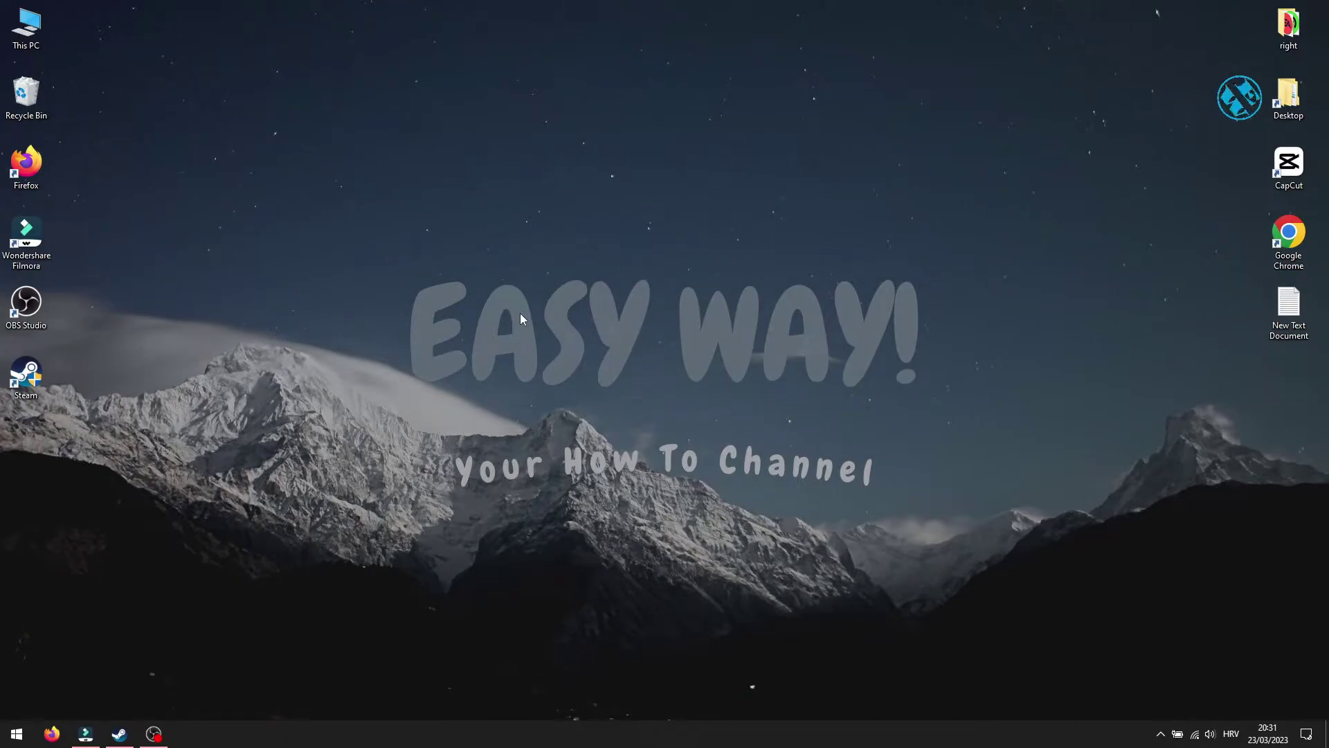
Try to start Steam from its desktop shortcut, dismiss the permission prompt, and open the game library in Steam
{"action": "double_click", "coordinate": [26, 374]}
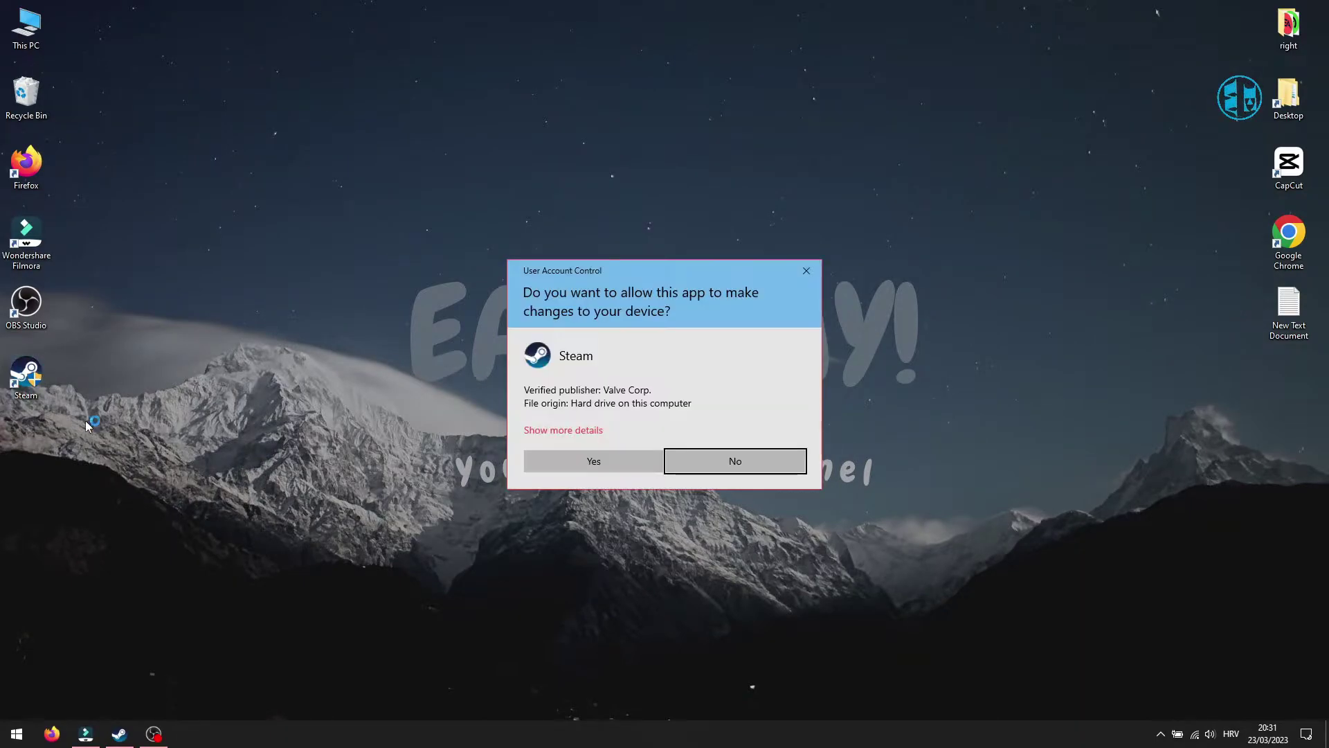
{"action": "left_click", "coordinate": [806, 270]}
{"action": "left_click", "coordinate": [571, 401]}
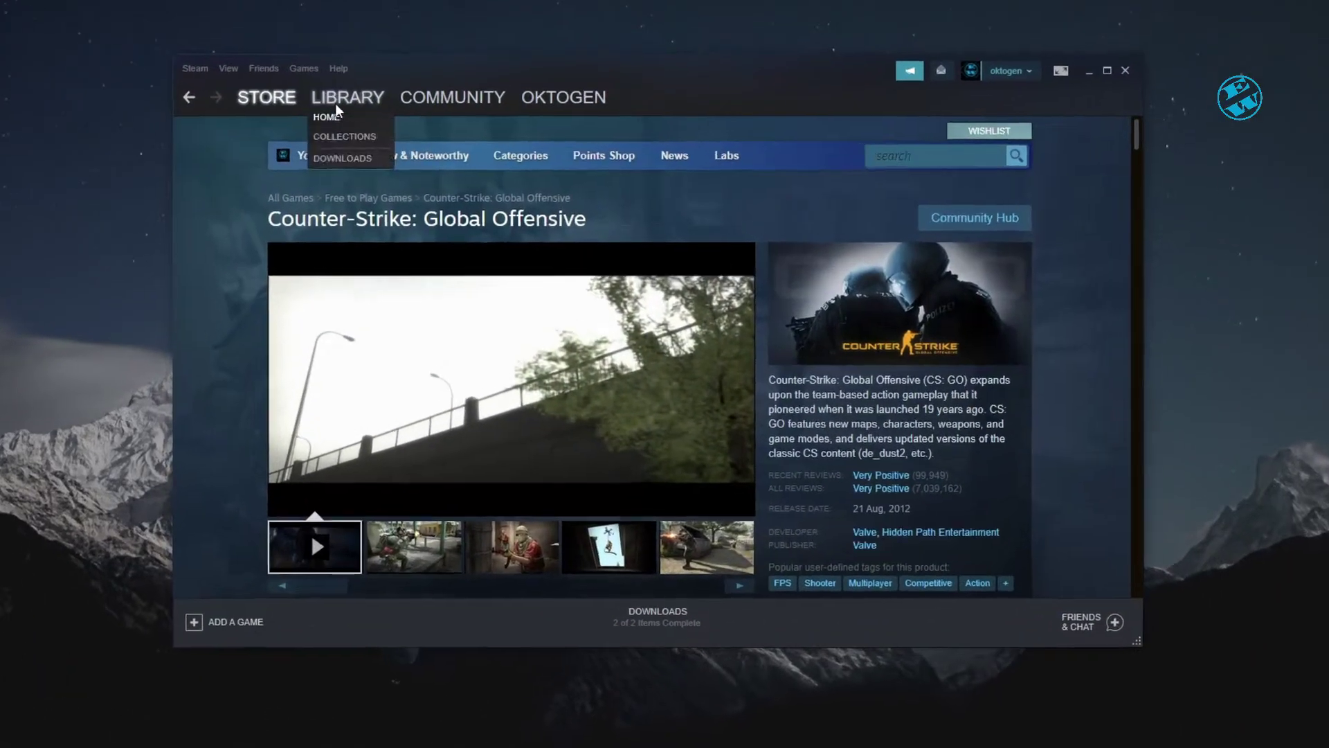
{"action": "left_click", "coordinate": [377, 112]}
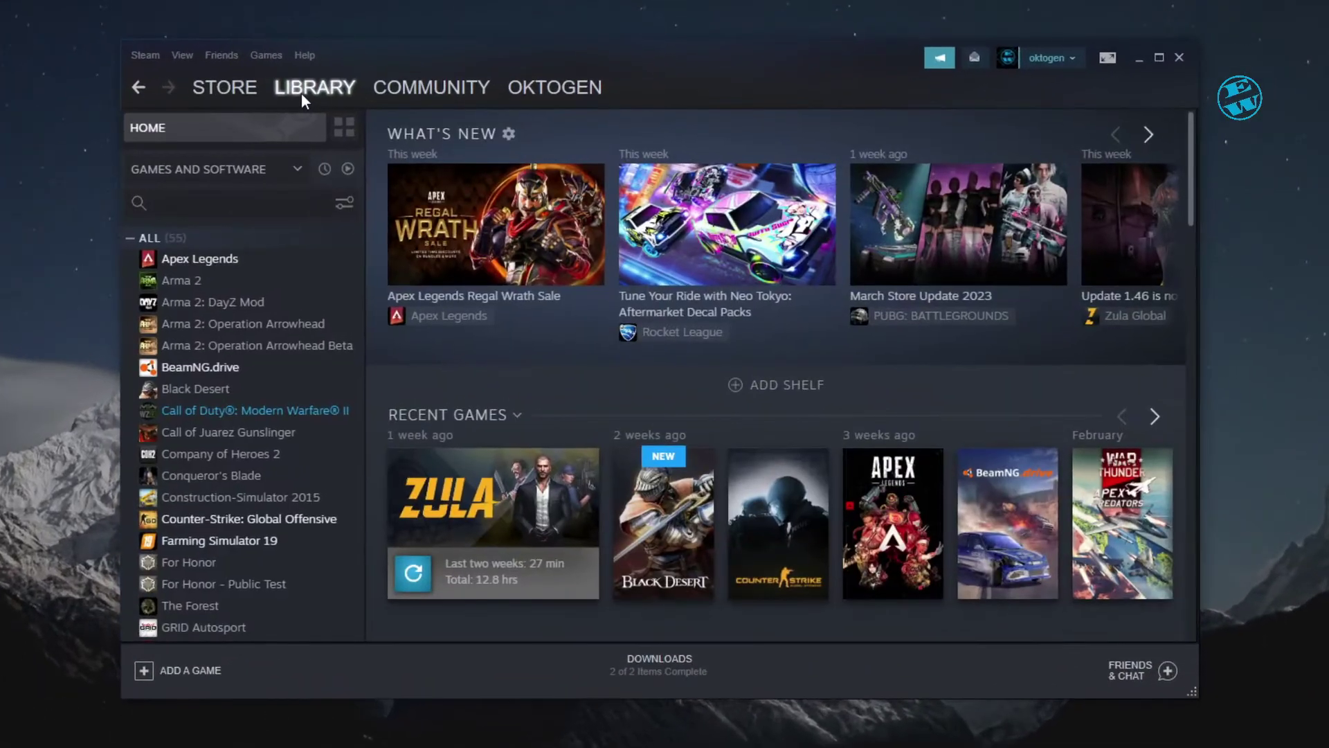
Browse to the local files of Counter-Strike: Global Offensive from its Steam properties, and close the Steam windows covering the folder
{"action": "right_click", "coordinate": [227, 515]}
{"action": "left_click", "coordinate": [268, 500]}
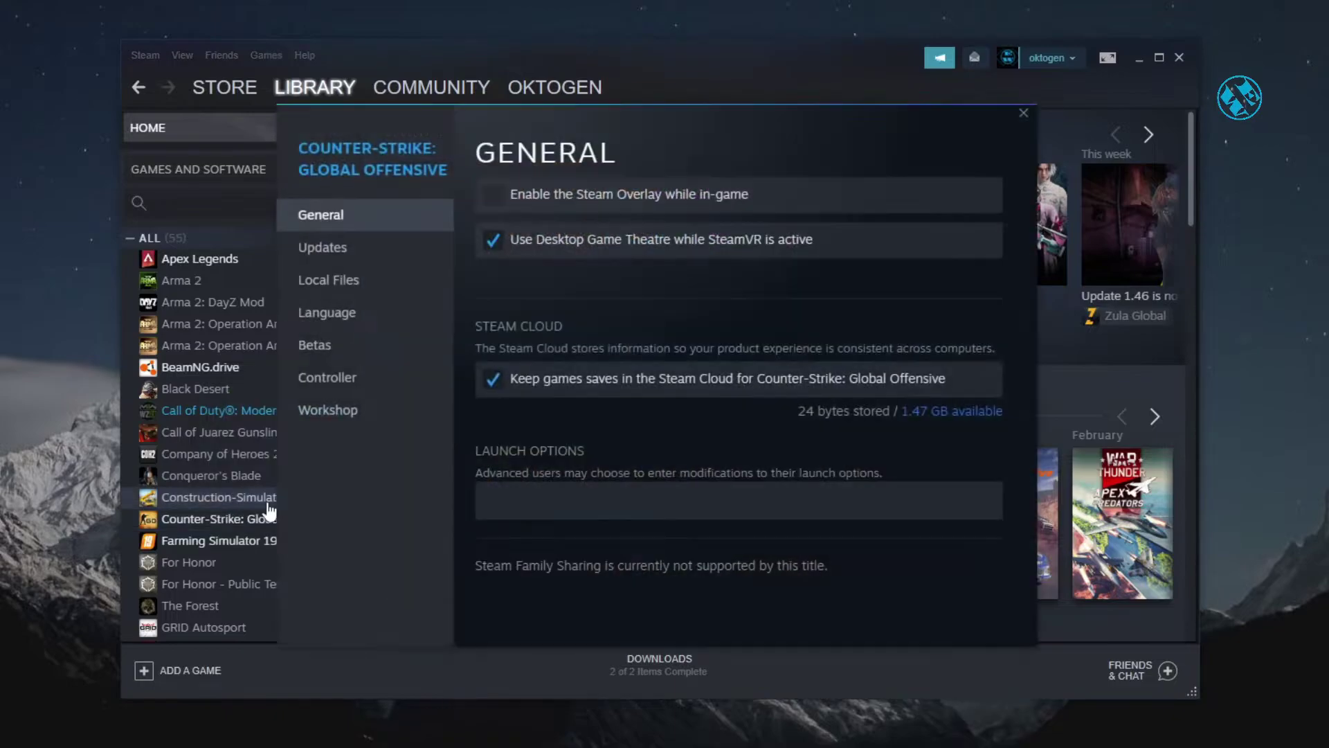
{"action": "left_click", "coordinate": [352, 282]}
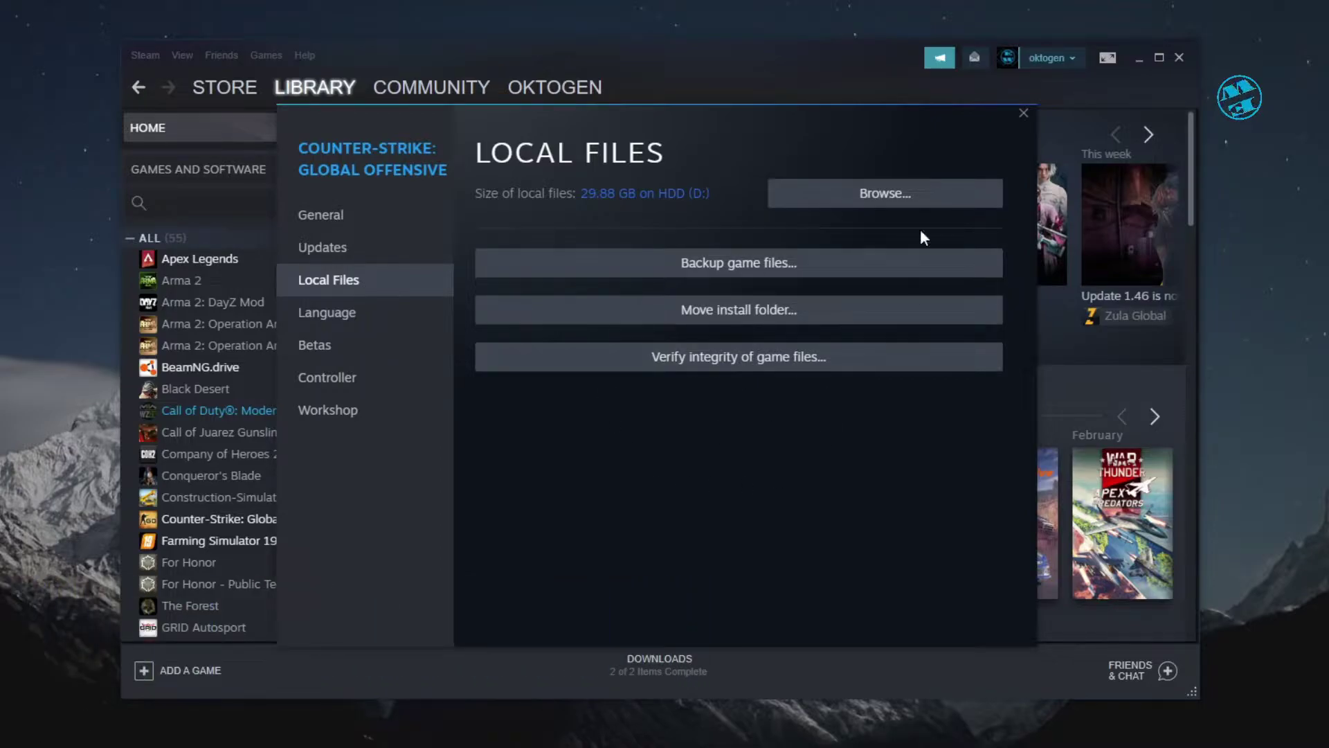
{"action": "left_click", "coordinate": [900, 199]}
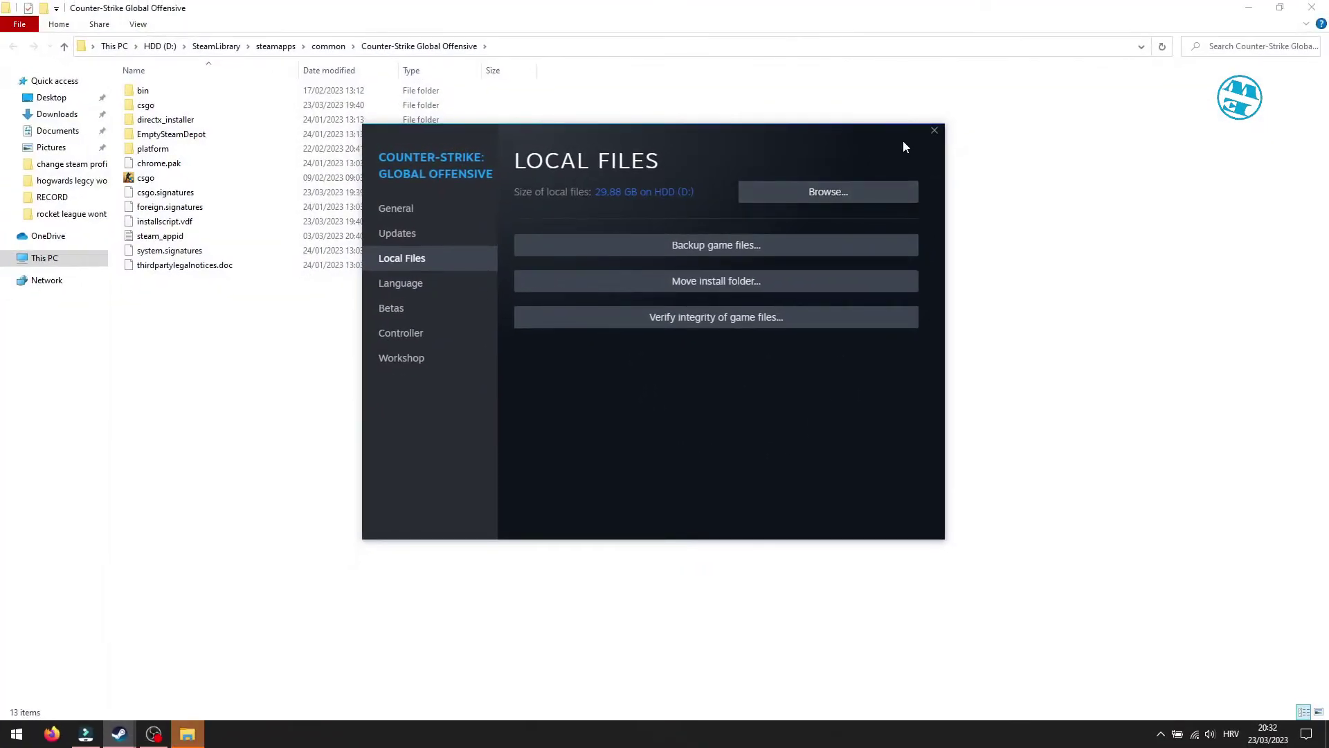
{"action": "left_click", "coordinate": [933, 133]}
{"action": "left_click", "coordinate": [1021, 93]}
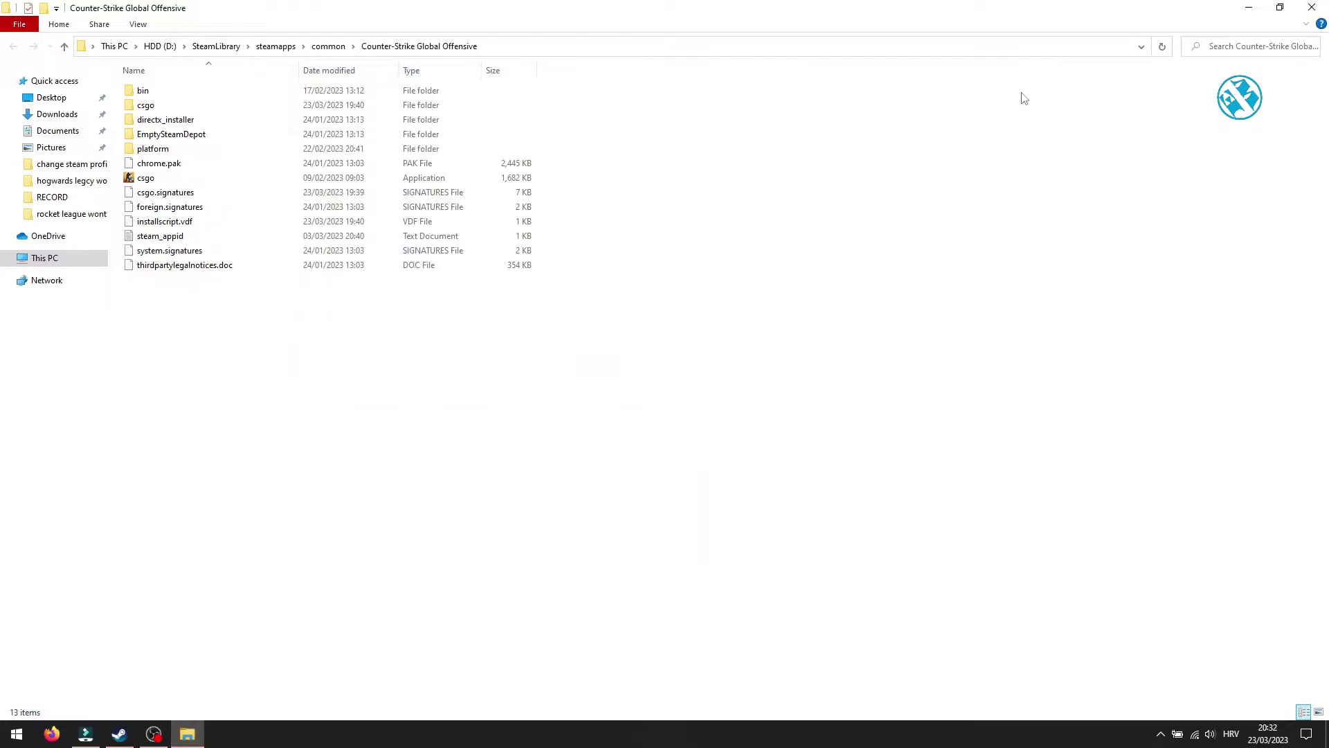
Ensure the csgo application is set to run as an administrator in its compatibility settings, and accept the properties
{"action": "left_click", "coordinate": [159, 181]}
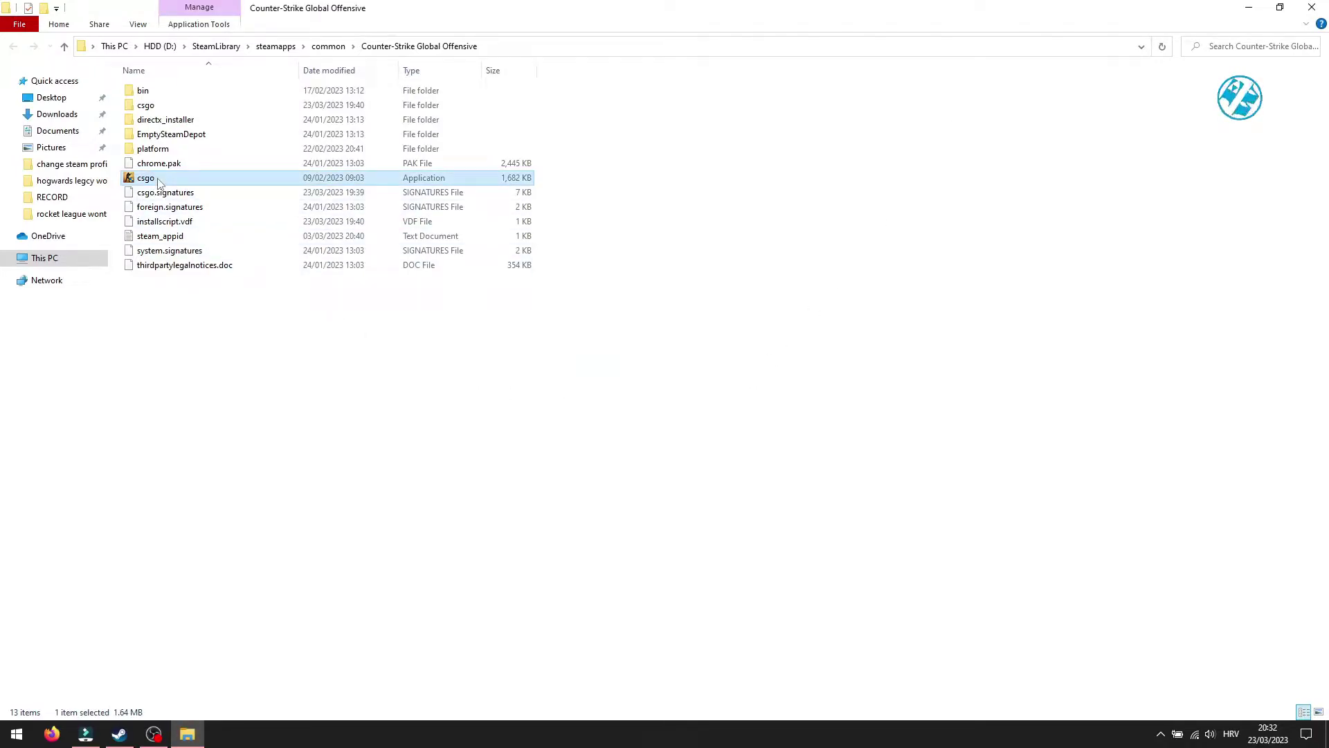
{"action": "right_click", "coordinate": [159, 181]}
{"action": "left_click", "coordinate": [201, 420]}
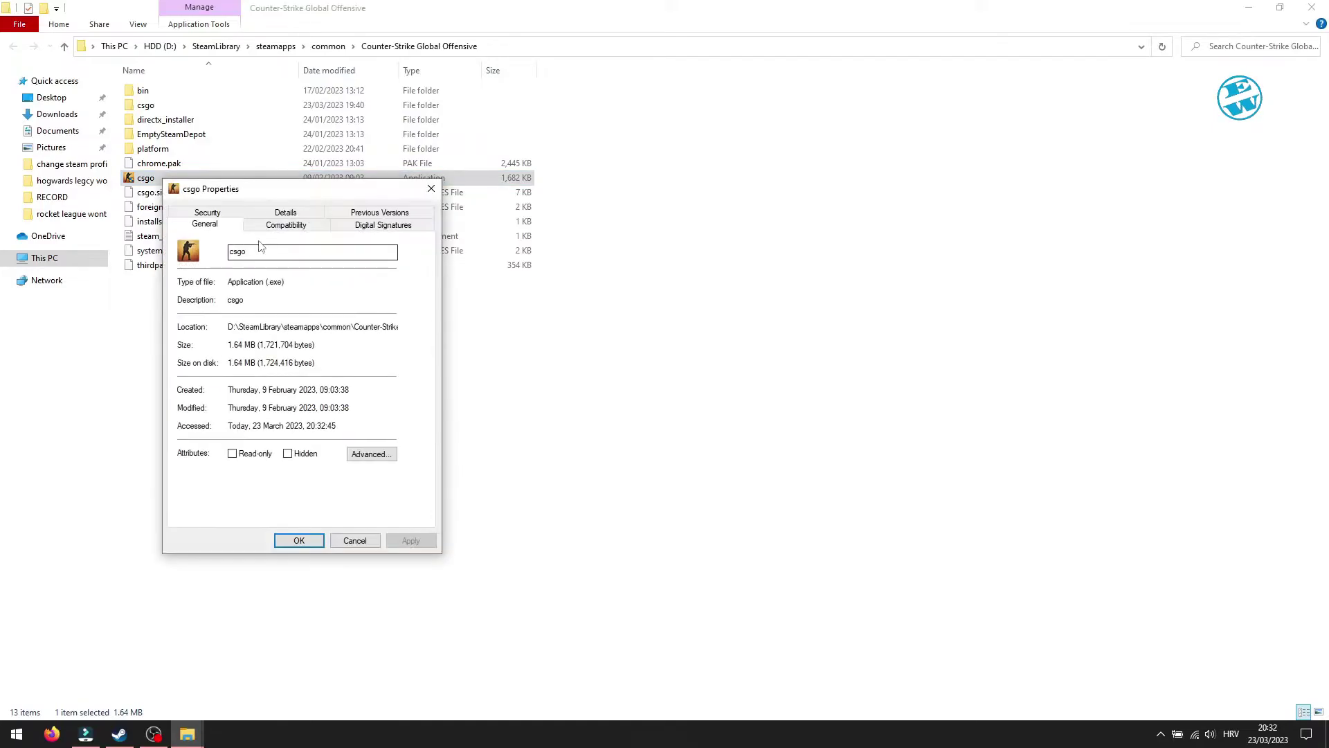
{"action": "left_click_drag", "start_coordinate": [270, 189], "coordinate": [602, 121]}
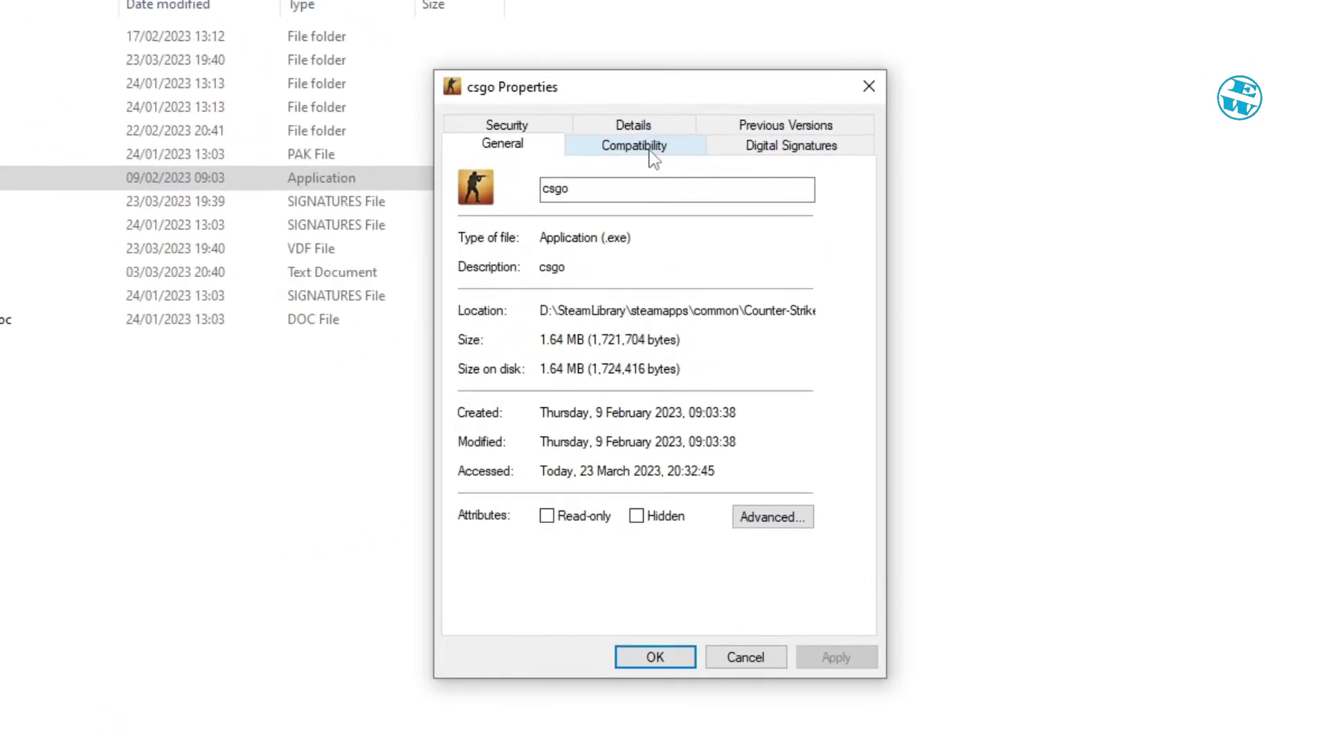
{"action": "left_click", "coordinate": [651, 154]}
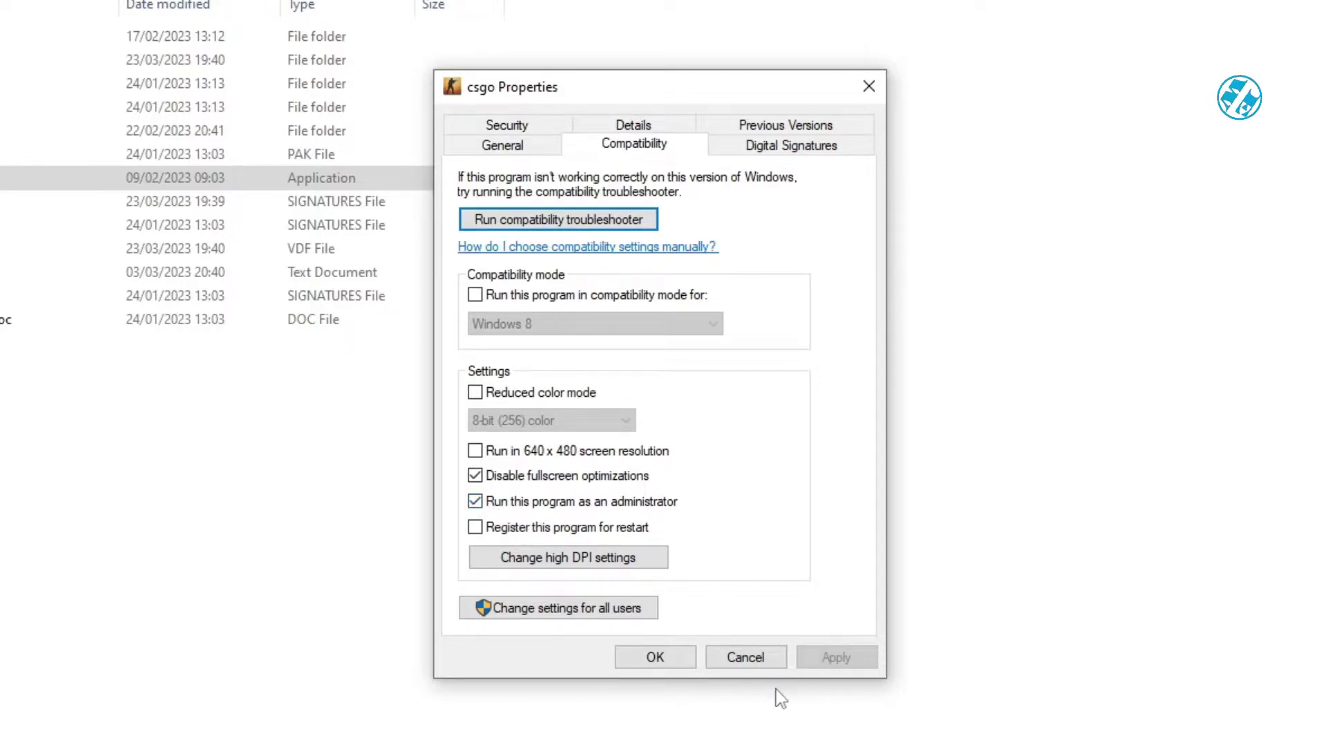
{"action": "left_click", "coordinate": [647, 661]}
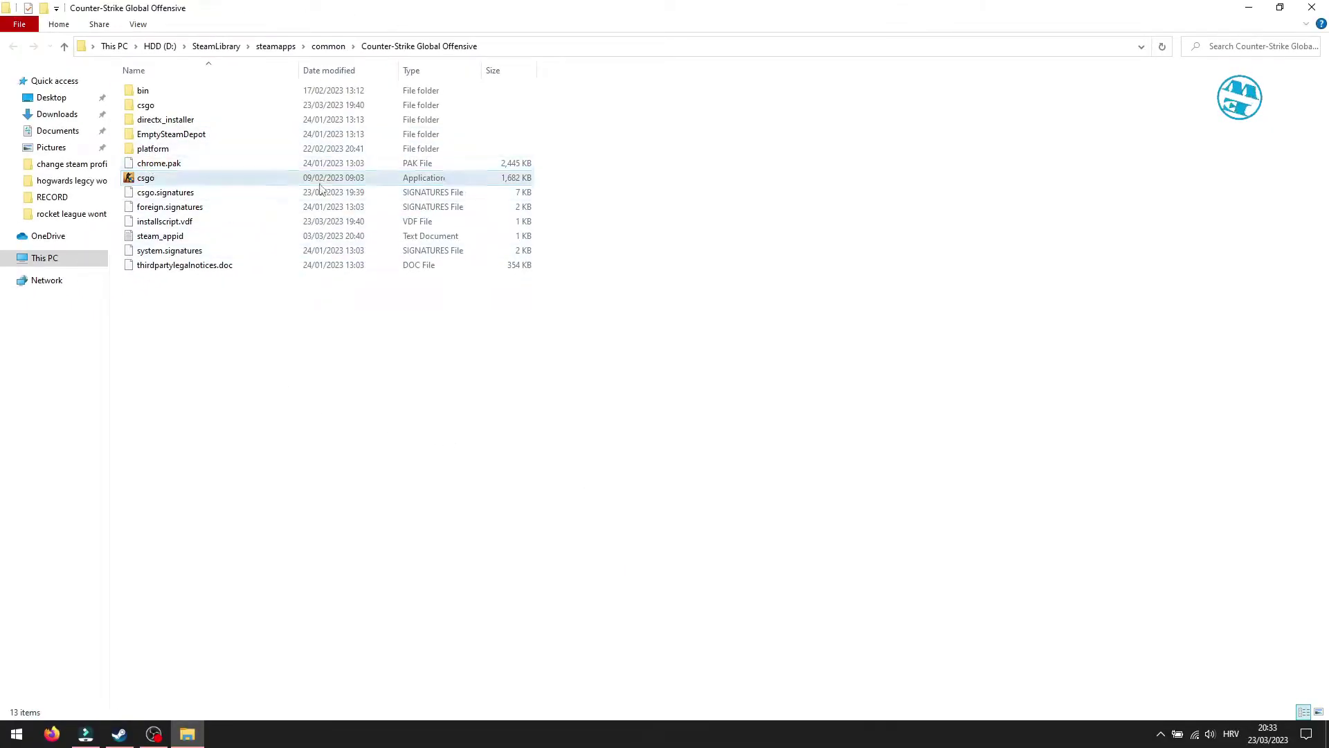
Reopen the csgo application's compatibility settings, ensure fullscreen optimizations are disabled, and accept the properties
{"action": "left_click", "coordinate": [326, 510]}
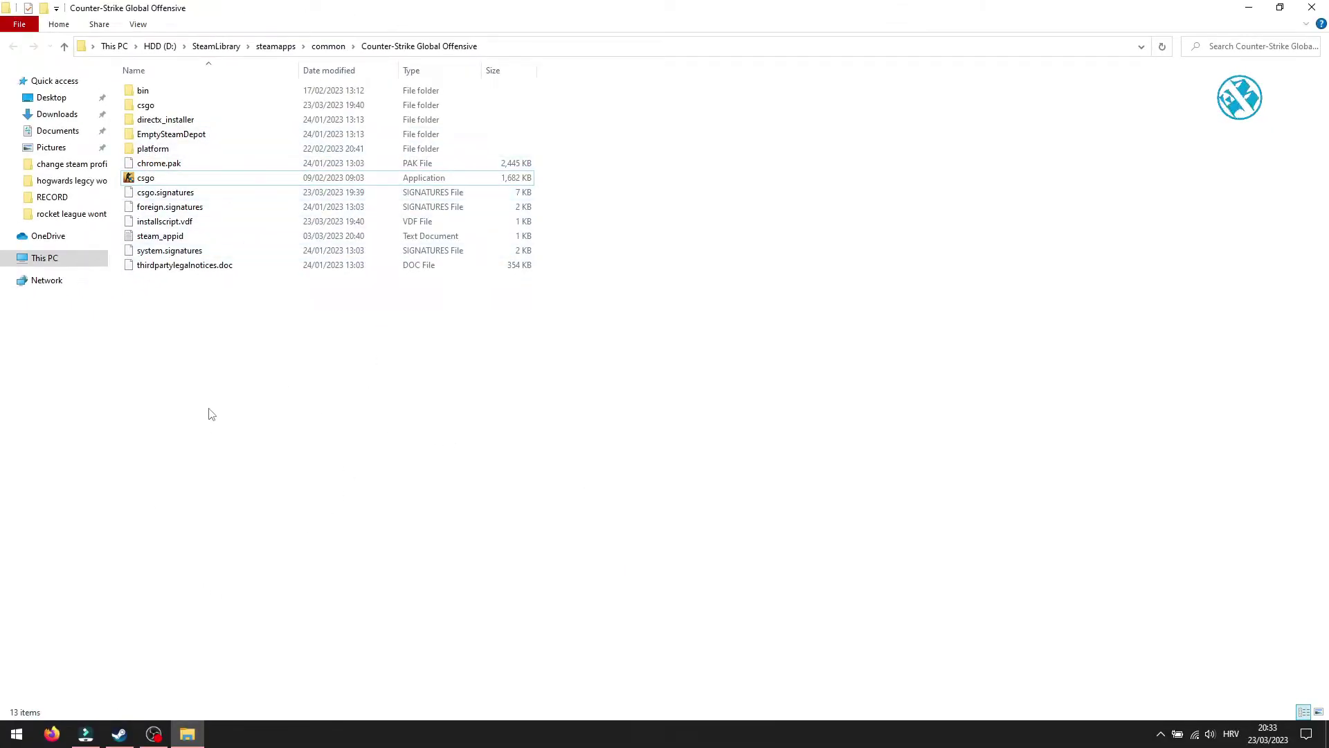
{"action": "left_click", "coordinate": [153, 178]}
{"action": "right_click", "coordinate": [153, 178]}
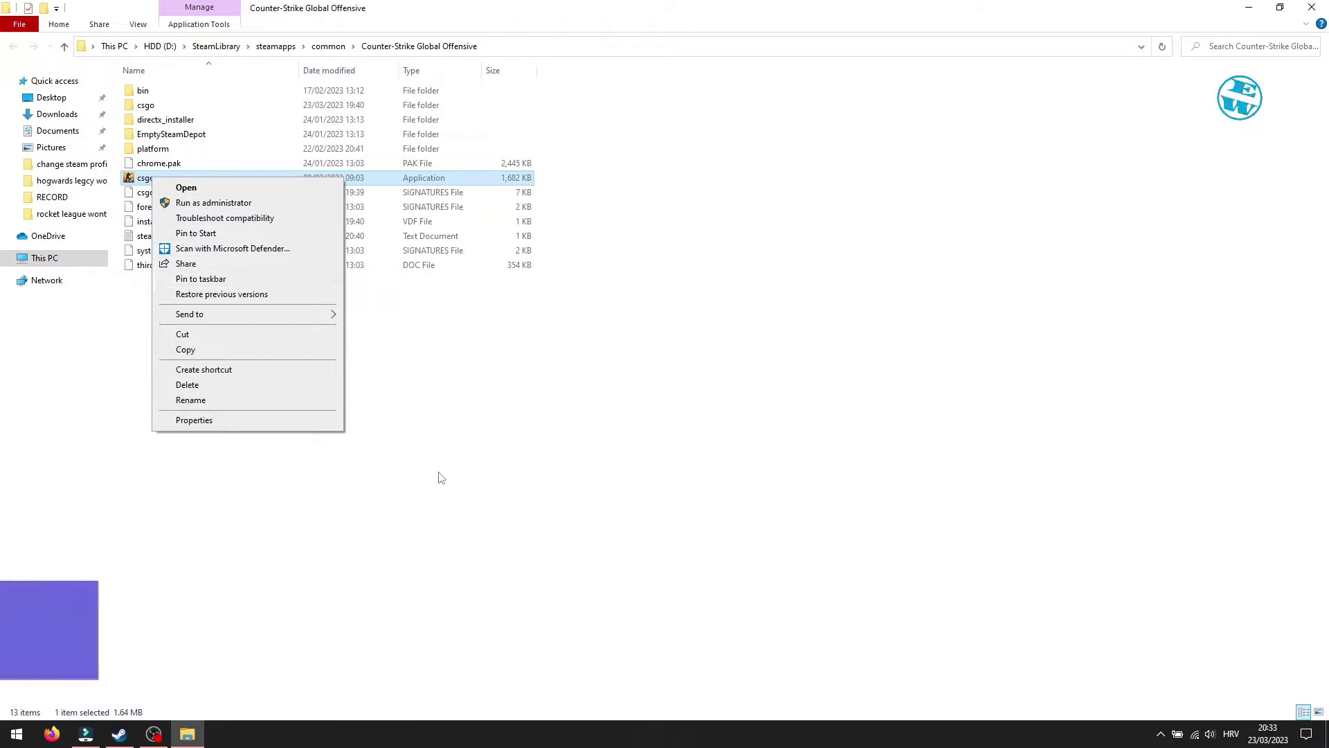
{"action": "left_click", "coordinate": [203, 422]}
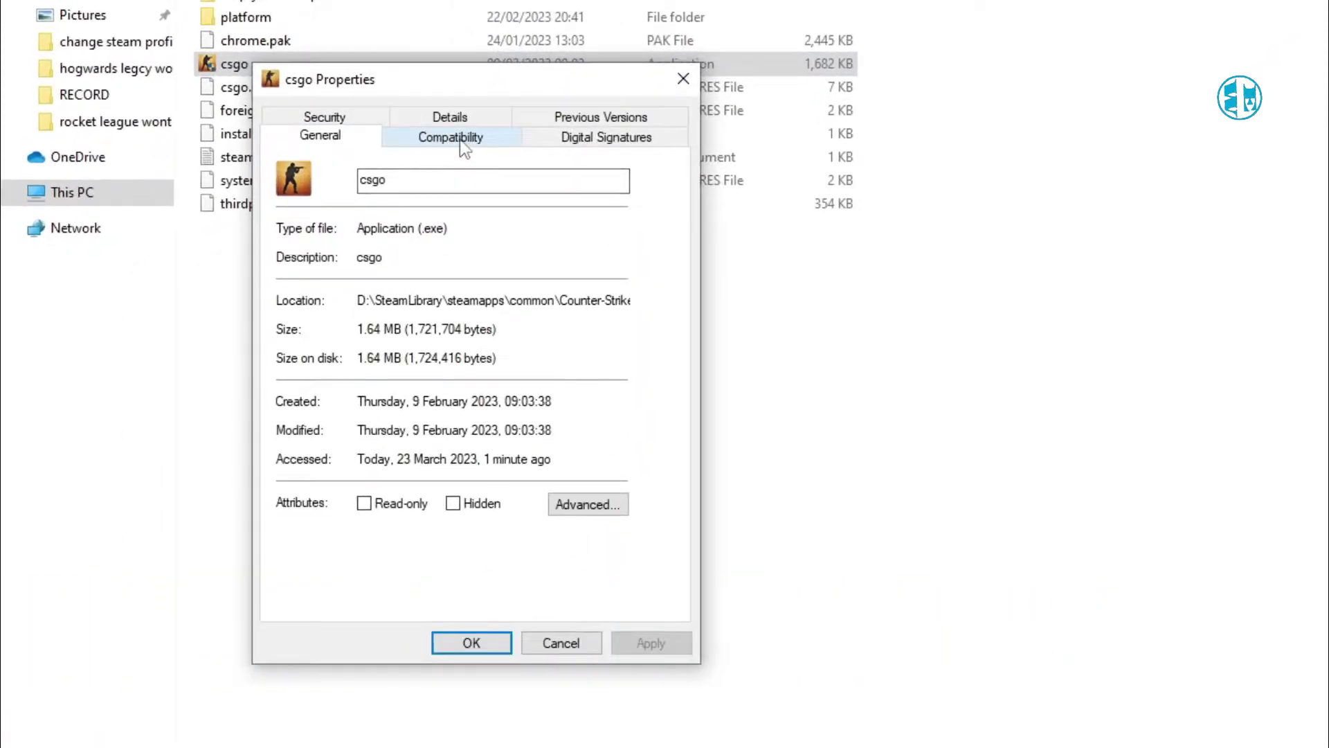
{"action": "left_click", "coordinate": [450, 137]}
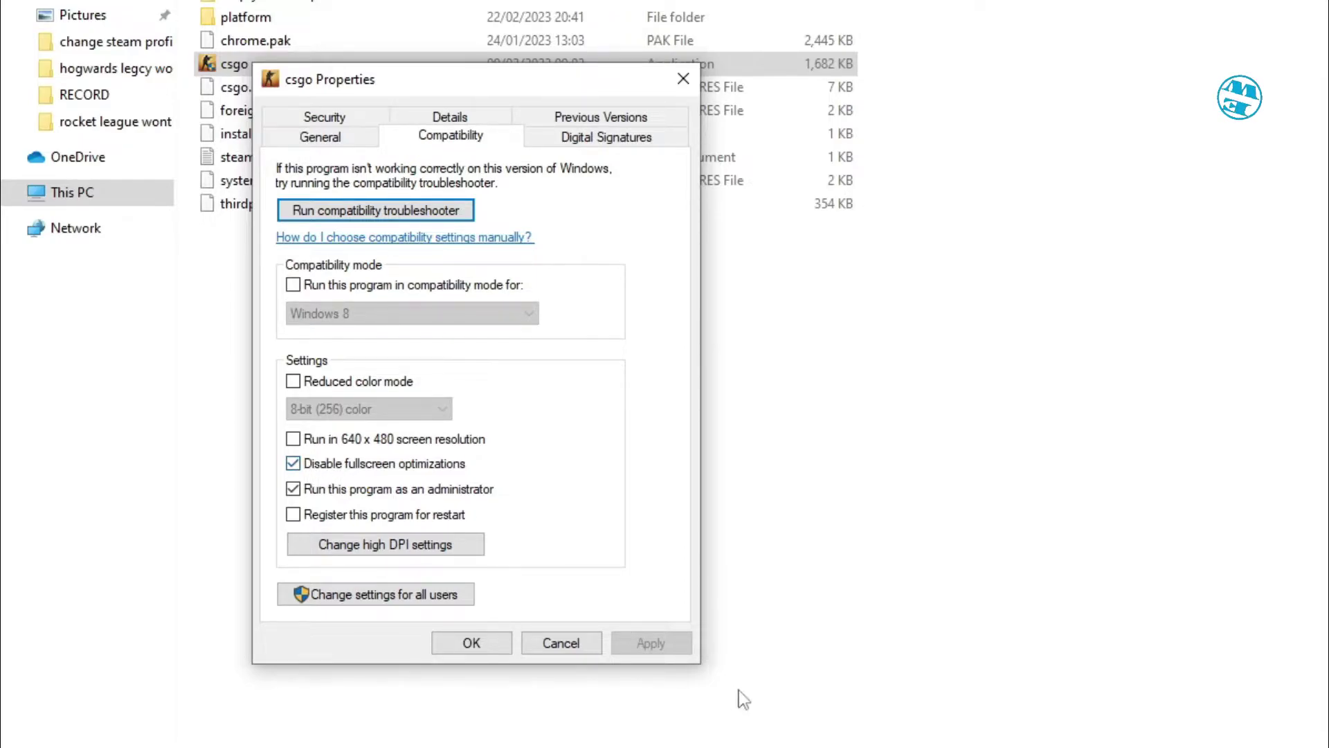
{"action": "left_click", "coordinate": [471, 643]}
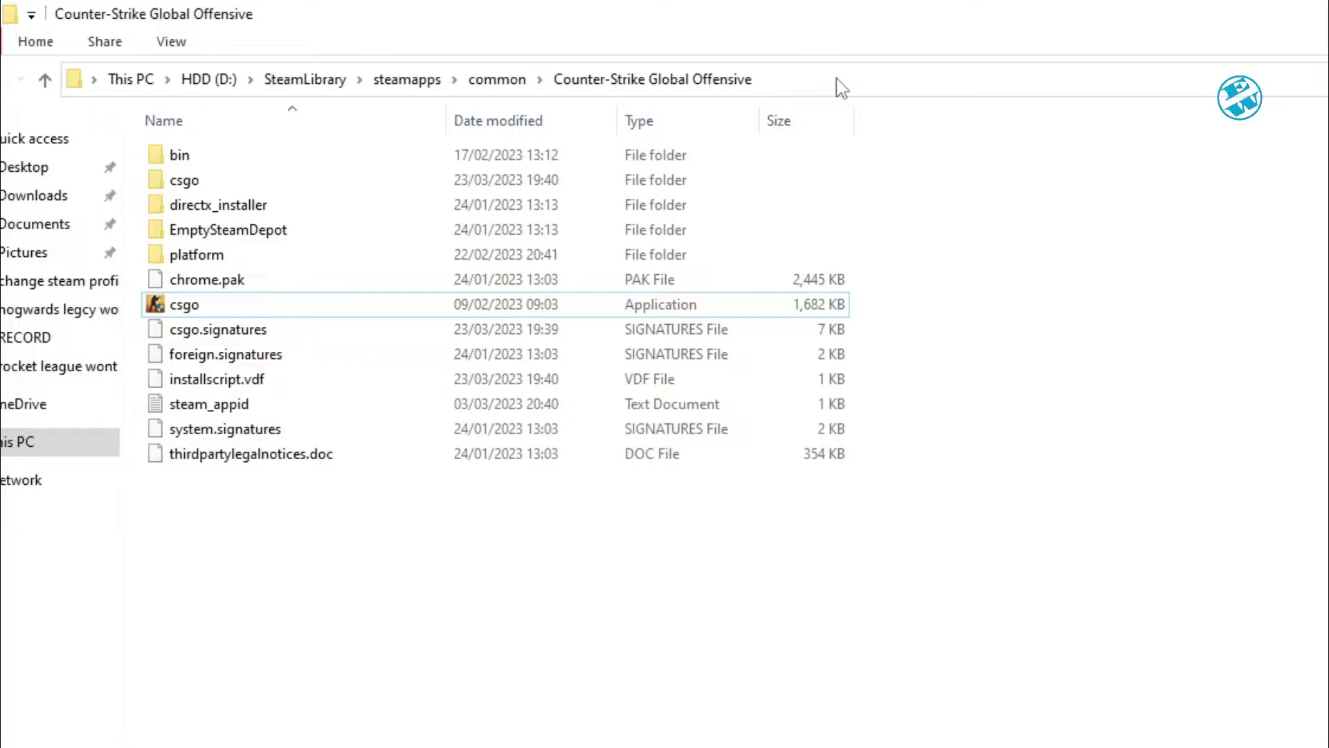
Copy the full path of the Counter-Strike Global Offensive folder and close the folder window
{"action": "left_click", "coordinate": [841, 87]}
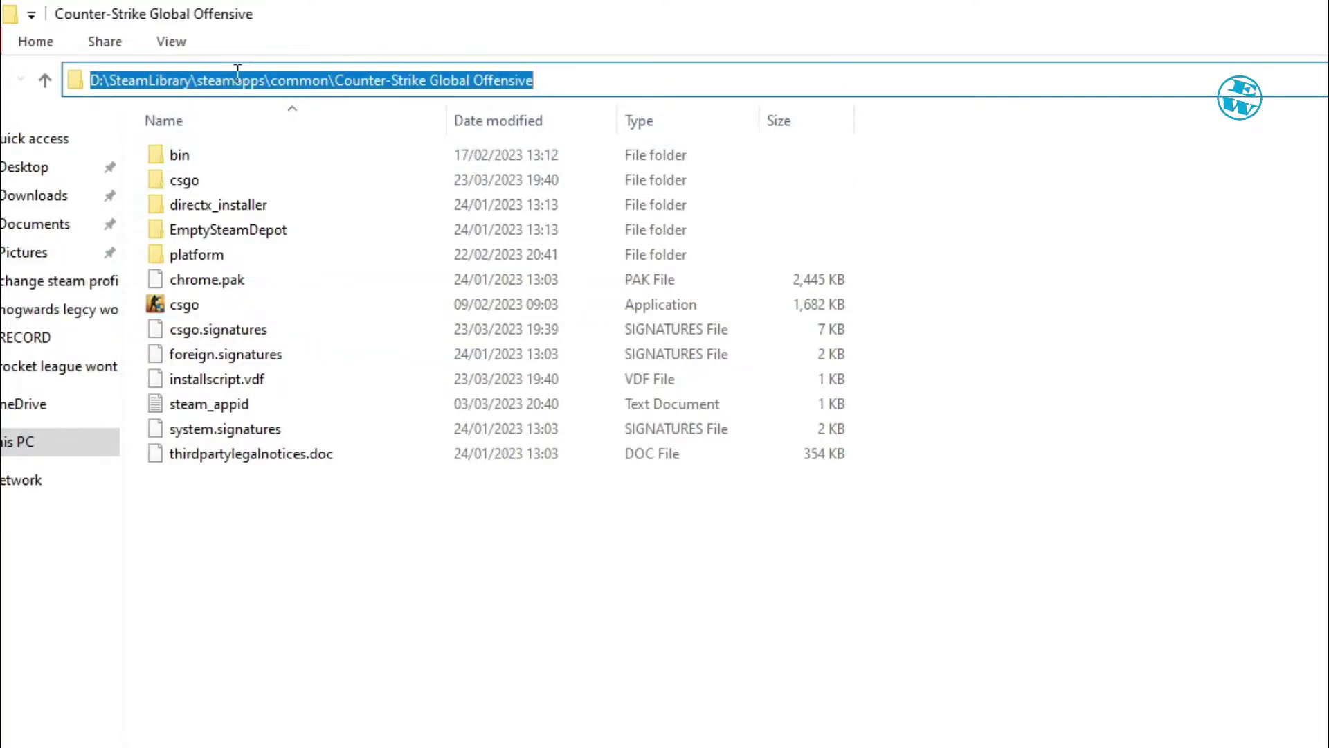
{"action": "right_click", "coordinate": [315, 88]}
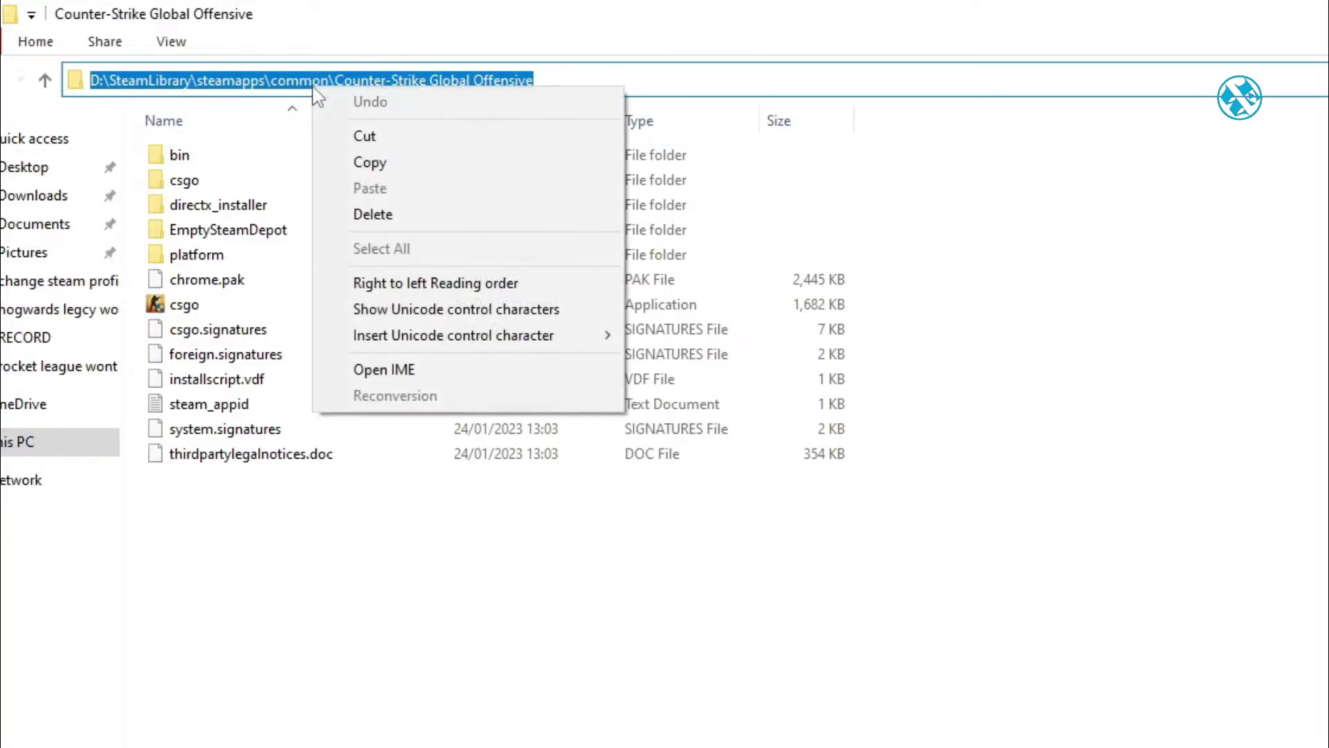
{"action": "left_click", "coordinate": [371, 163]}
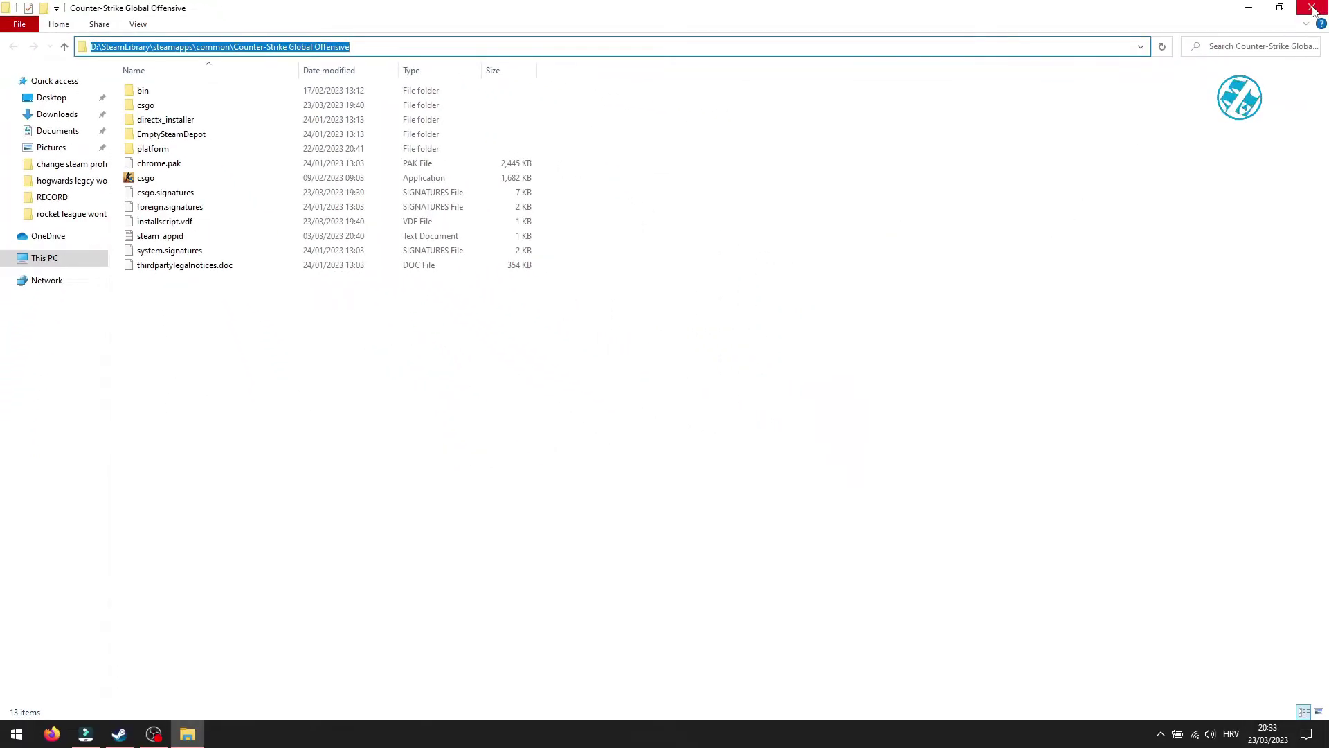
{"action": "left_click", "coordinate": [1312, 9]}
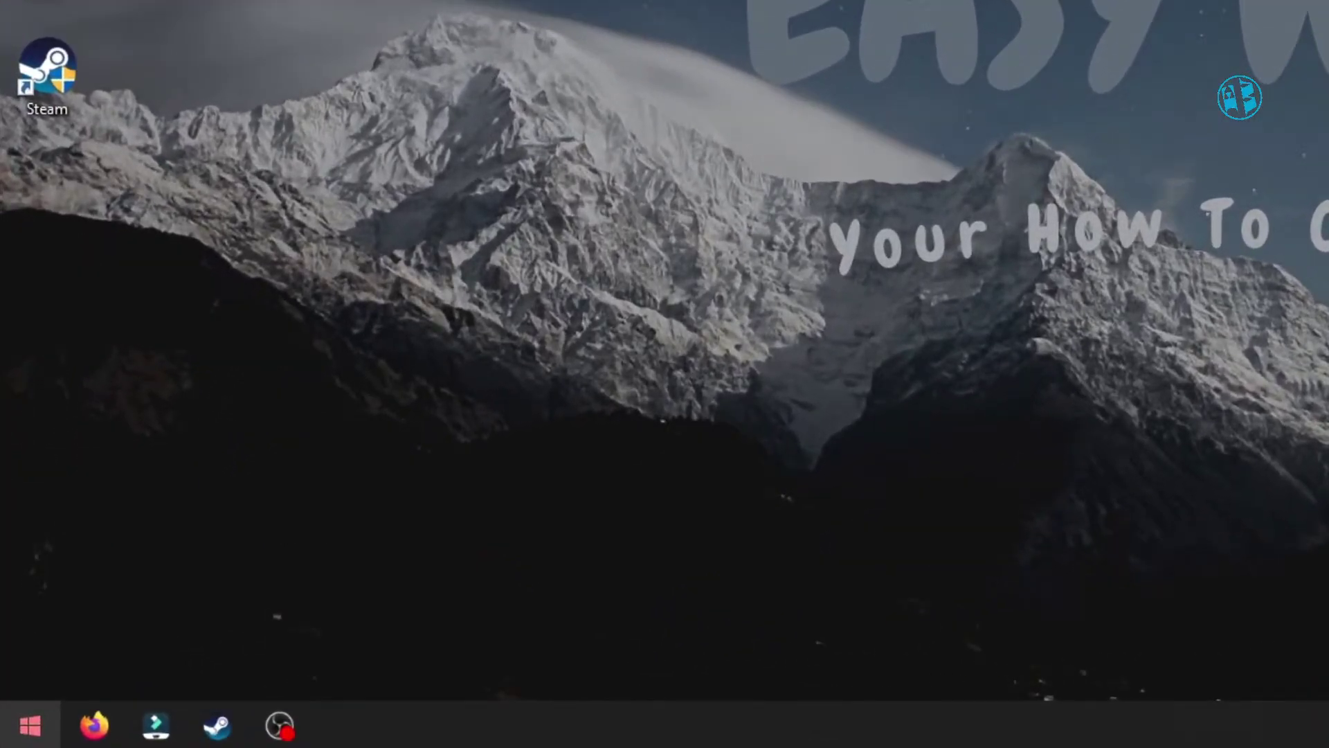
Search Windows for Graphics settings, open the page, and ensure hardware-accelerated GPU scheduling is on
{"action": "key", "text": "super"}
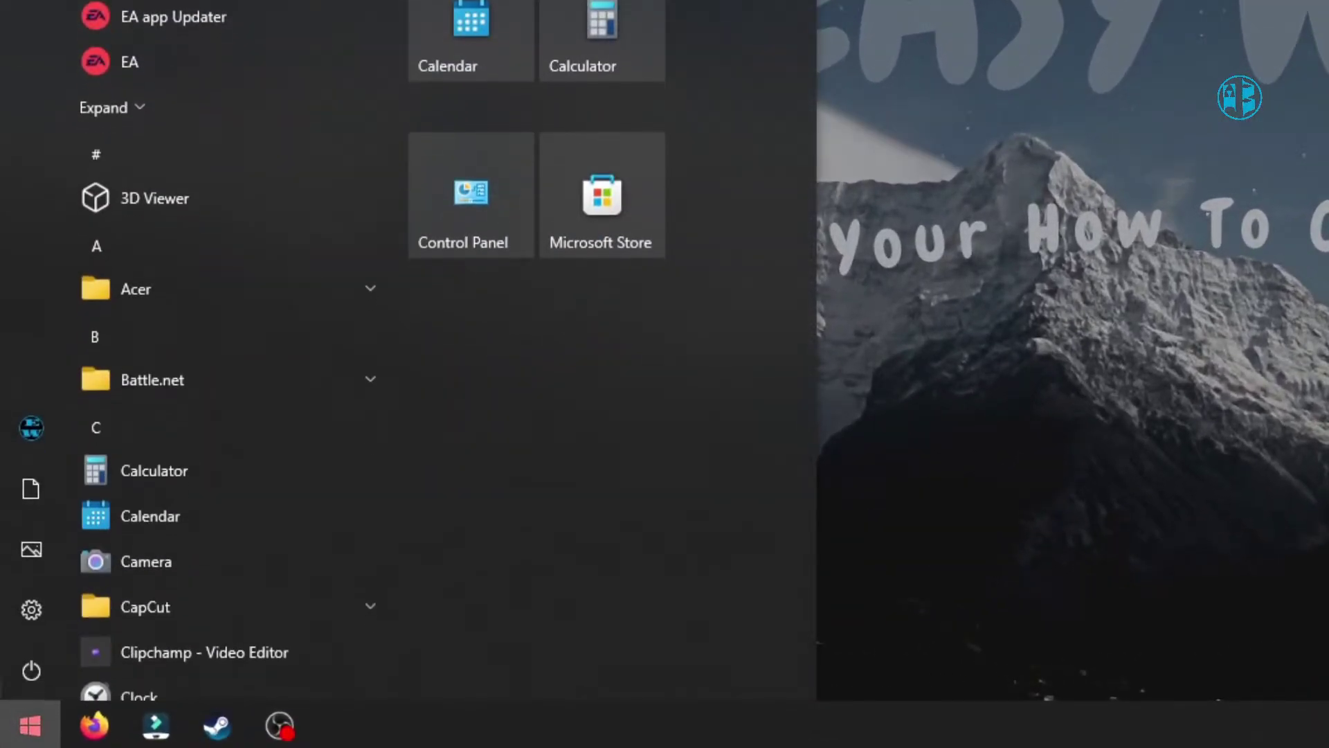
{"action": "type", "text": "graphi"}
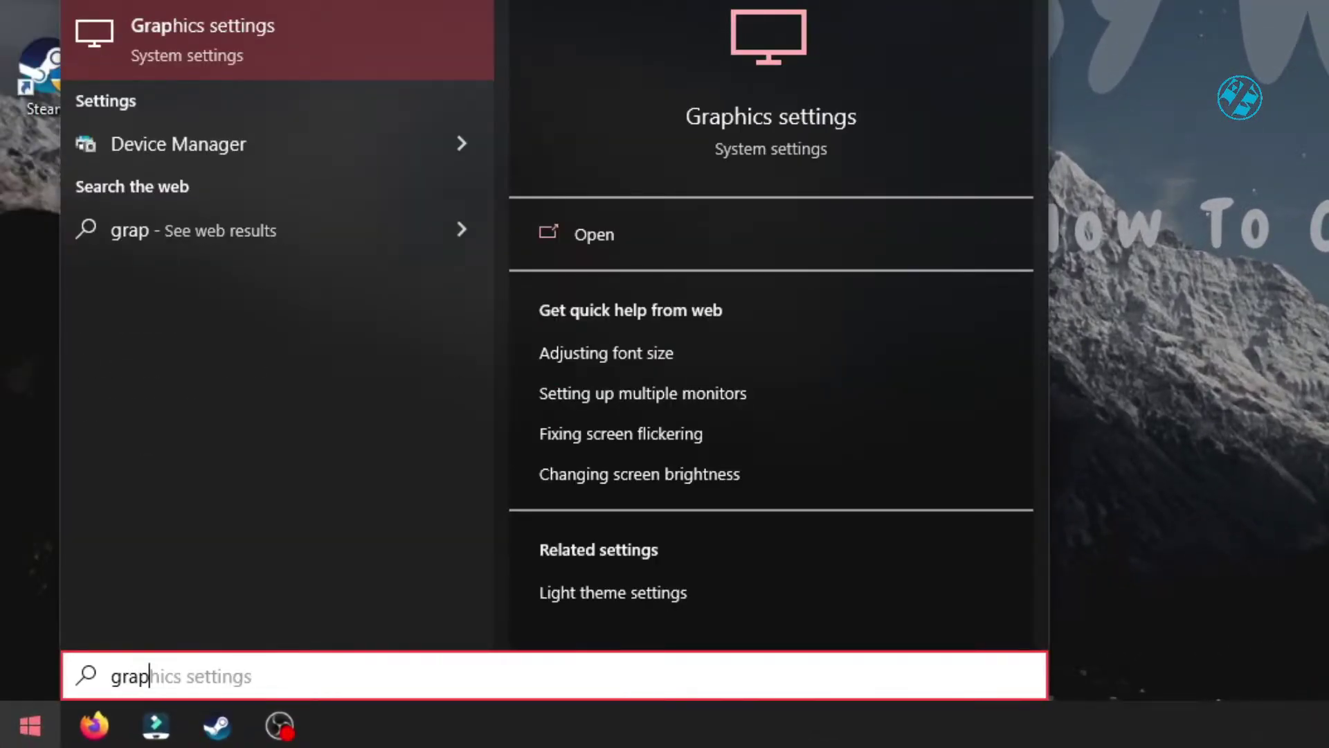
{"action": "type", "text": "c se"}
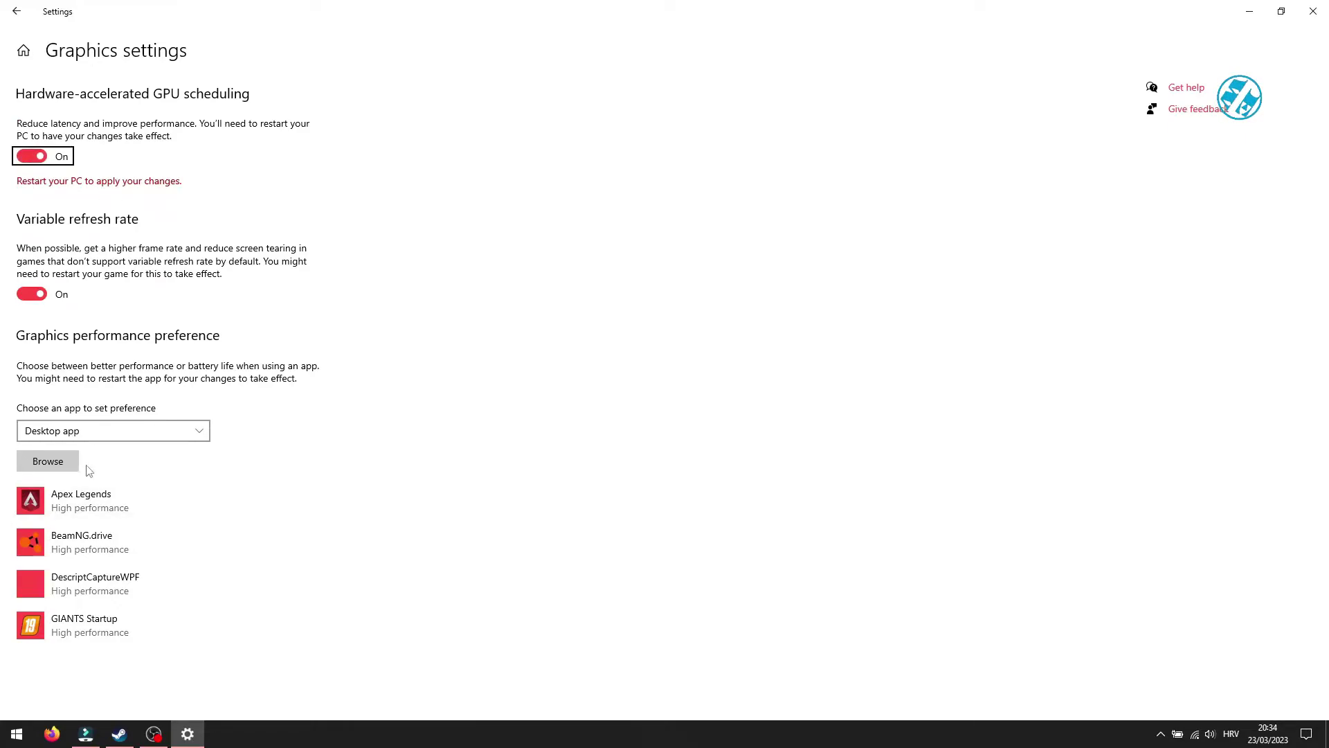
Add the csgo application from D:\SteamLibrary\steamapps\common\Counter-Strike Global Offensive to the graphics performance preferences, using the copied path
{"action": "left_click", "coordinate": [61, 464]}
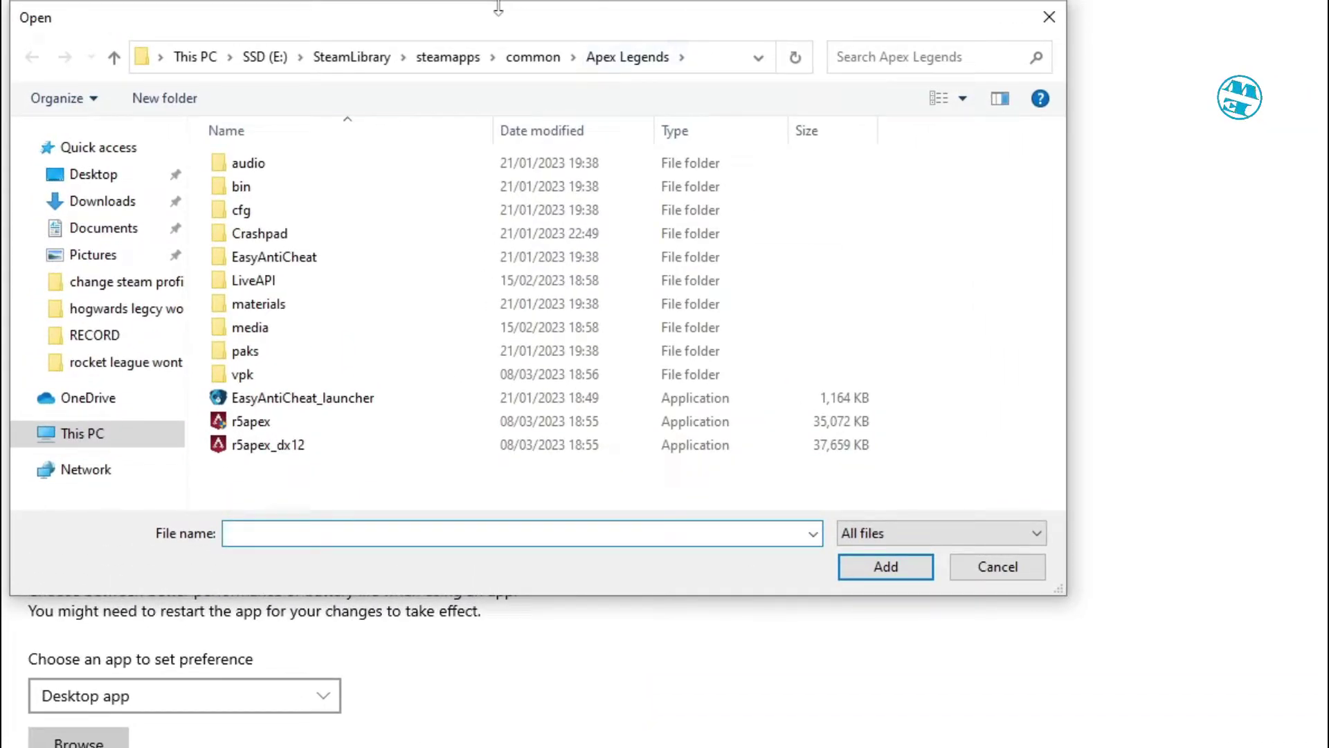
{"action": "left_click", "coordinate": [712, 59]}
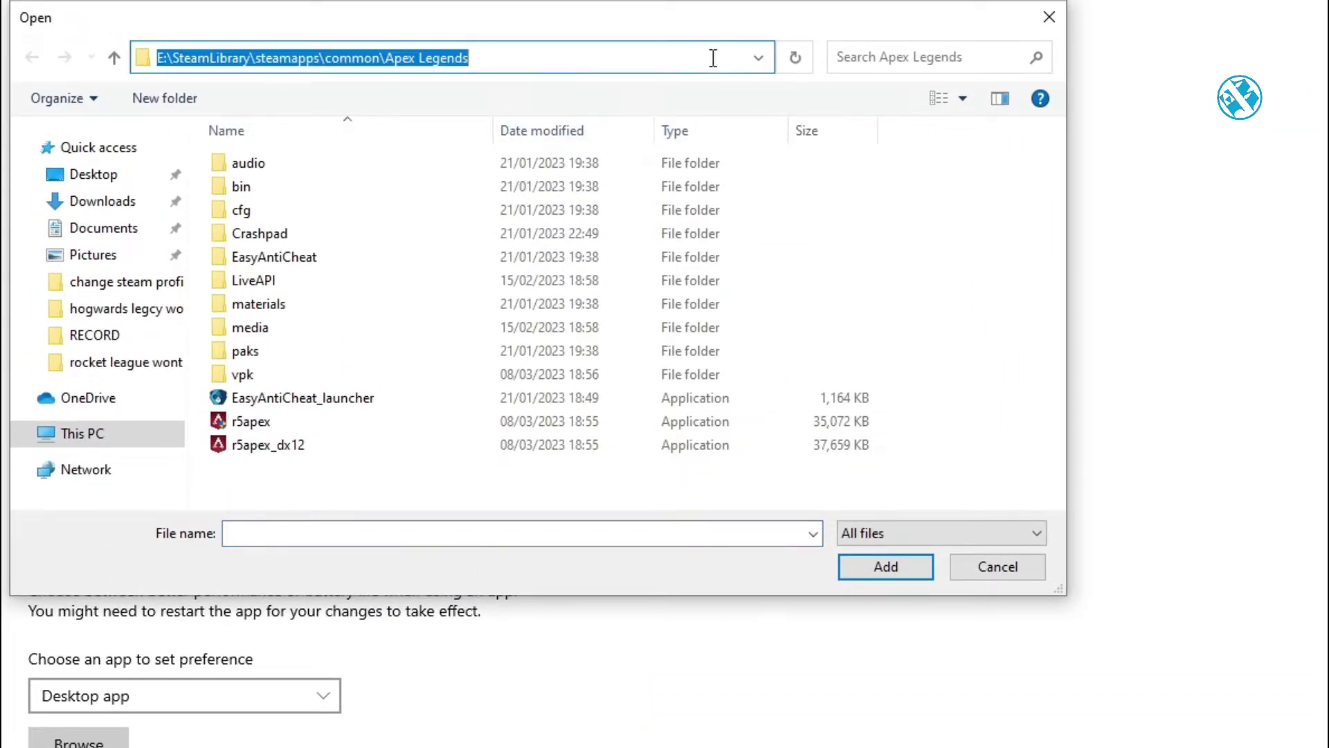
{"action": "key", "text": "BackSpace"}
{"action": "right_click", "coordinate": [254, 55]}
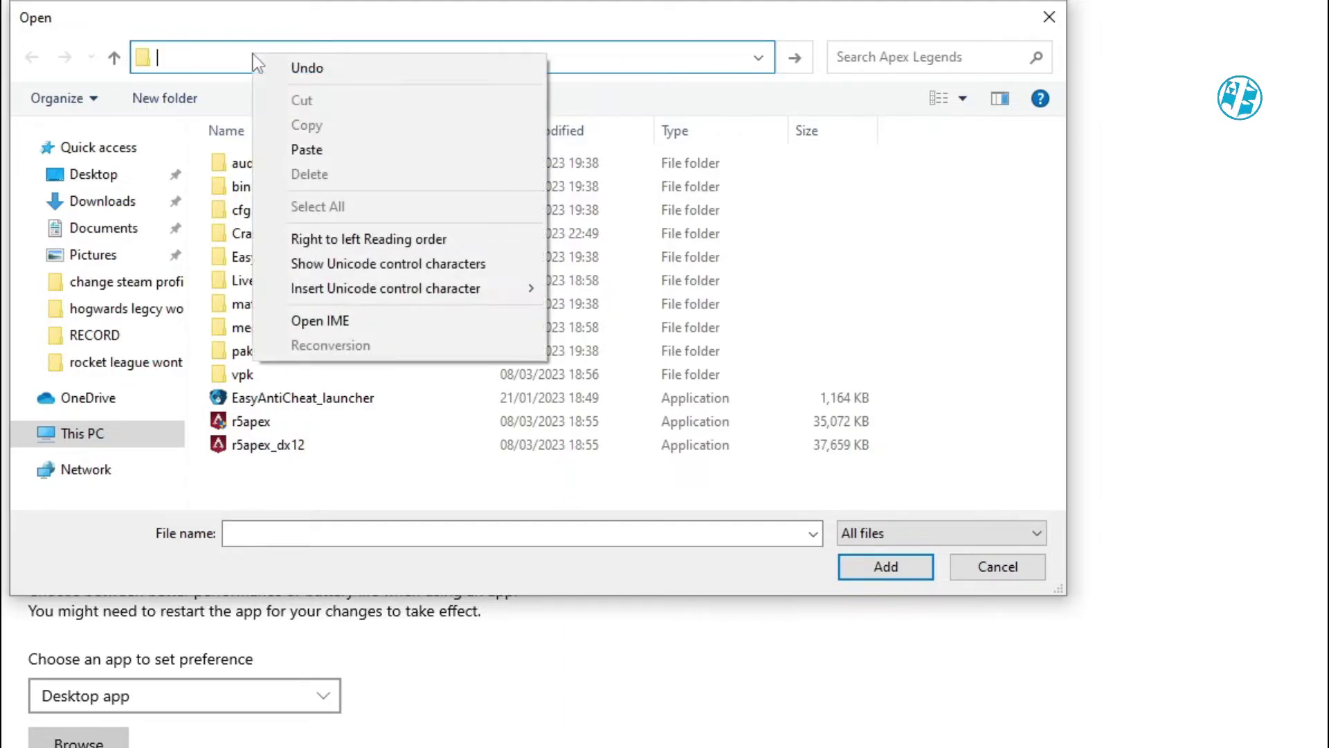
{"action": "left_click", "coordinate": [322, 151]}
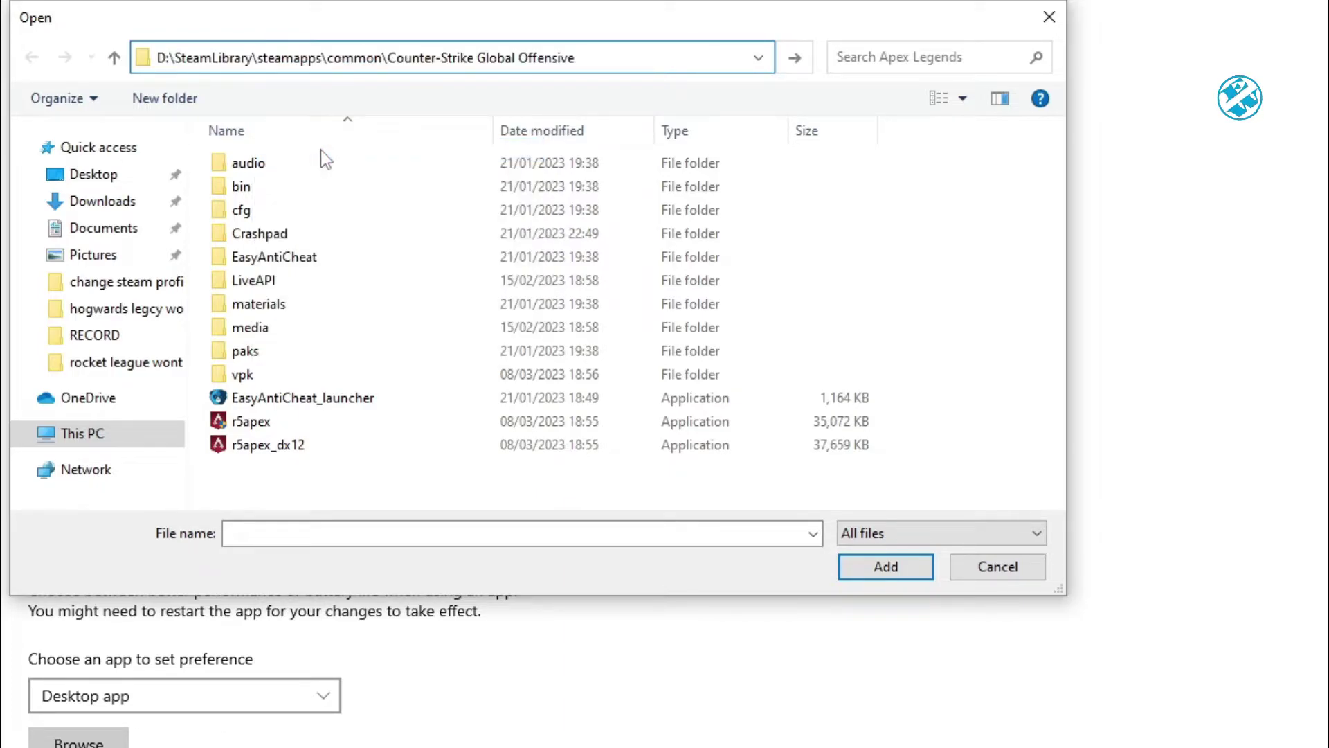
{"action": "key", "text": "Return"}
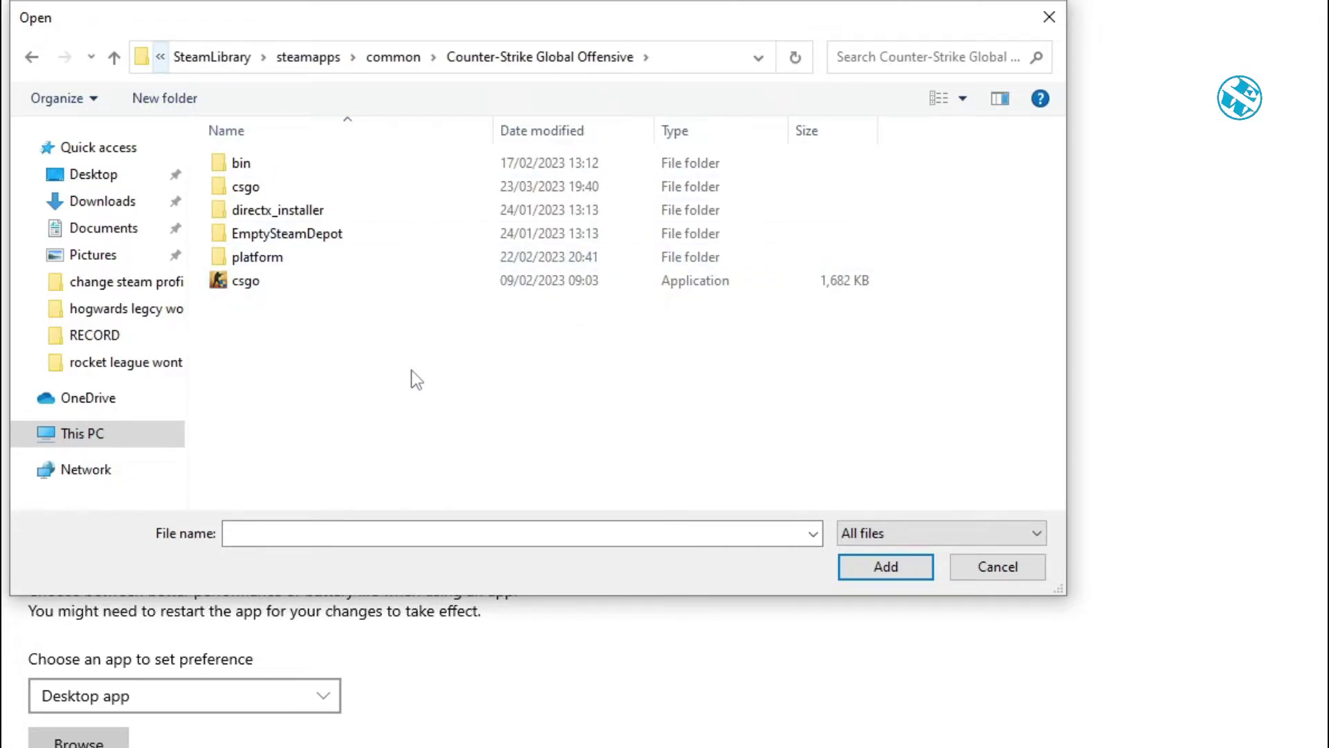
{"action": "left_click", "coordinate": [243, 284]}
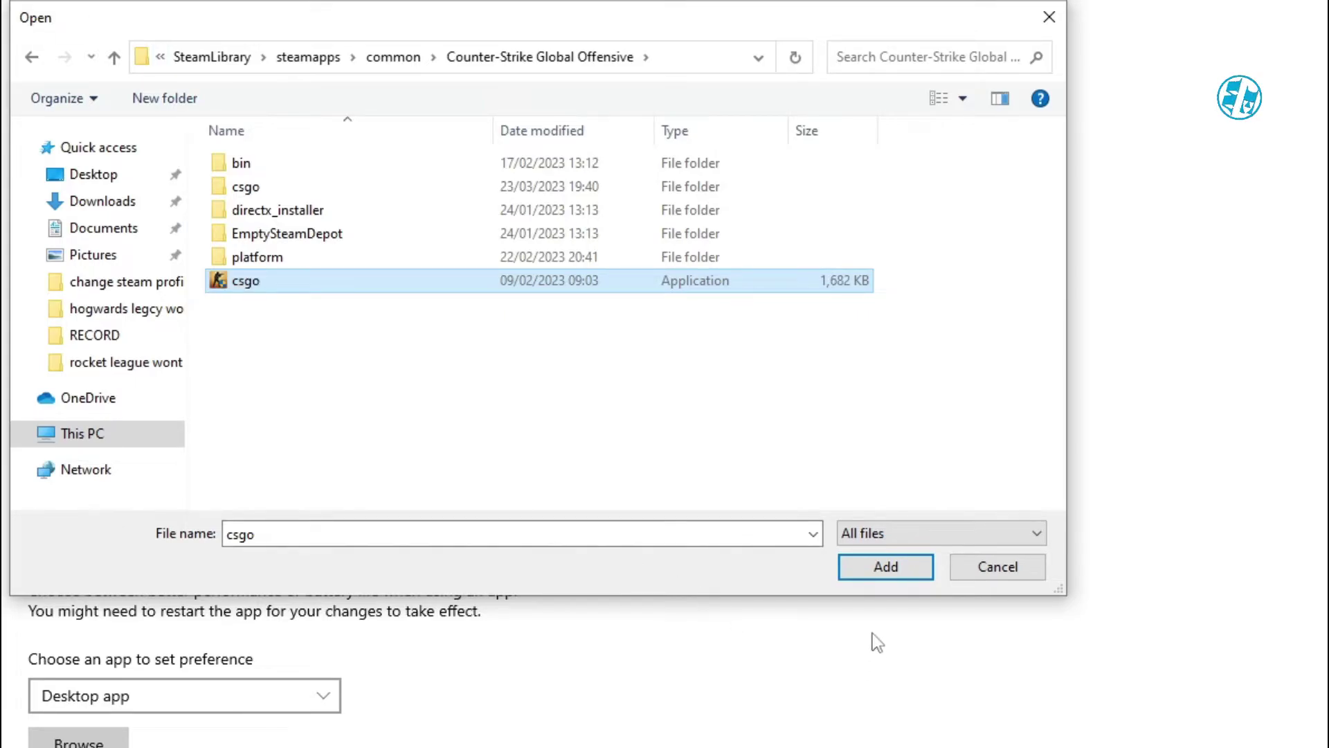
{"action": "left_click", "coordinate": [886, 567]}
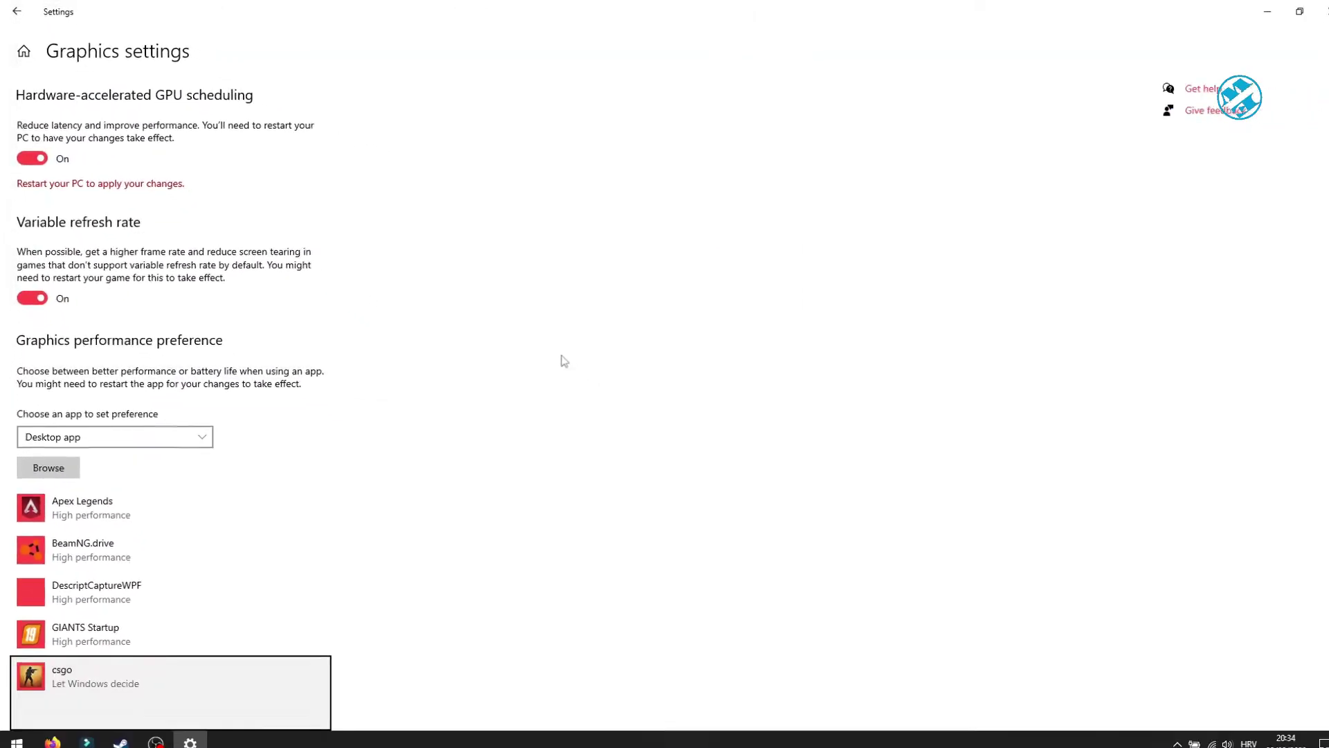
Set the graphics preference of csgo to High performance, save it, and close Settings
{"action": "scroll", "coordinate": [553, 355], "scroll_direction": "down", "scroll_amount": 2}
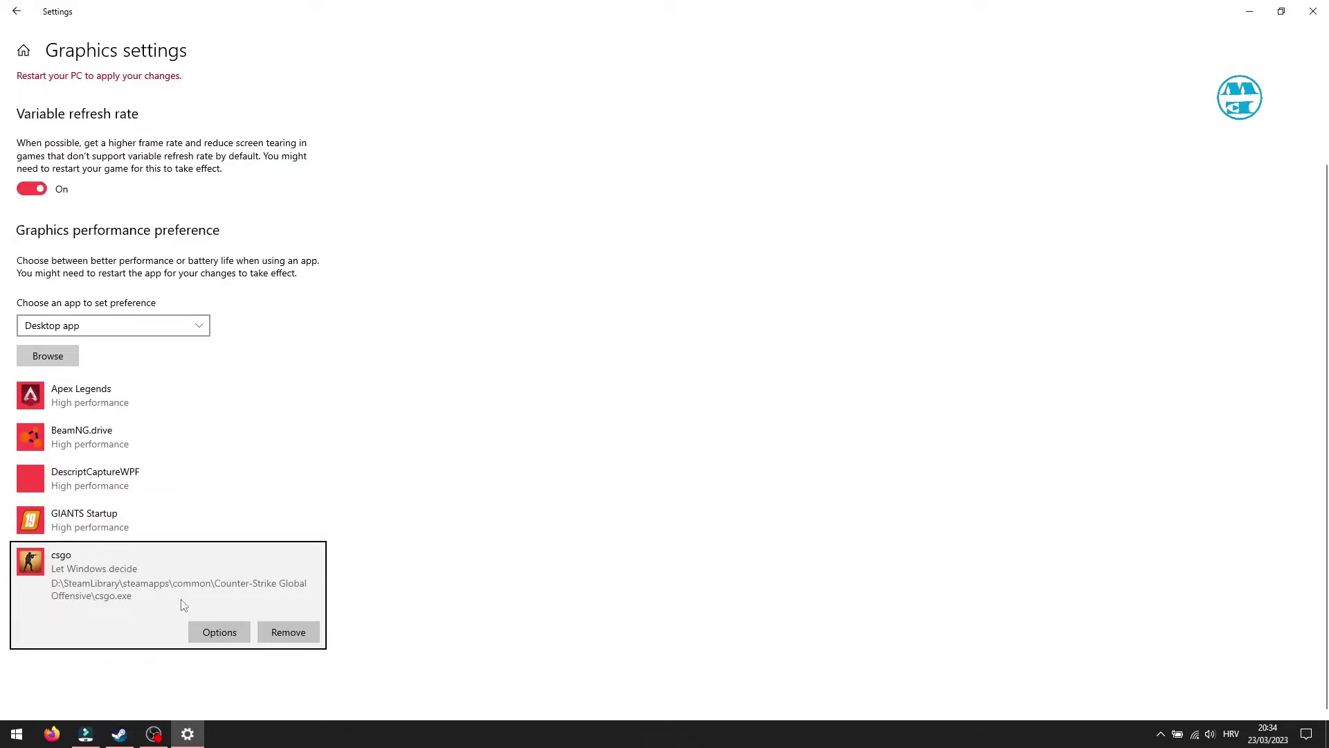
{"action": "left_click", "coordinate": [221, 632]}
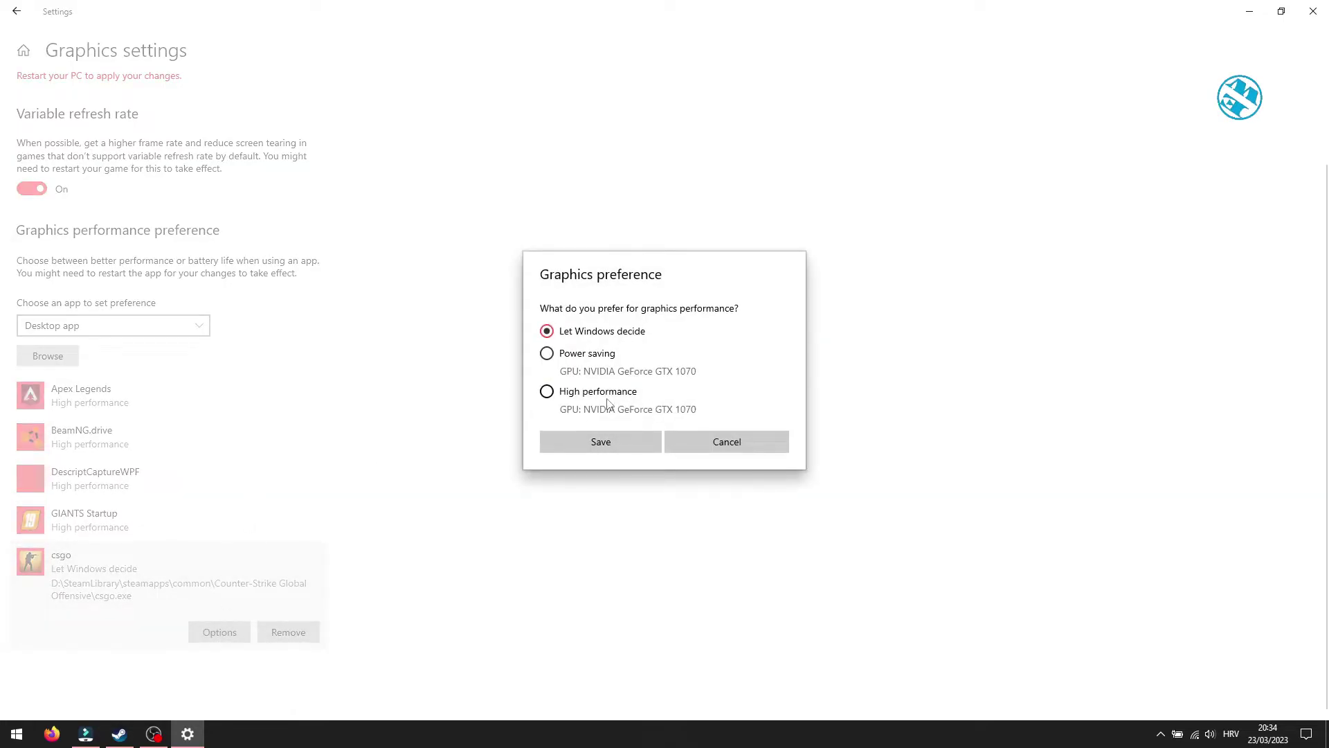
{"action": "left_click", "coordinate": [555, 394]}
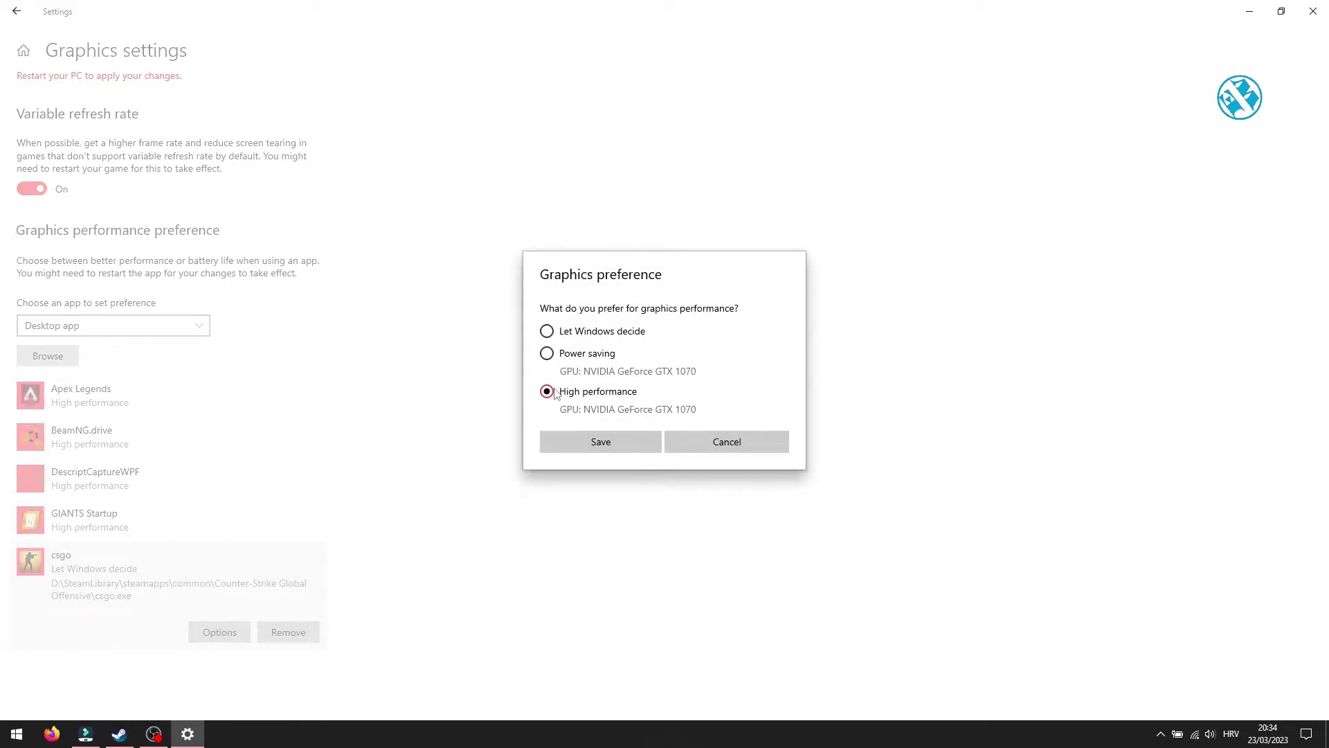
{"action": "left_click", "coordinate": [607, 446]}
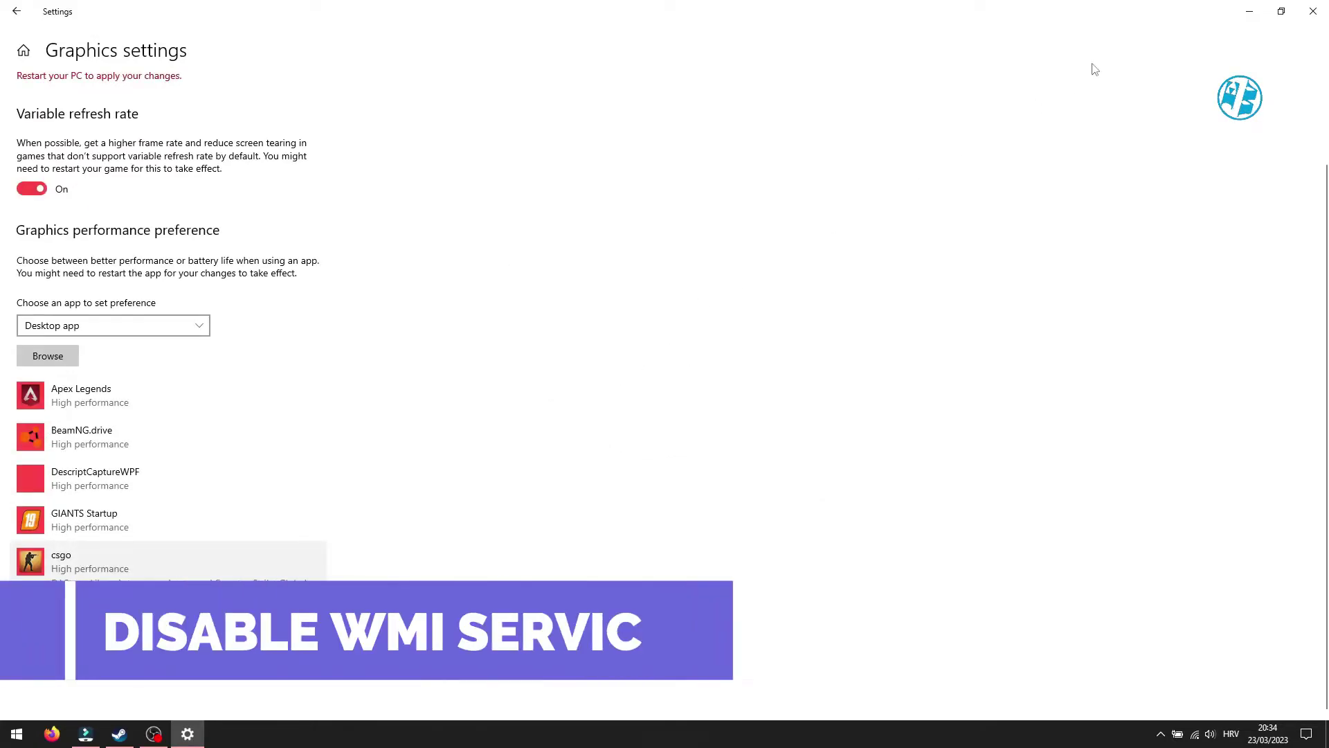
{"action": "left_click", "coordinate": [1313, 11]}
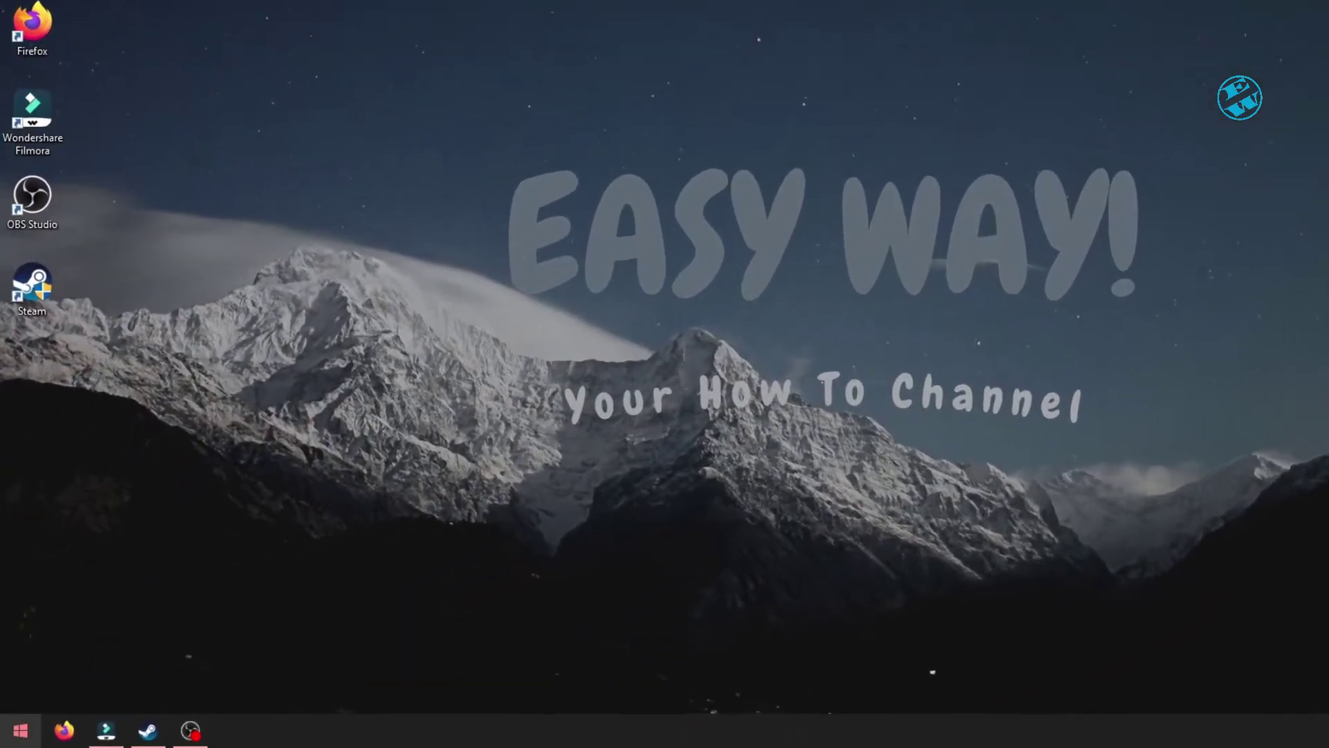
Search Windows for System Configuration and open it
{"action": "right_click", "coordinate": [17, 733]}
{"action": "left_click", "coordinate": [91, 600]}
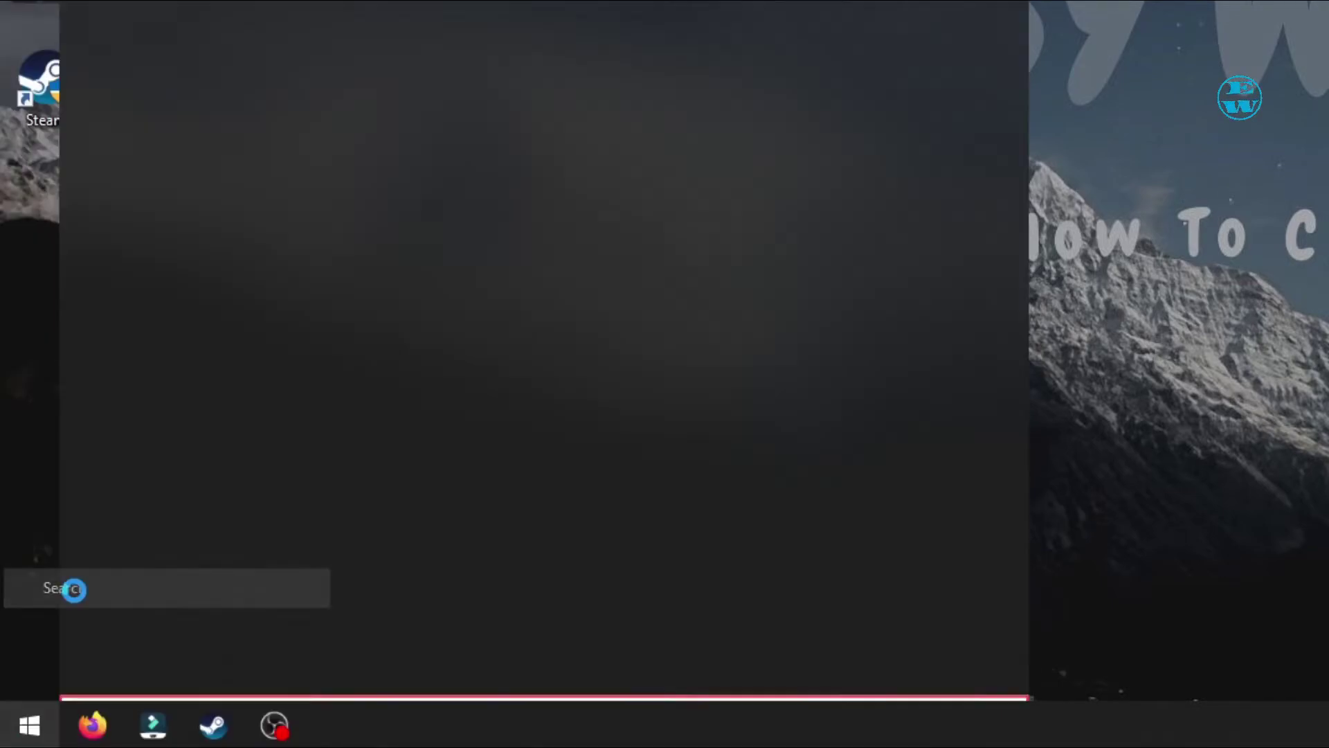
{"action": "type", "text": "w"}
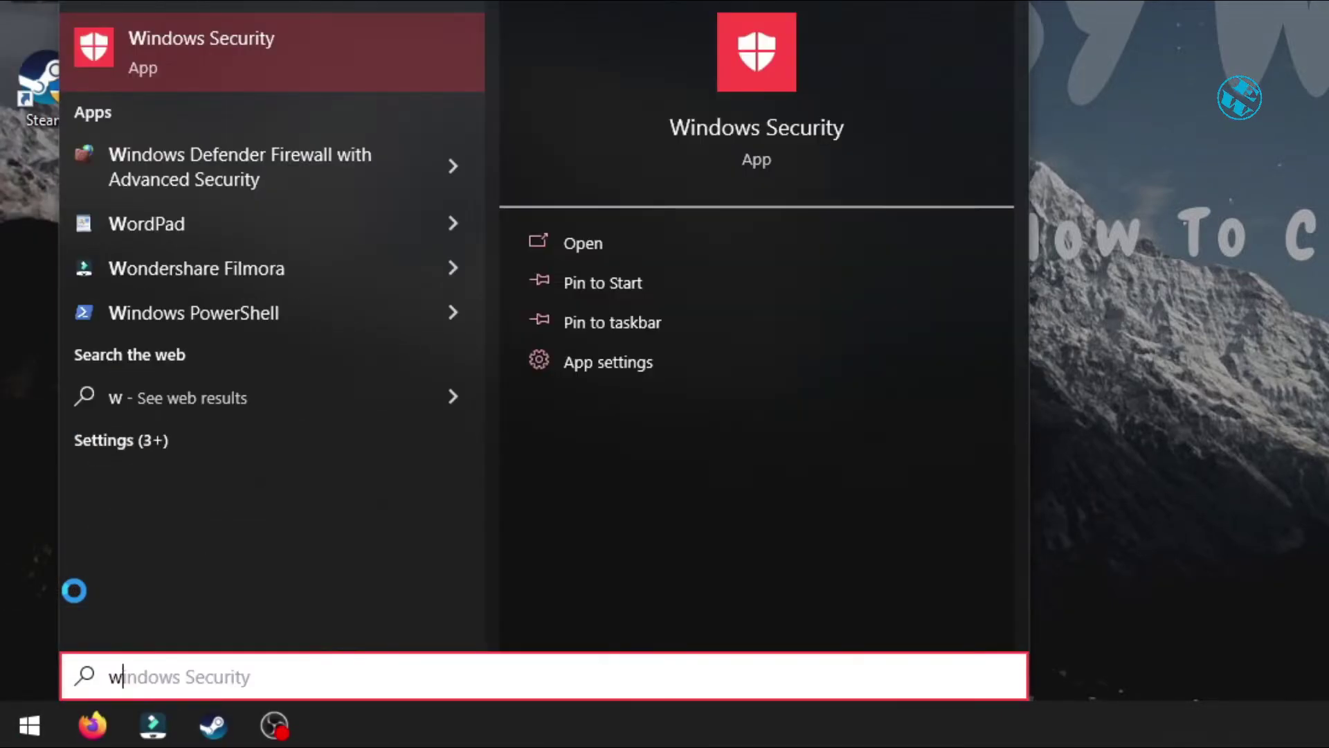
{"action": "key", "text": "BackSpace"}
{"action": "type", "text": "system co"}
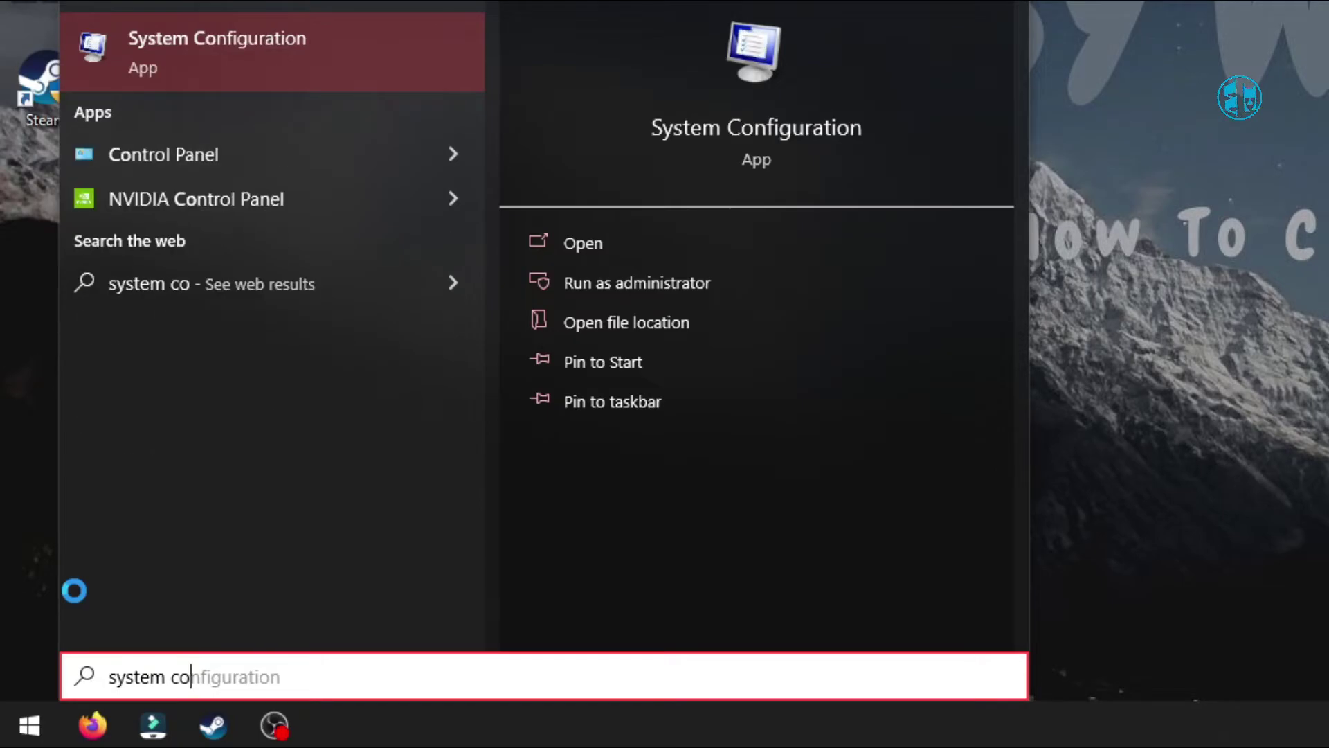
{"action": "left_click", "coordinate": [198, 36]}
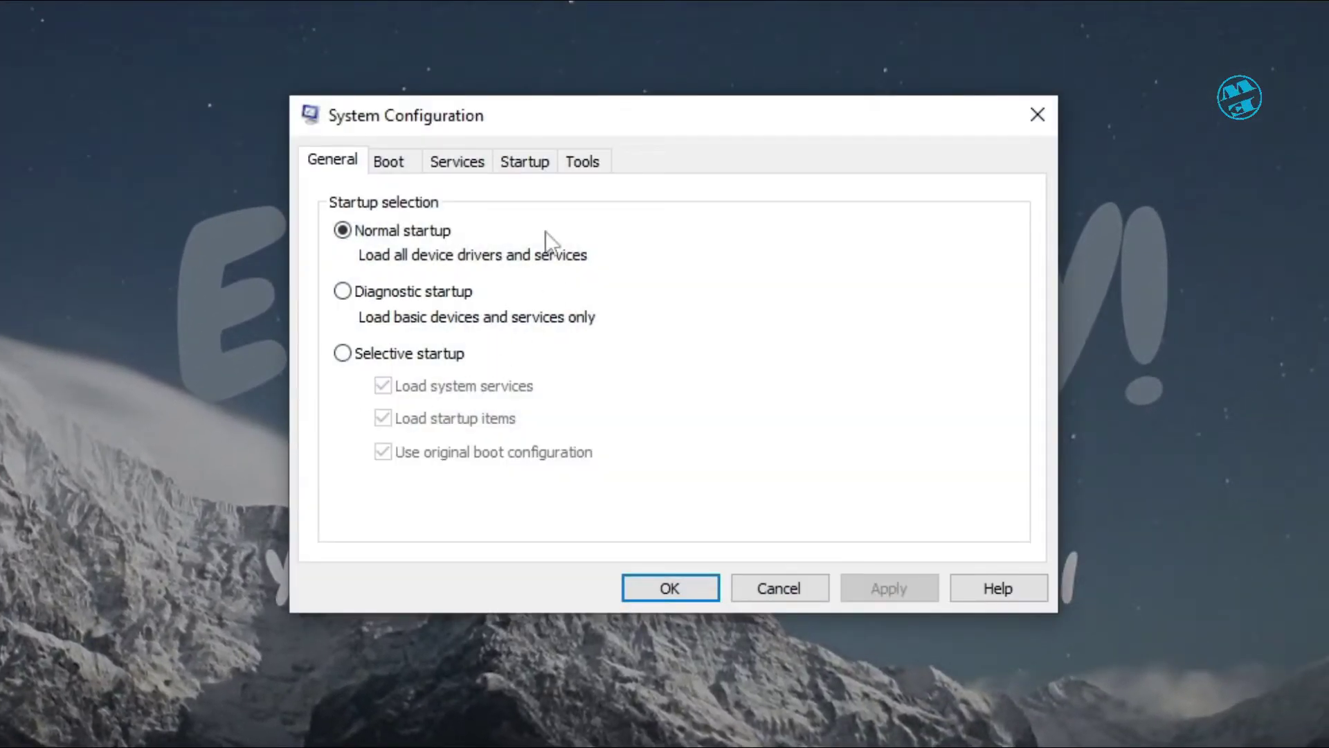
Disable the Windows Management Instrumentation service, apply the change, and dismiss the restart prompt without restarting
{"action": "left_click", "coordinate": [453, 160]}
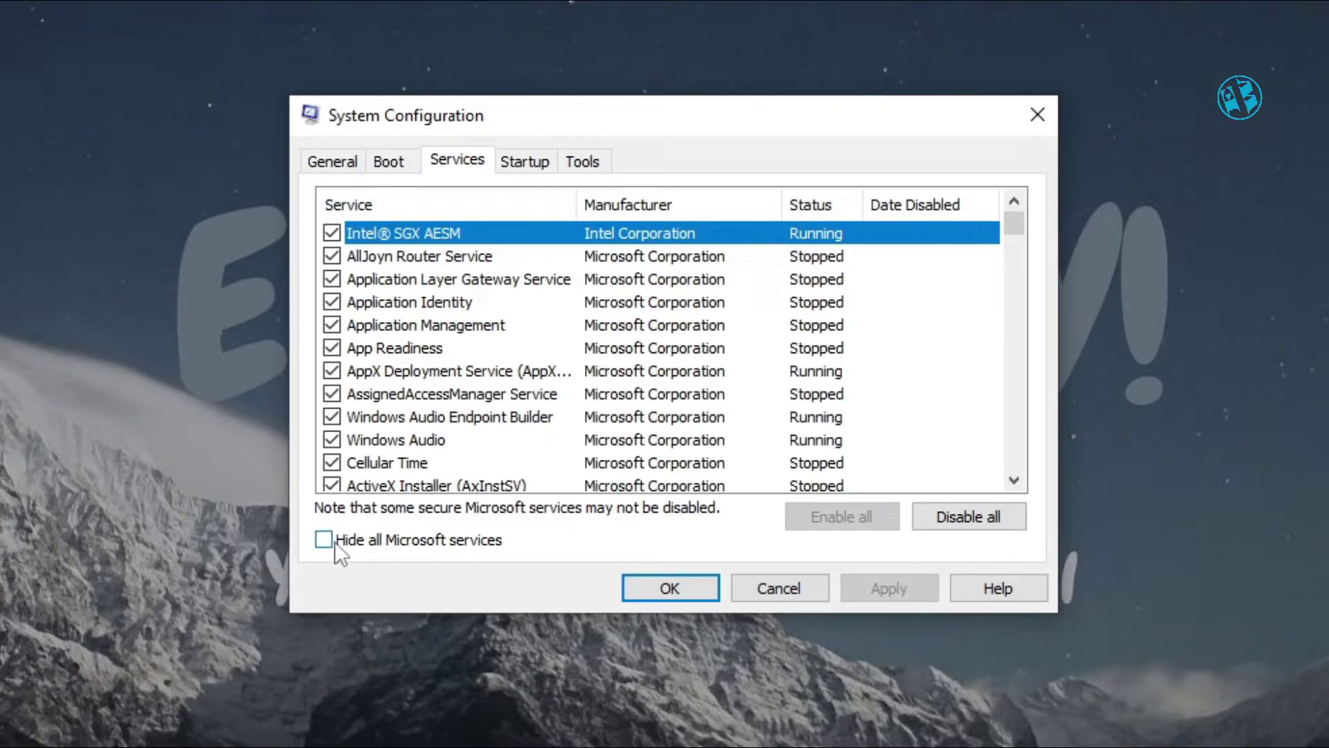
{"action": "left_click", "coordinate": [643, 393]}
{"action": "key", "text": "Down"}
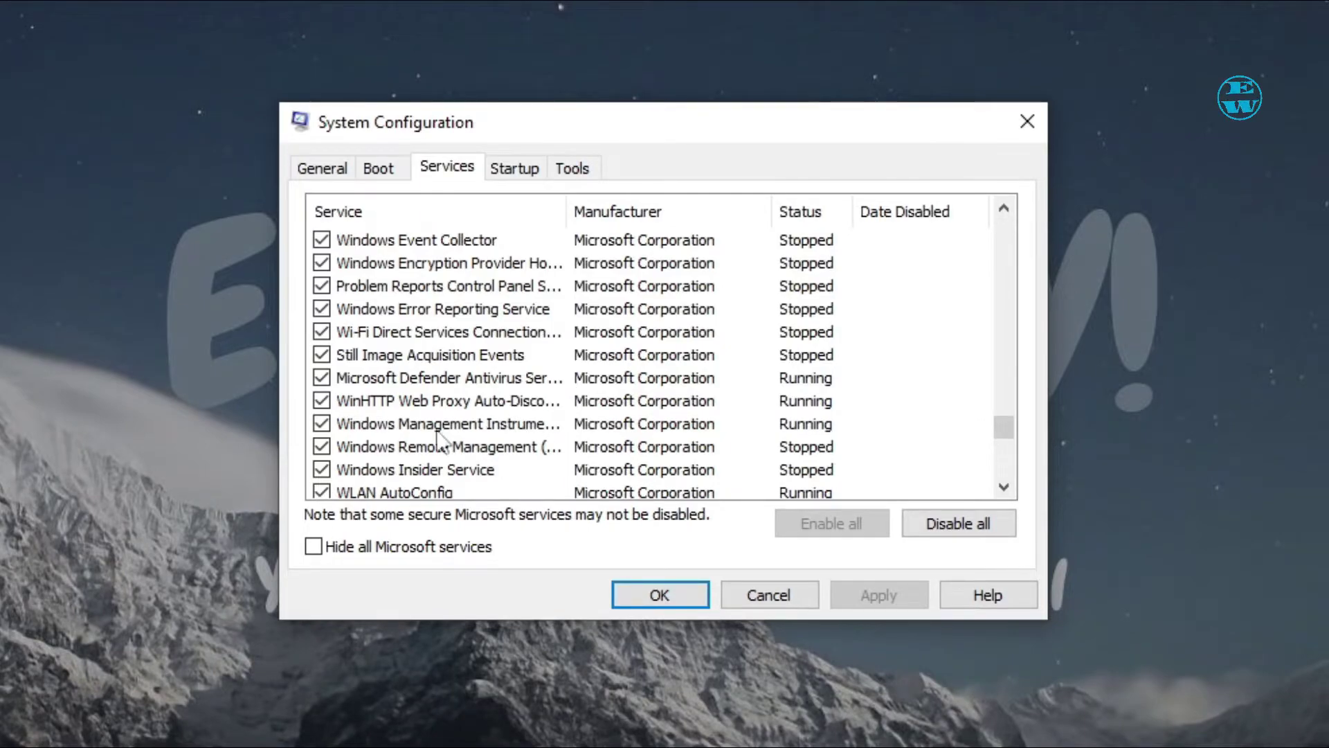
{"action": "left_click", "coordinate": [321, 423]}
{"action": "left_click", "coordinate": [870, 601]}
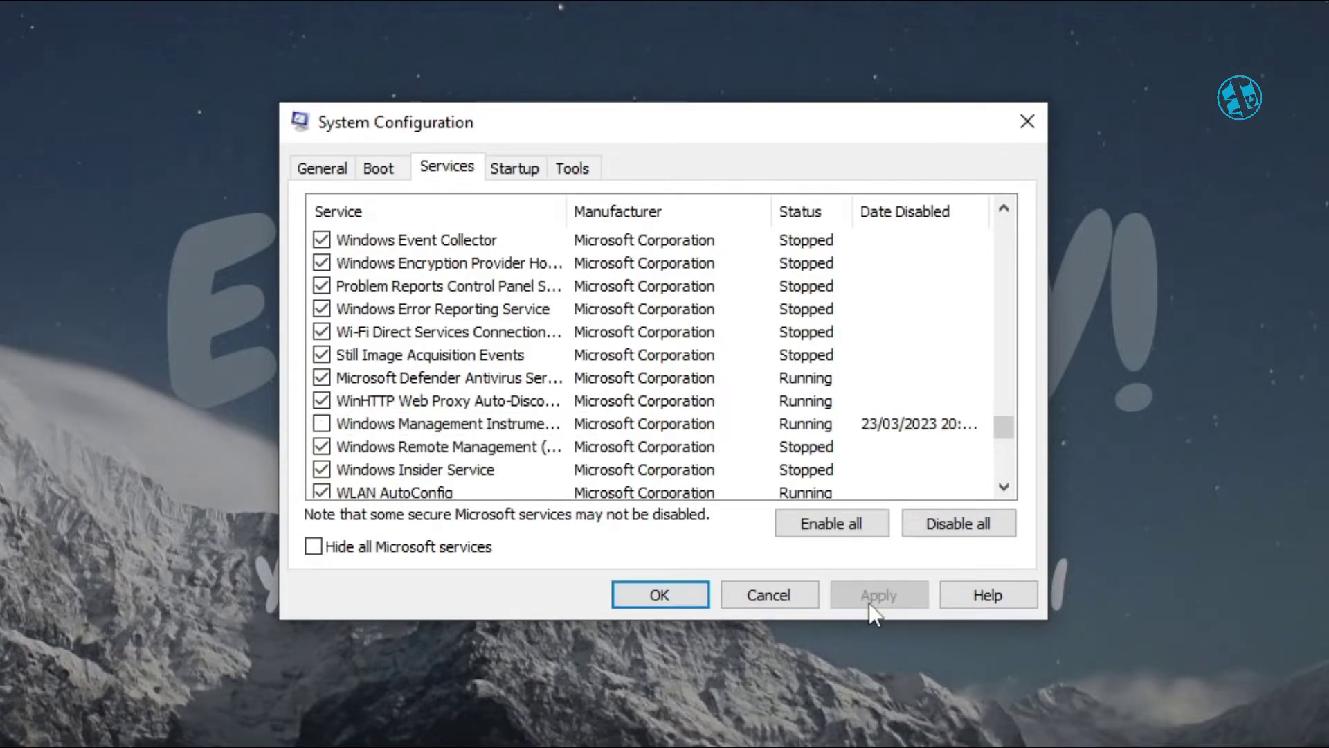
{"action": "left_click", "coordinate": [657, 593]}
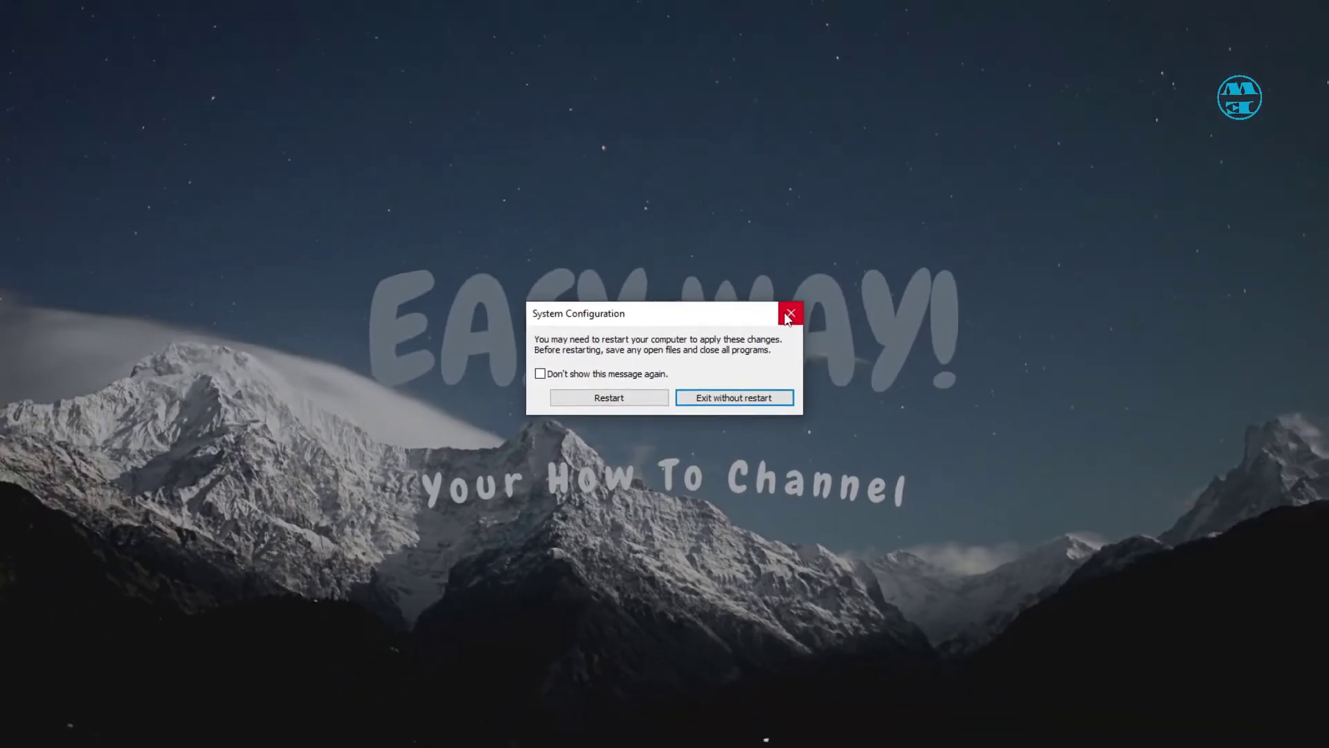
{"action": "left_click", "coordinate": [876, 284]}
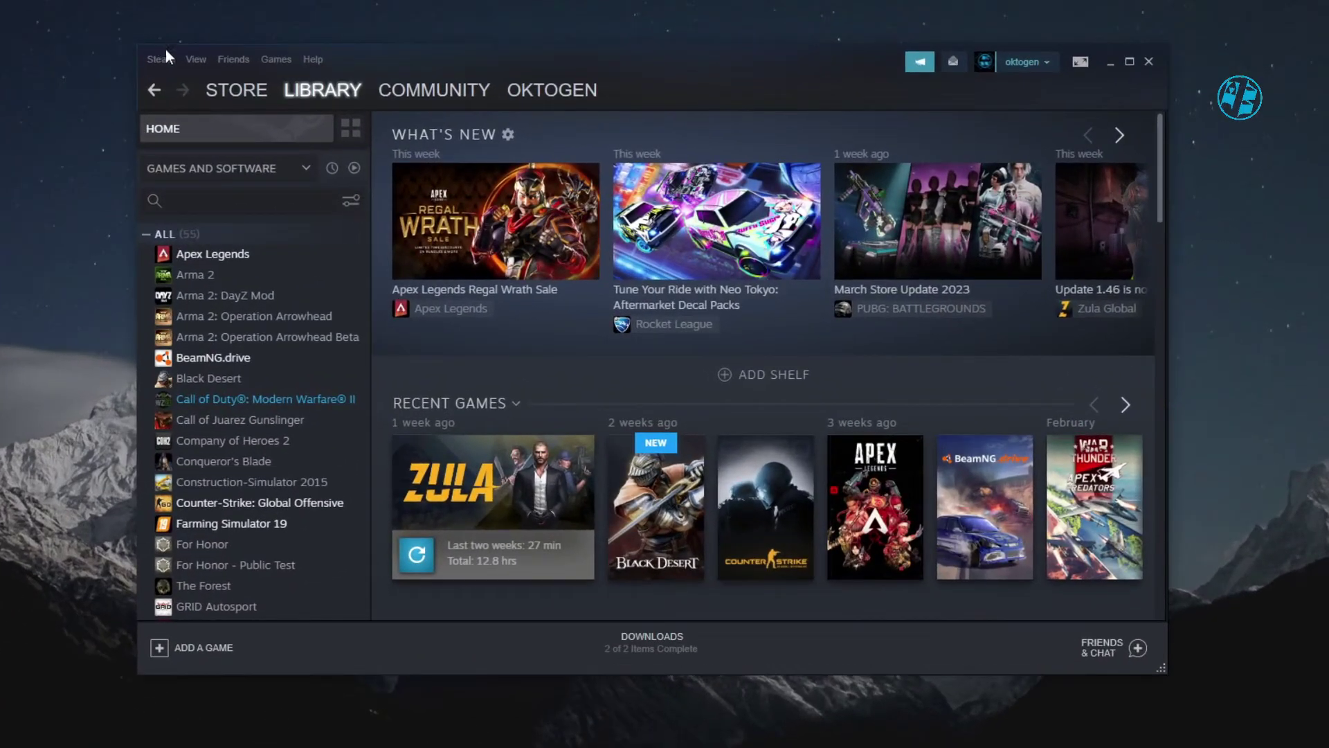
Start clearing the download cache in Steam's Downloads settings, then cancel the request and leave the settings
{"action": "left_click", "coordinate": [156, 58]}
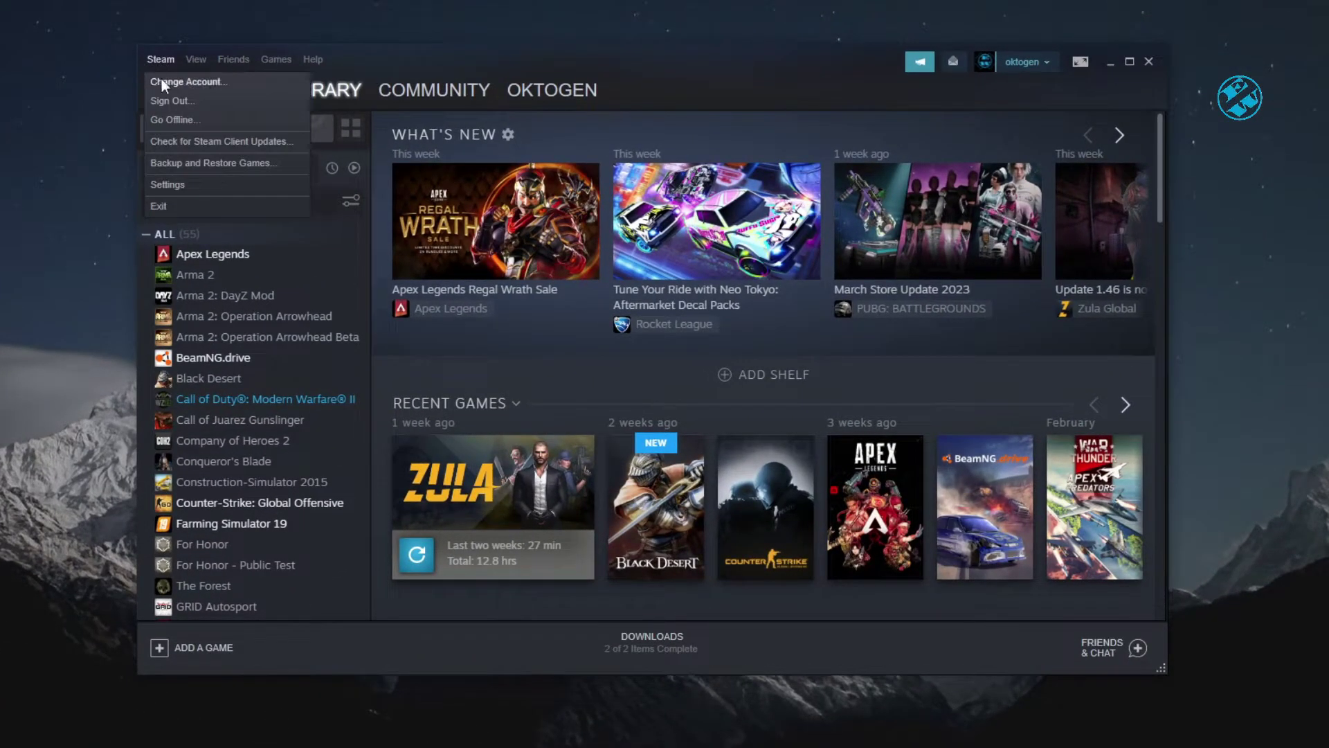
{"action": "left_click", "coordinate": [180, 185]}
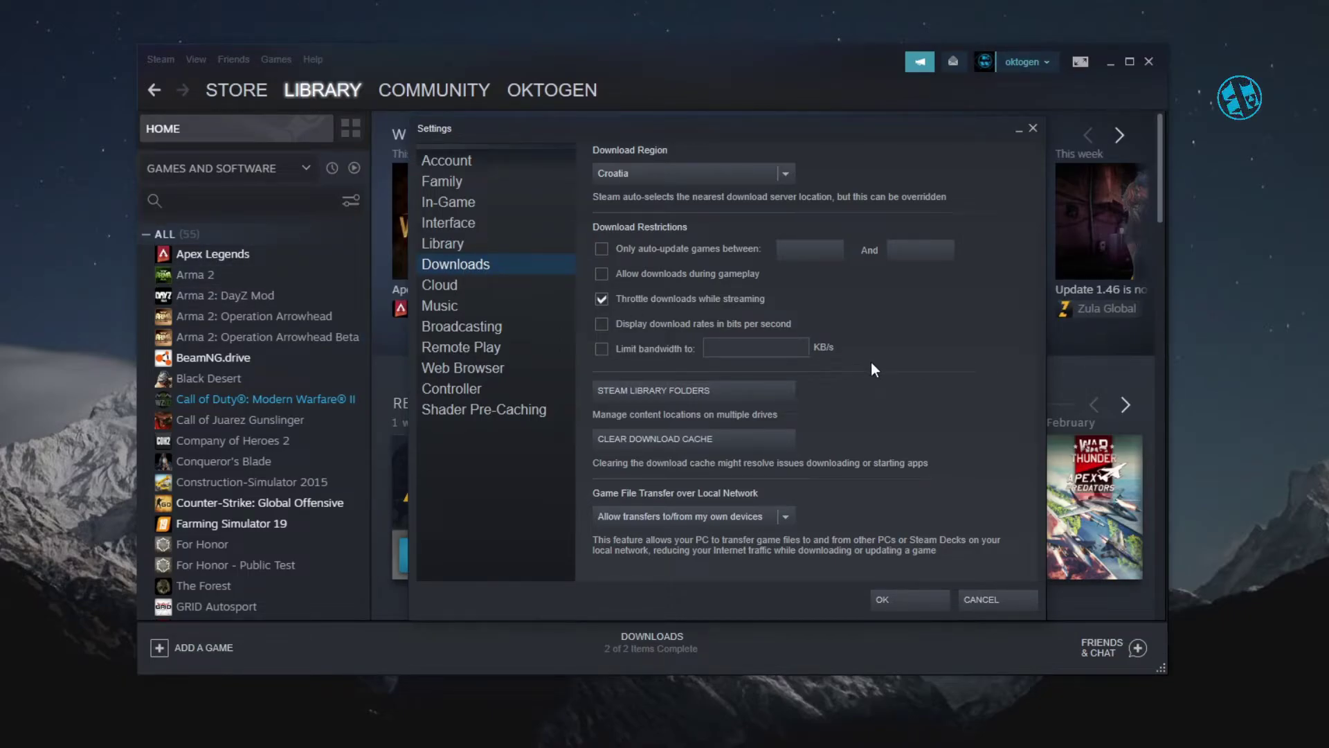
{"action": "left_click", "coordinate": [658, 439]}
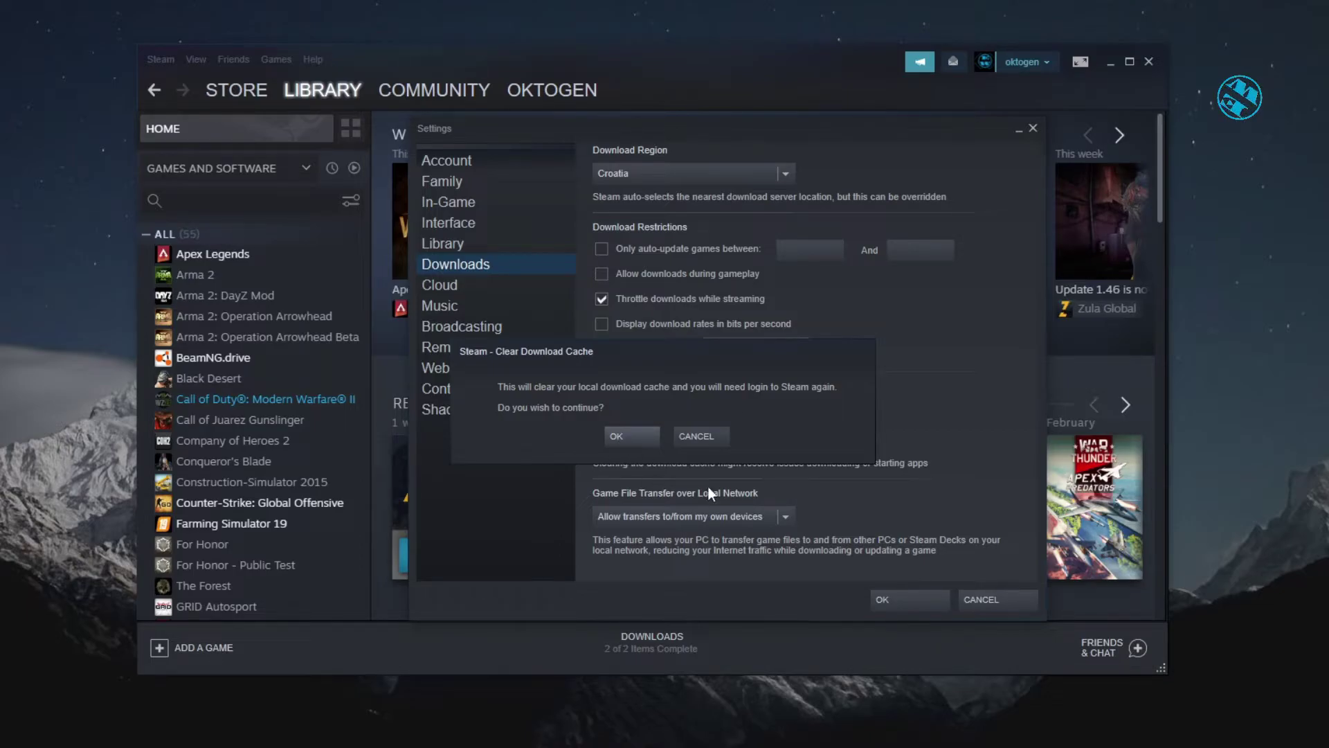
{"action": "left_click", "coordinate": [699, 437]}
{"action": "left_click", "coordinate": [991, 603]}
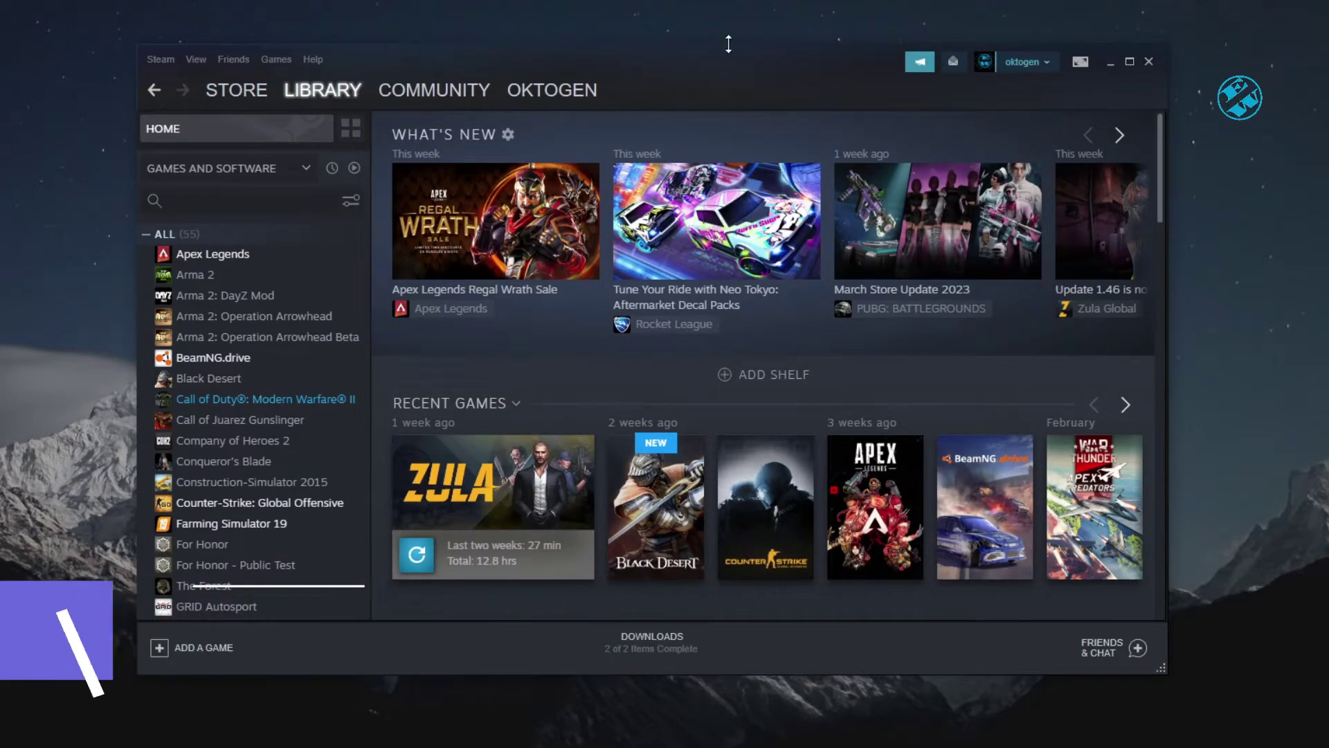
Disable the in-game Steam Overlay in the properties of Counter-Strike: Global Offensive, close them, and minimize Steam
{"action": "right_click", "coordinate": [265, 502]}
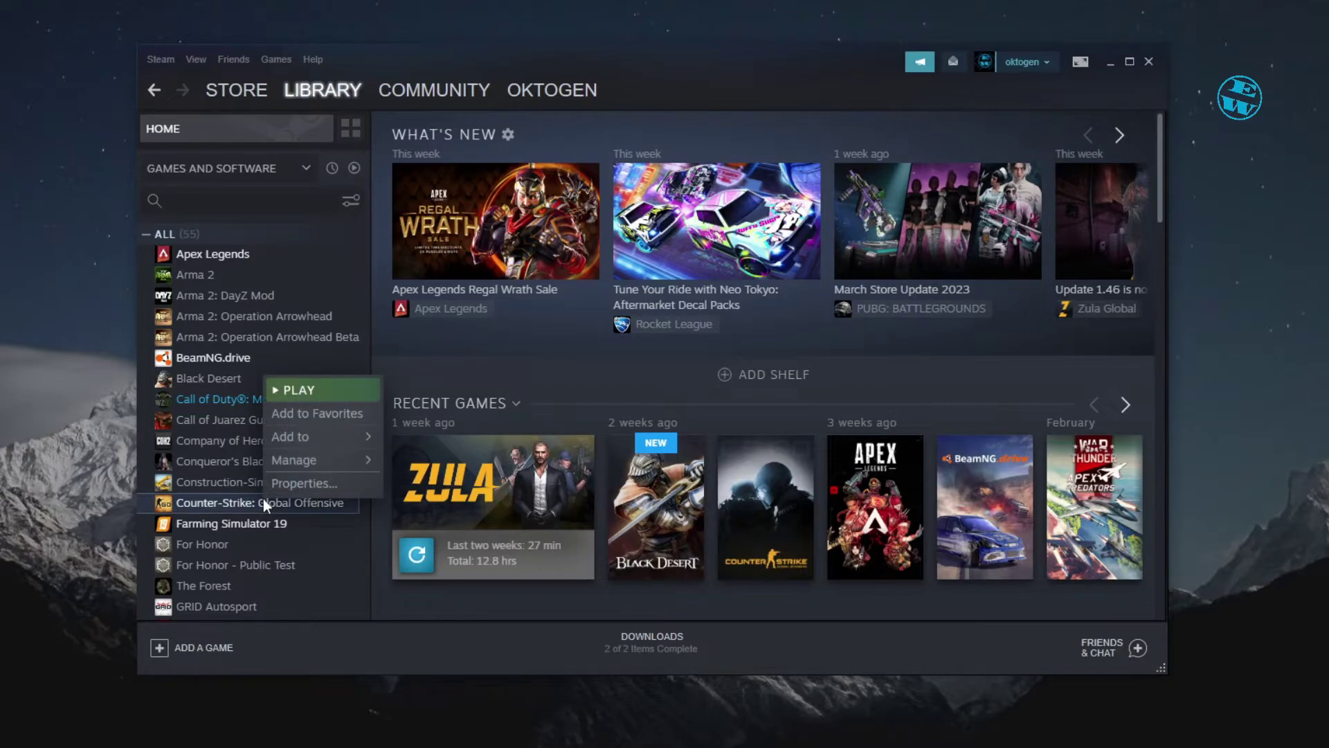
{"action": "left_click", "coordinate": [302, 485]}
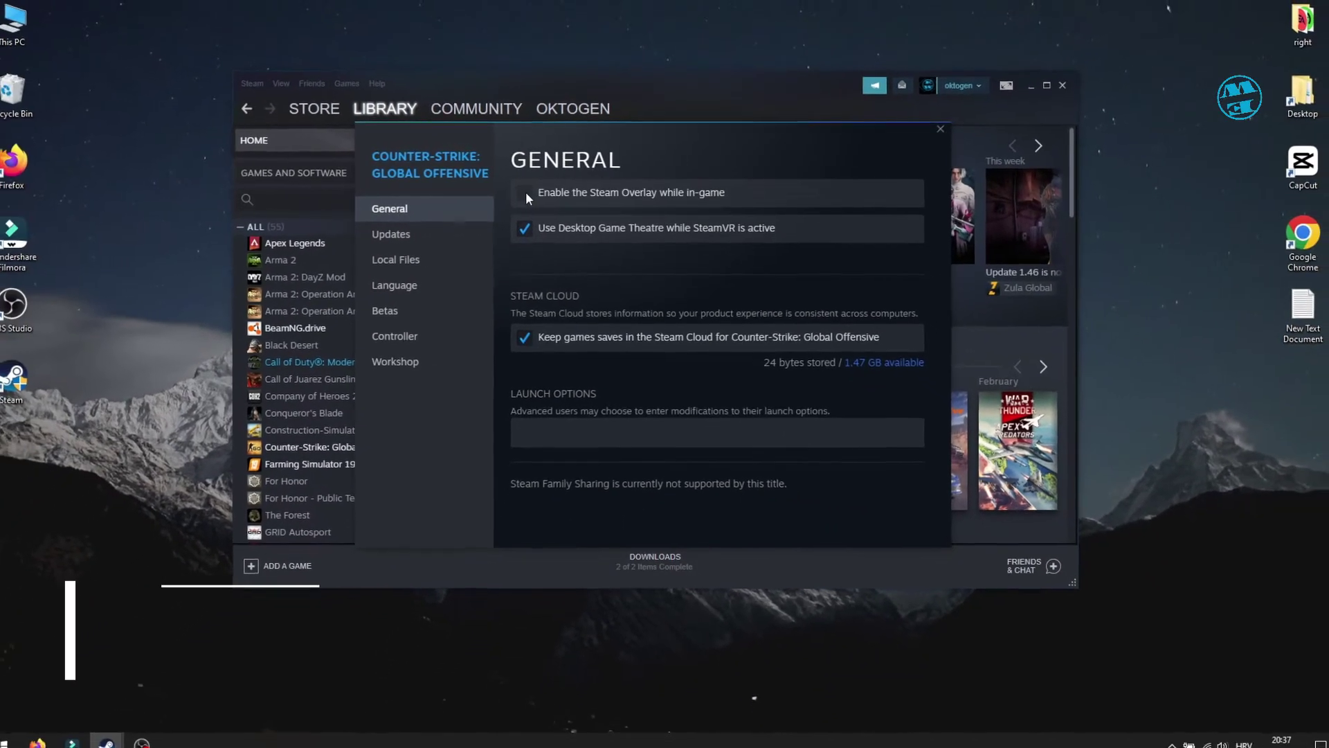
{"action": "left_click", "coordinate": [940, 129]}
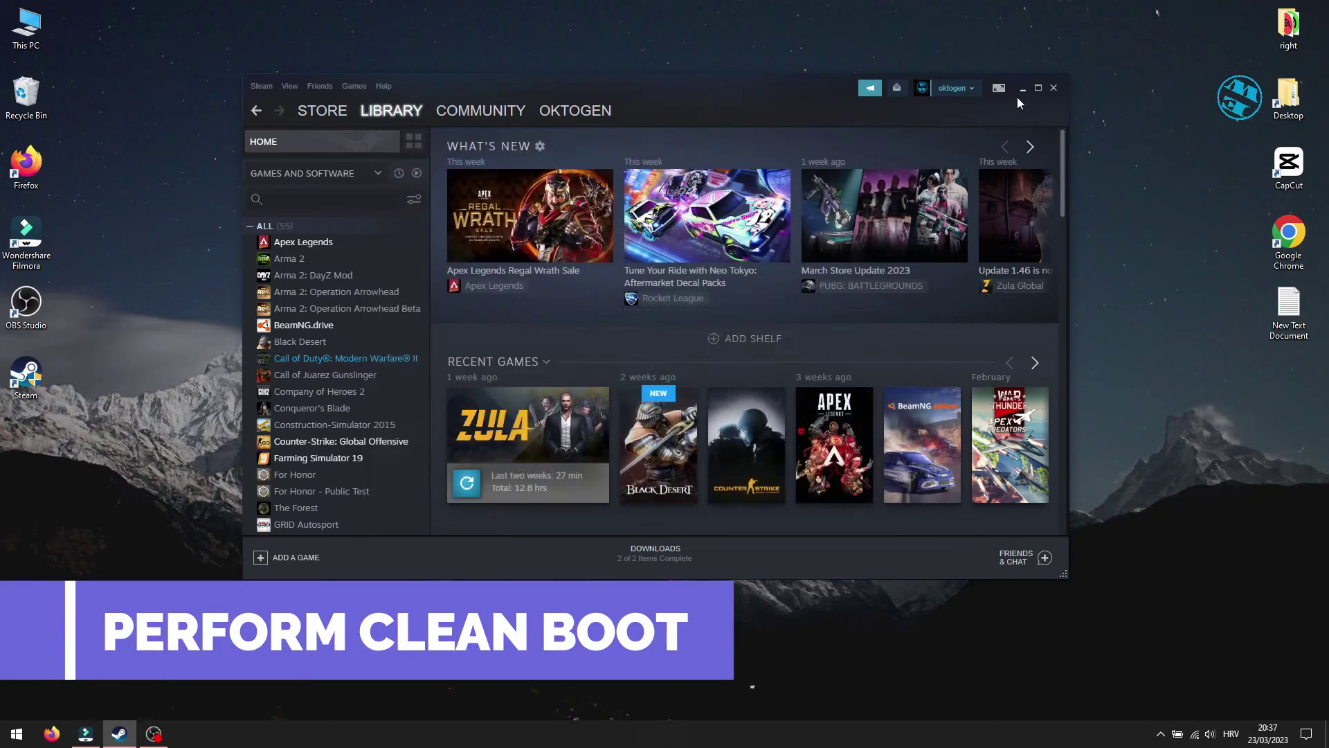
{"action": "left_click", "coordinate": [1022, 90]}
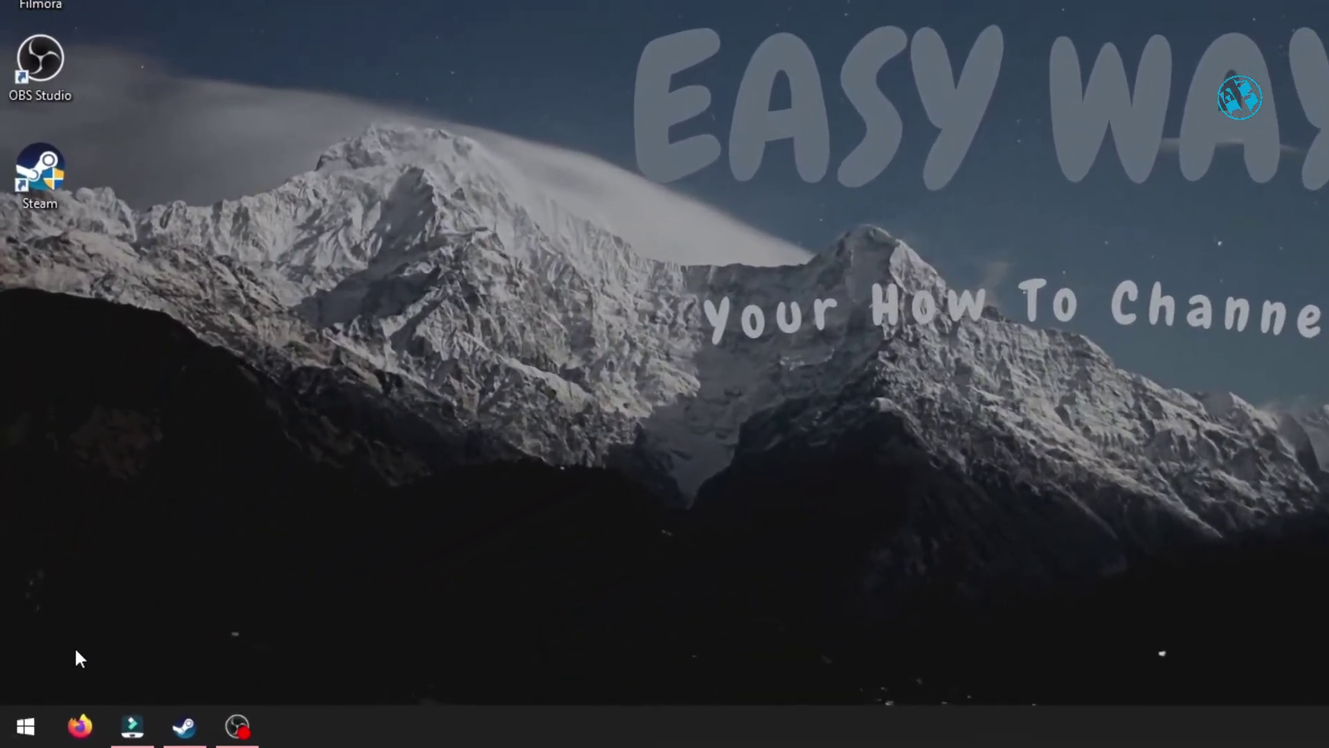
Open System Configuration by running msconfig
{"action": "key", "text": "super+x"}
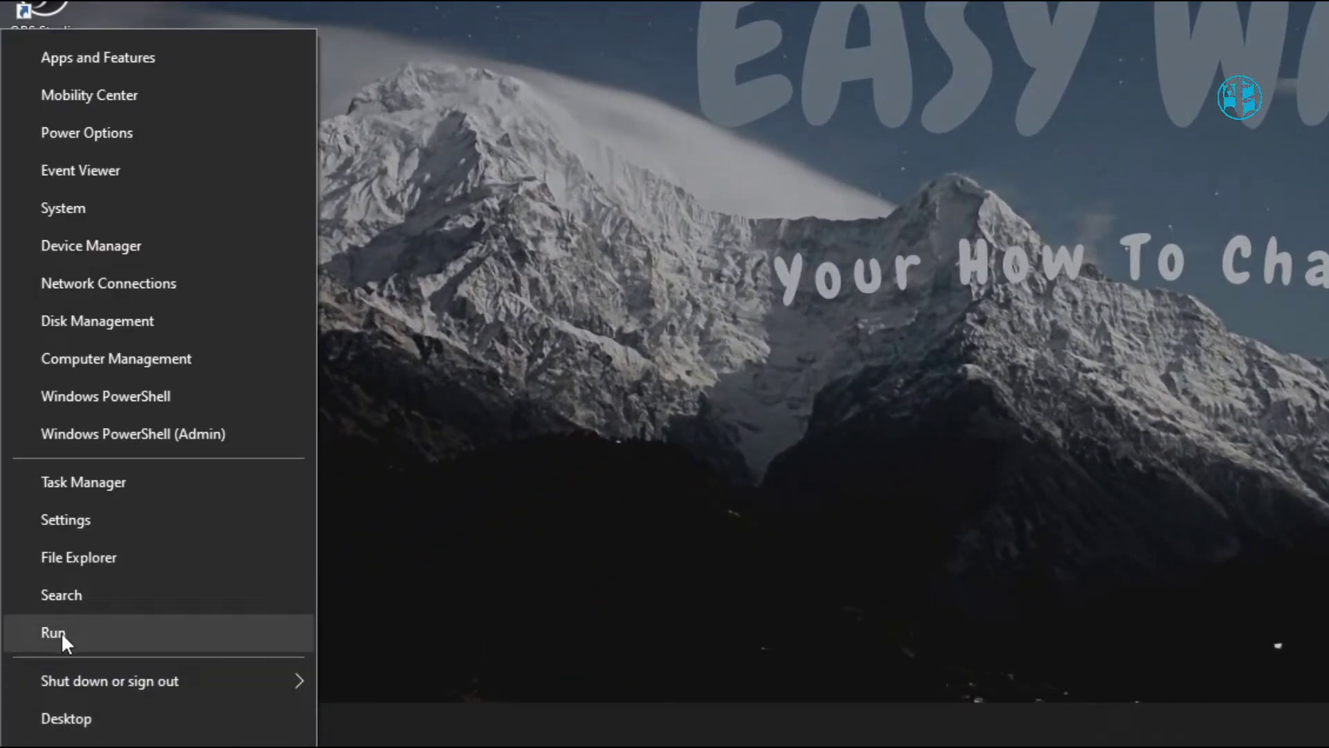
{"action": "left_click", "coordinate": [66, 643]}
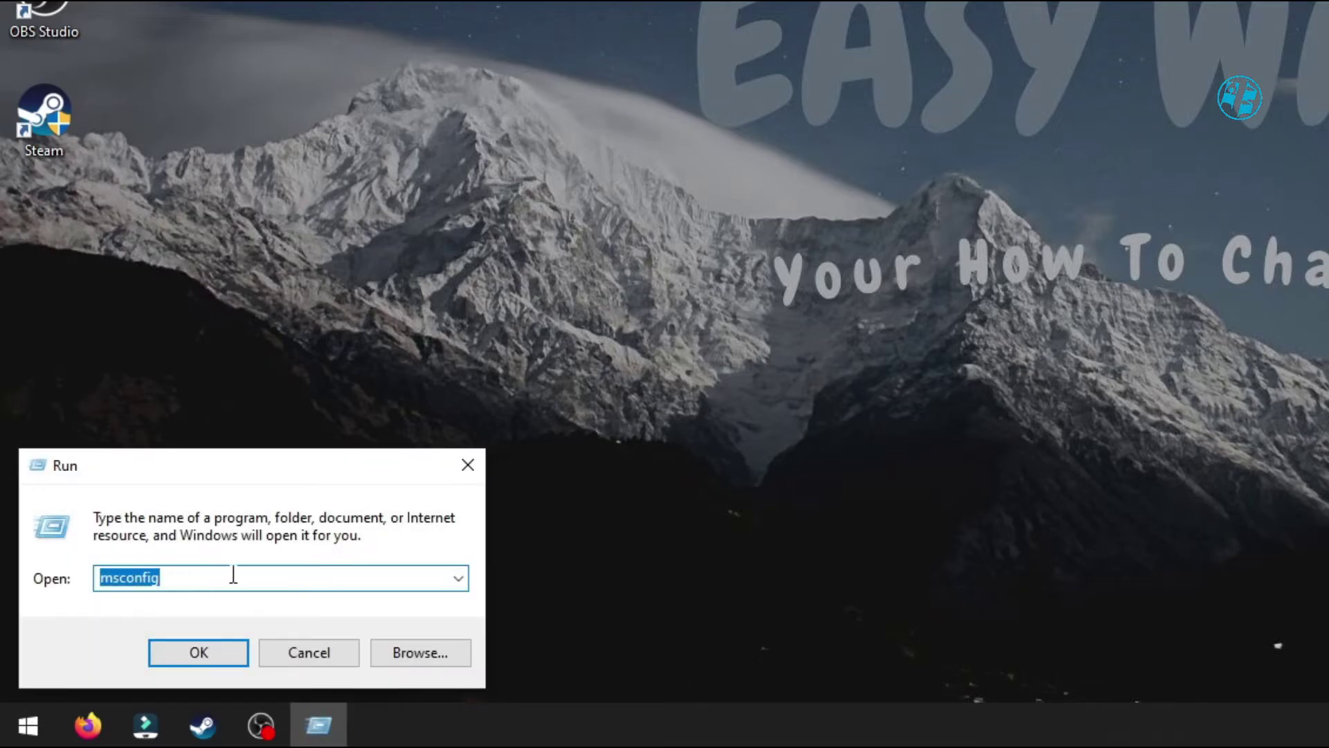
{"action": "left_click", "coordinate": [197, 661]}
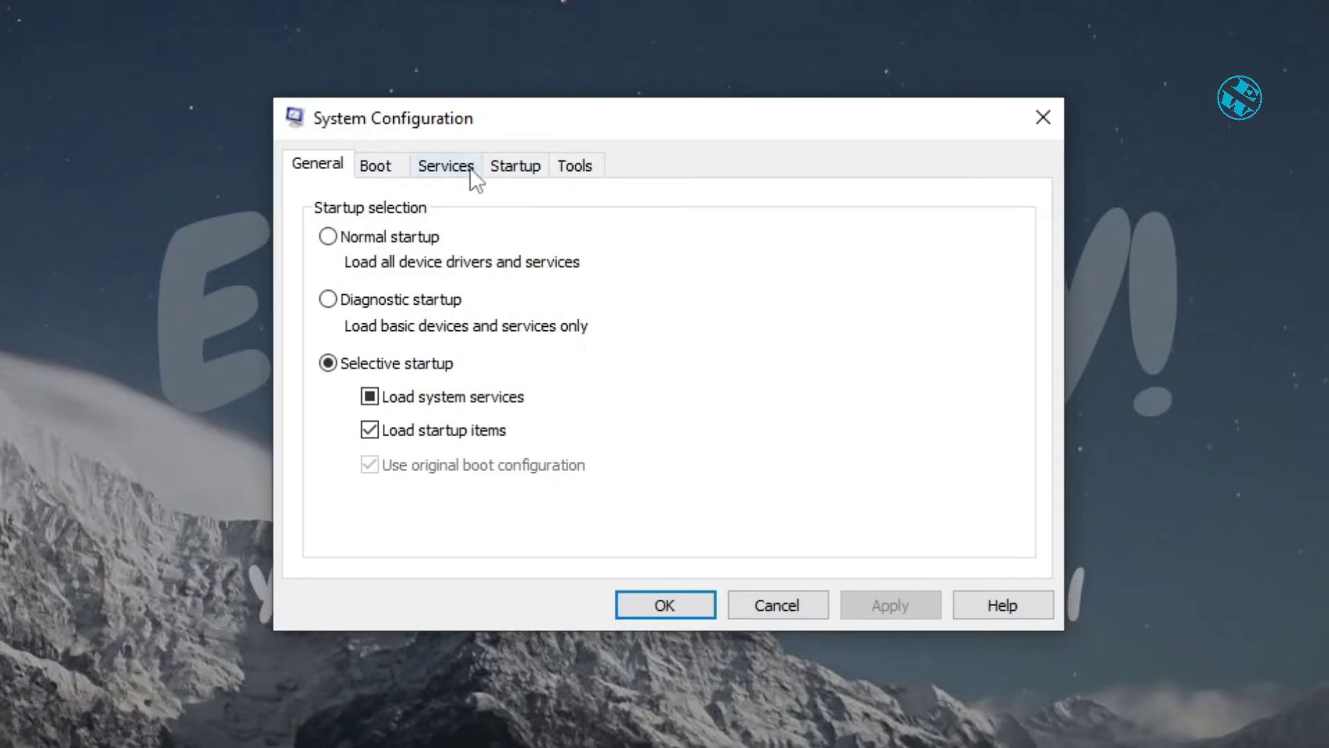
Hide all Microsoft services, disable all remaining services, and save the change
{"action": "left_click", "coordinate": [444, 164]}
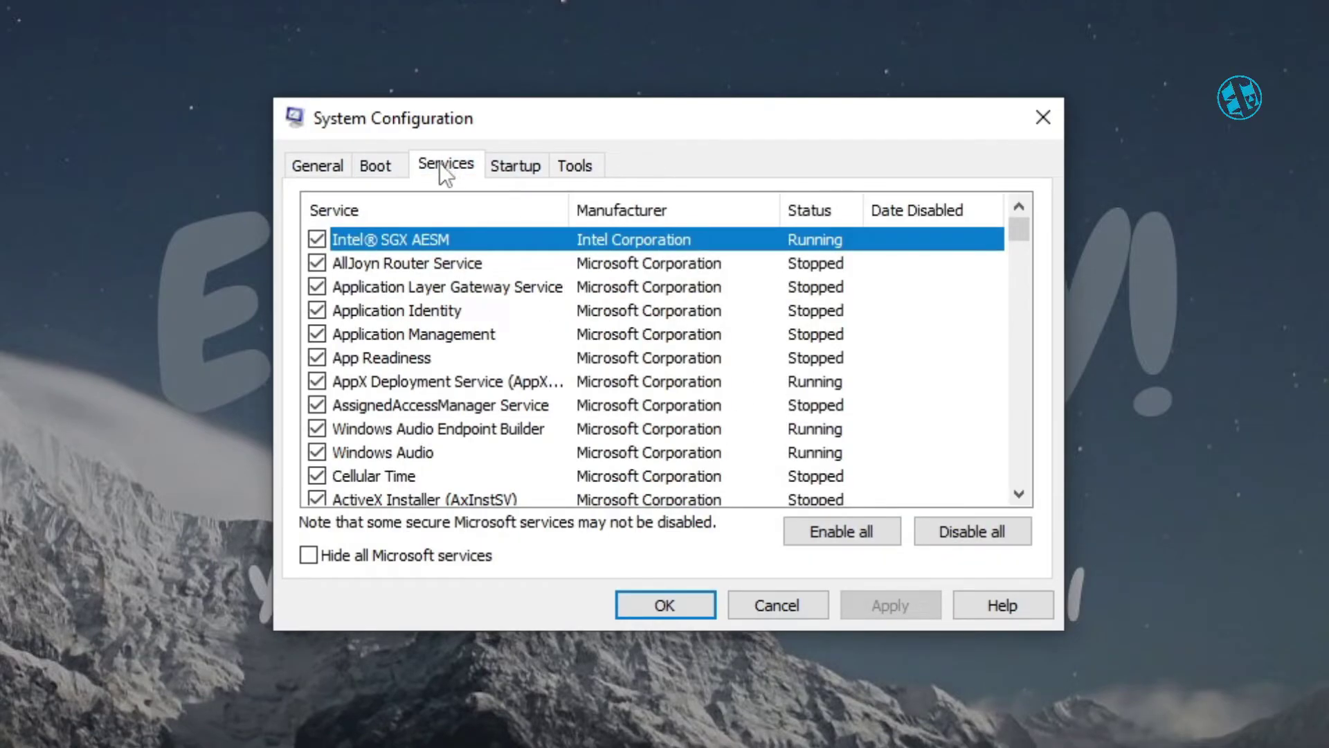
{"action": "left_click", "coordinate": [317, 555]}
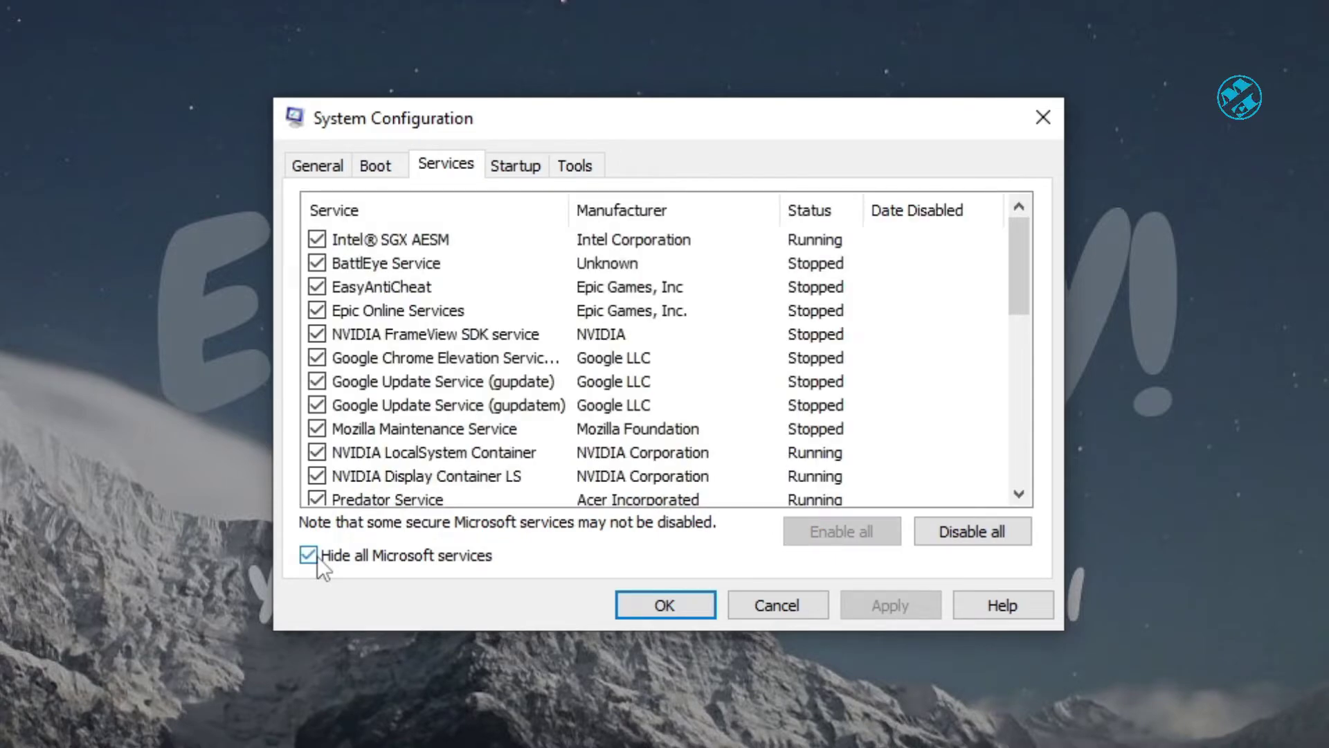
{"action": "left_click", "coordinate": [978, 538]}
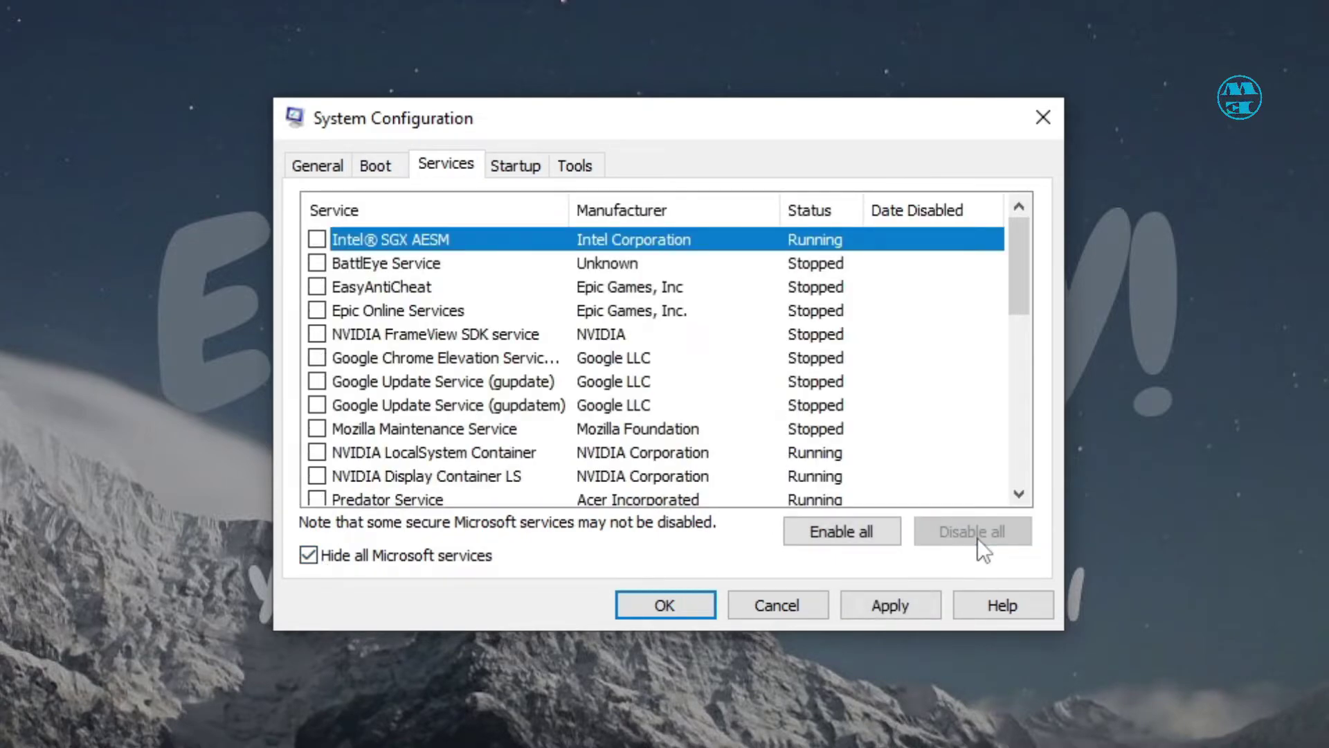
{"action": "left_click", "coordinate": [883, 609]}
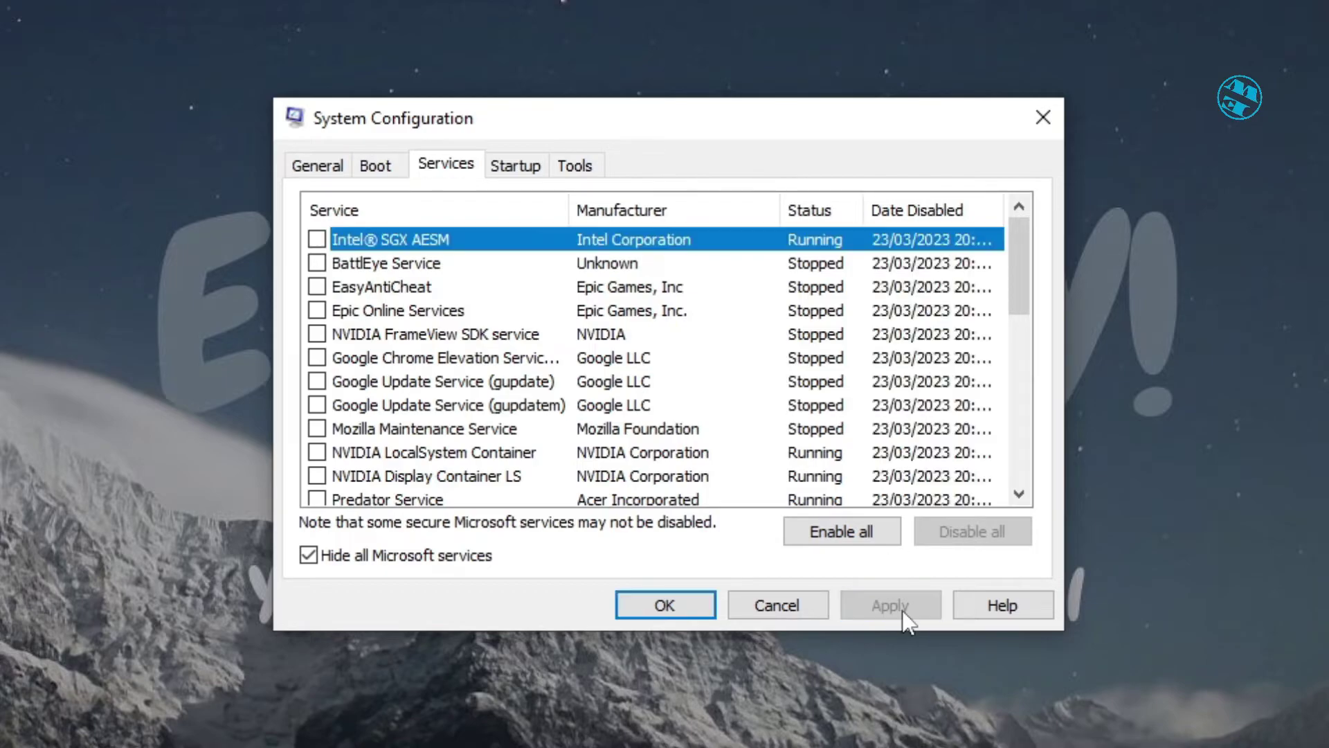
{"action": "left_click", "coordinate": [679, 605]}
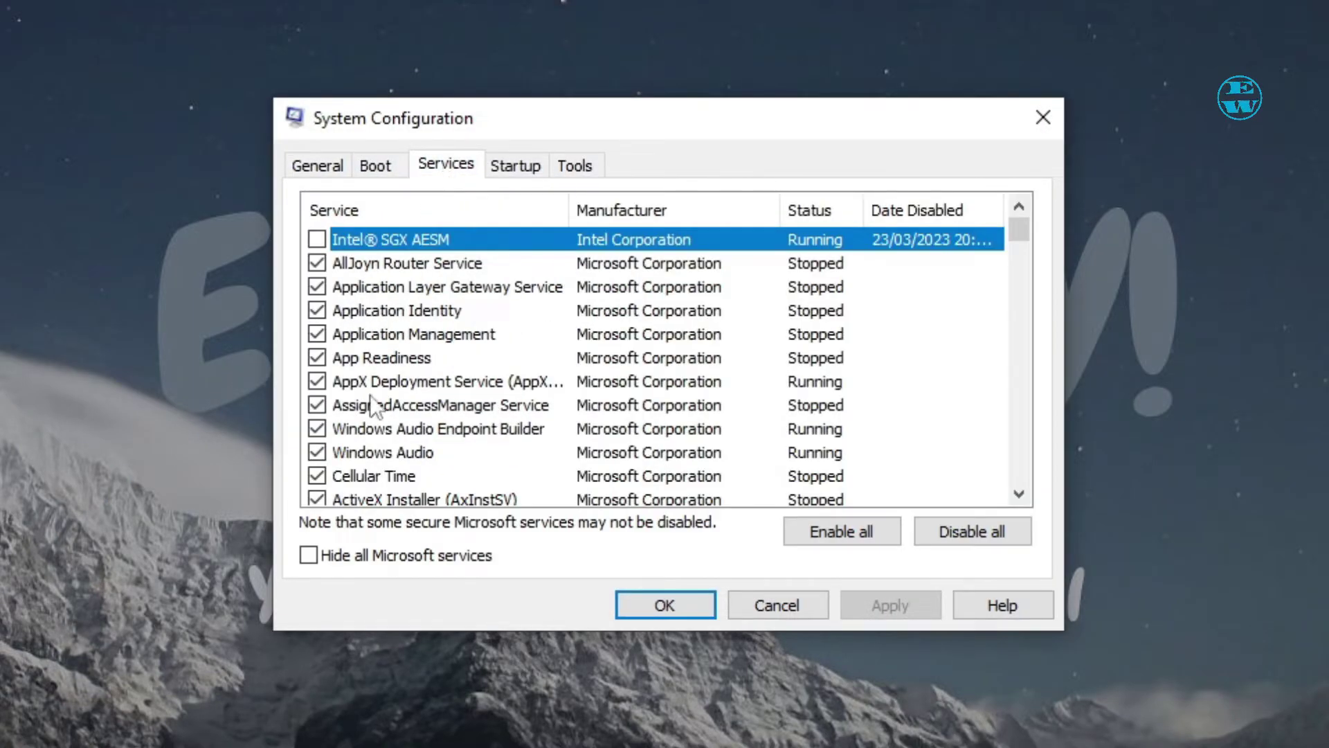
With Microsoft services hidden, re-enable only the Intel SGX AESM service and save the change
{"action": "left_click", "coordinate": [308, 555]}
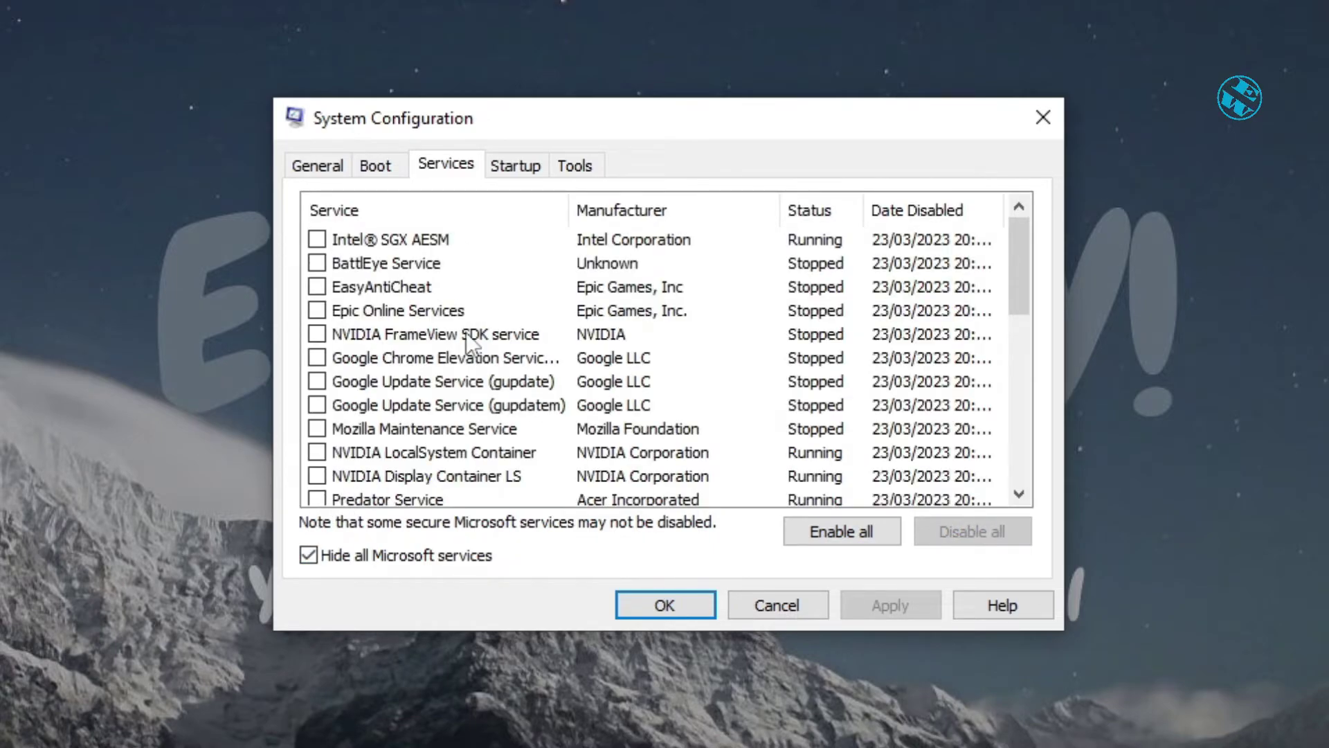
{"action": "scroll", "coordinate": [529, 377], "scroll_direction": "down", "scroll_amount": 5}
{"action": "scroll", "coordinate": [471, 369], "scroll_direction": "up", "scroll_amount": 5}
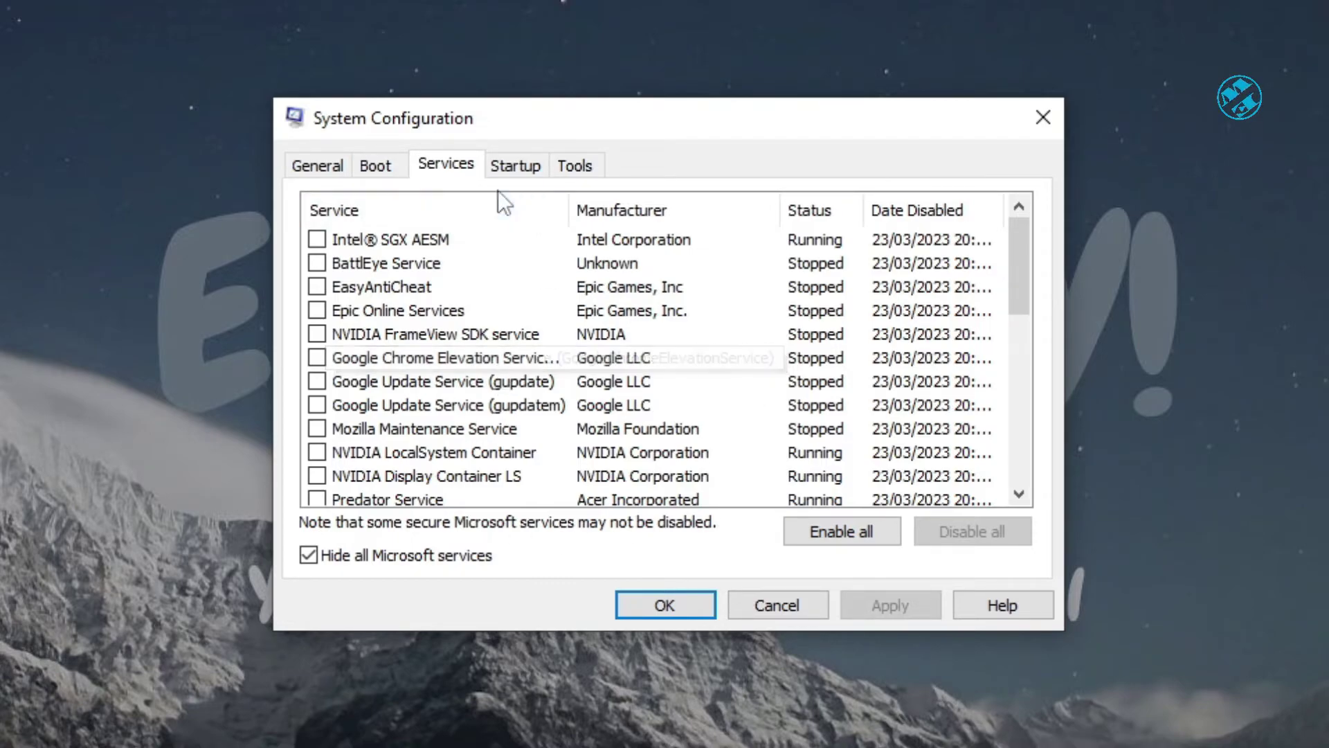
{"action": "left_click", "coordinate": [317, 240]}
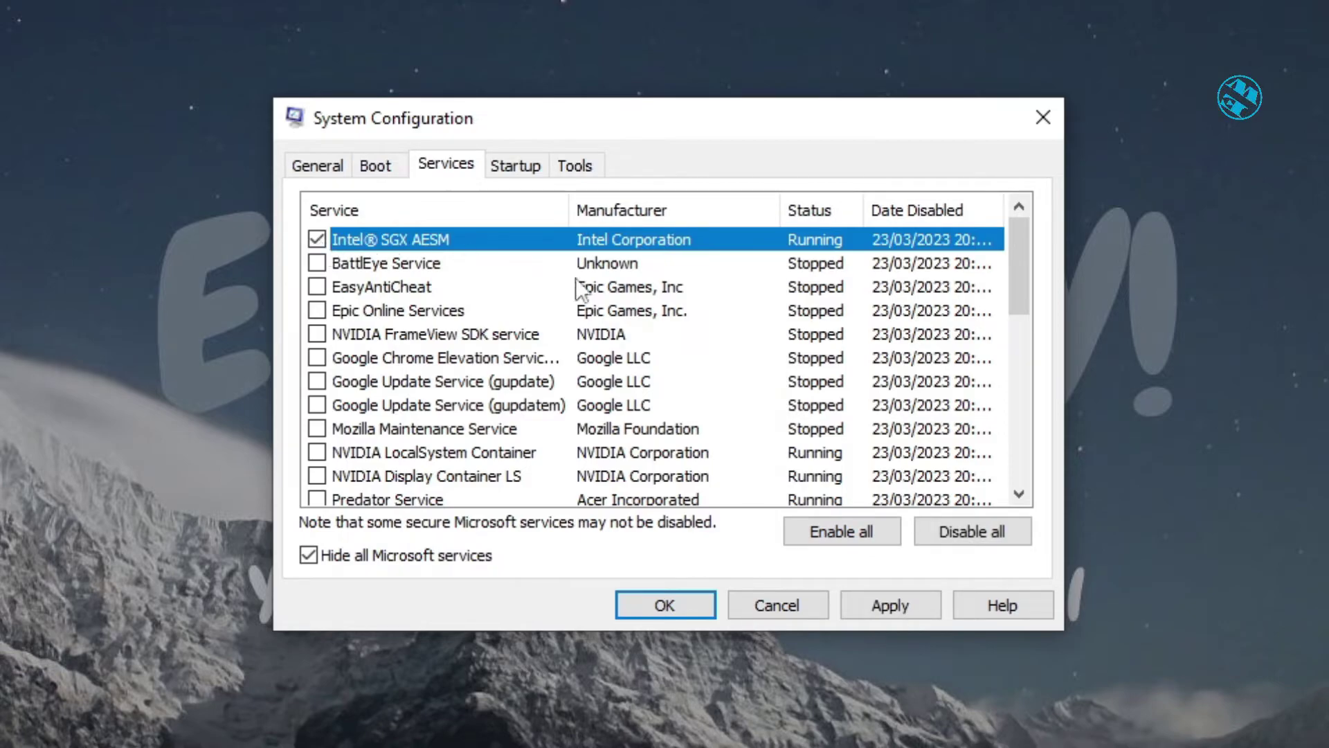
{"action": "left_click", "coordinate": [891, 612]}
{"action": "left_click", "coordinate": [657, 605]}
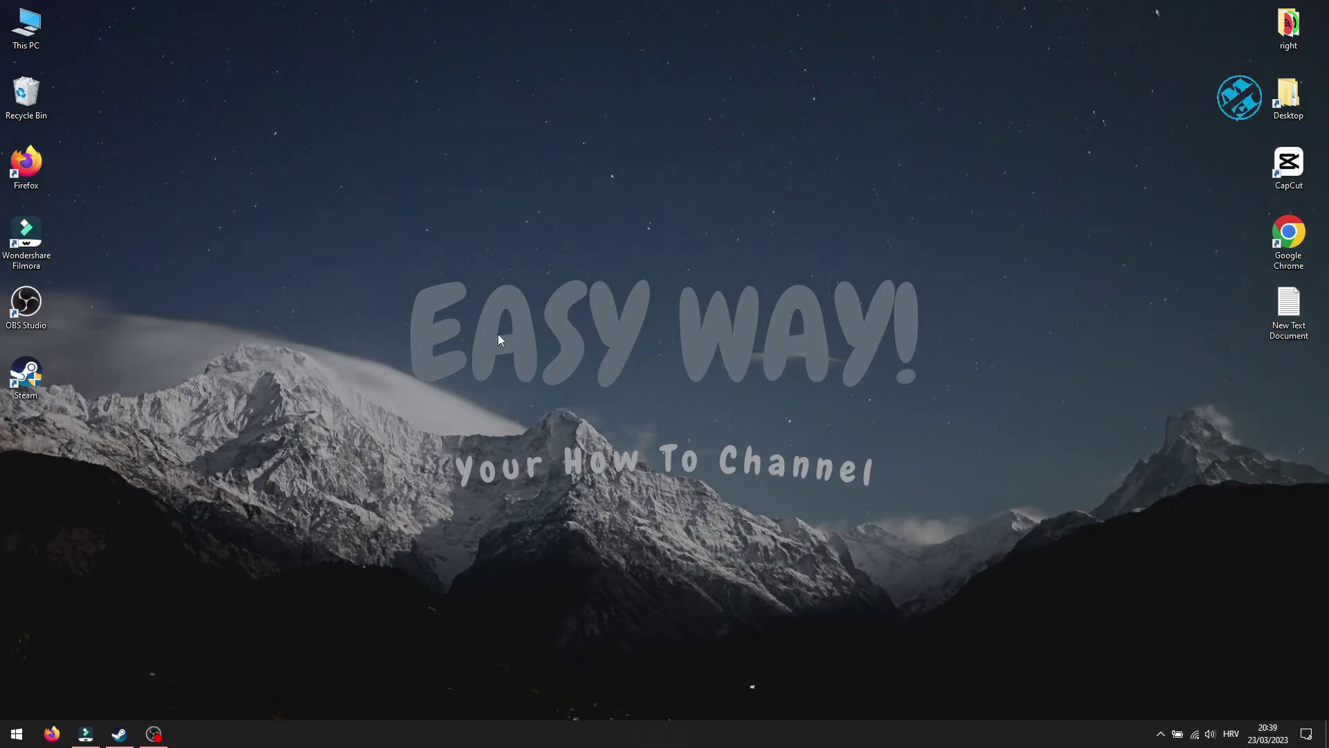
{"action": "double_click", "coordinate": [25, 26]}
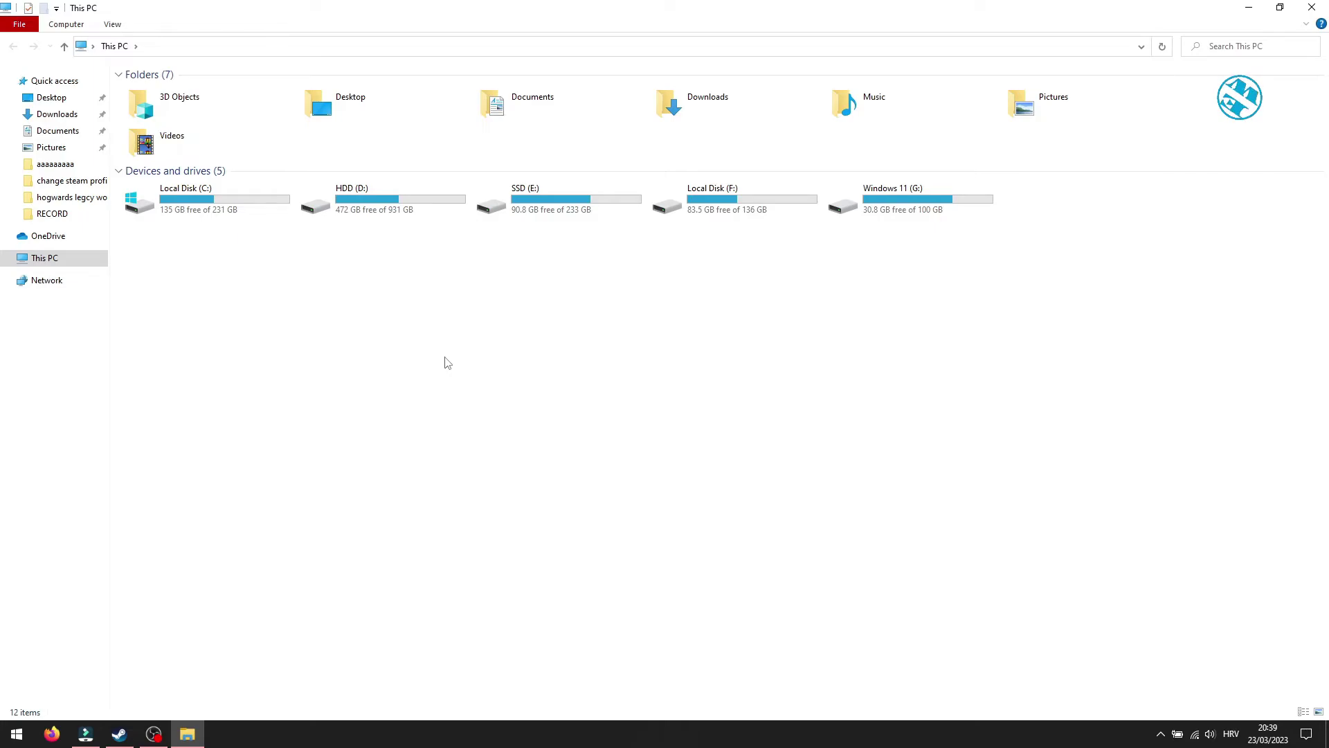
{"action": "left_click", "coordinate": [1312, 7]}
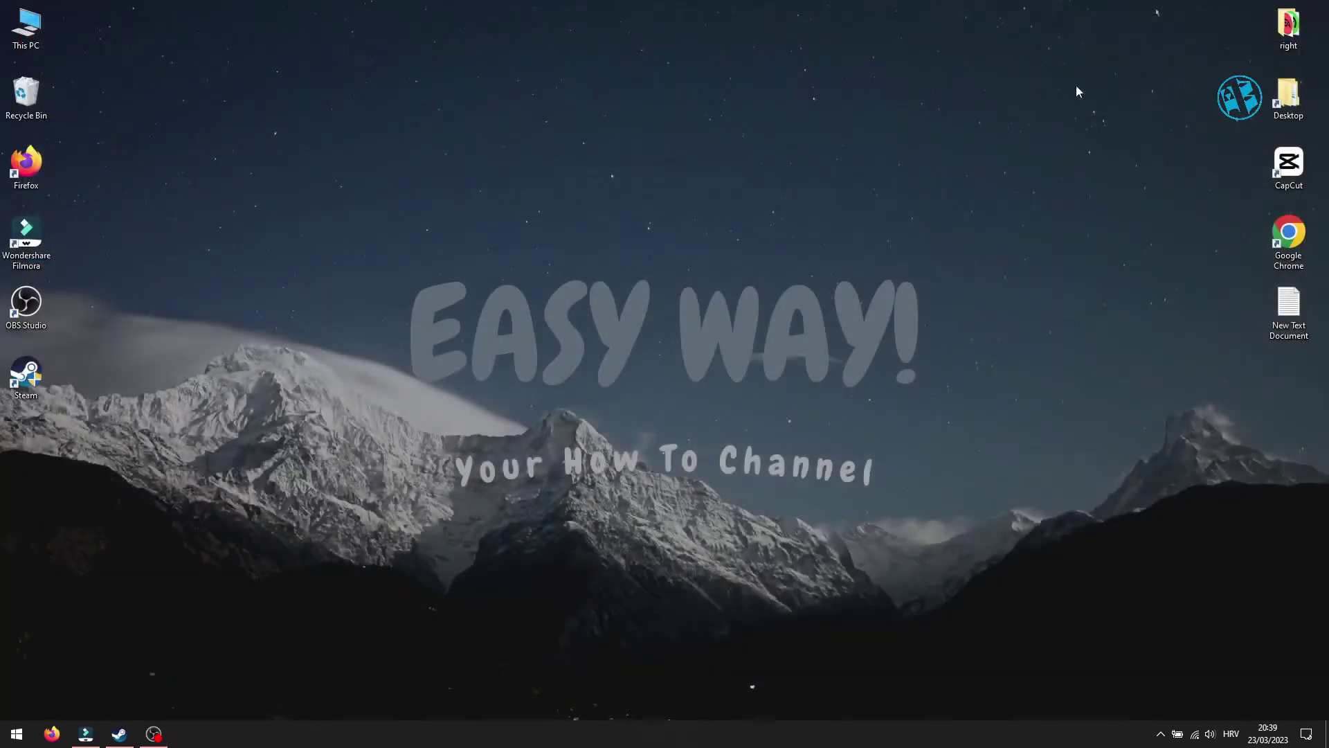
{"action": "left_click", "coordinate": [1160, 734]}
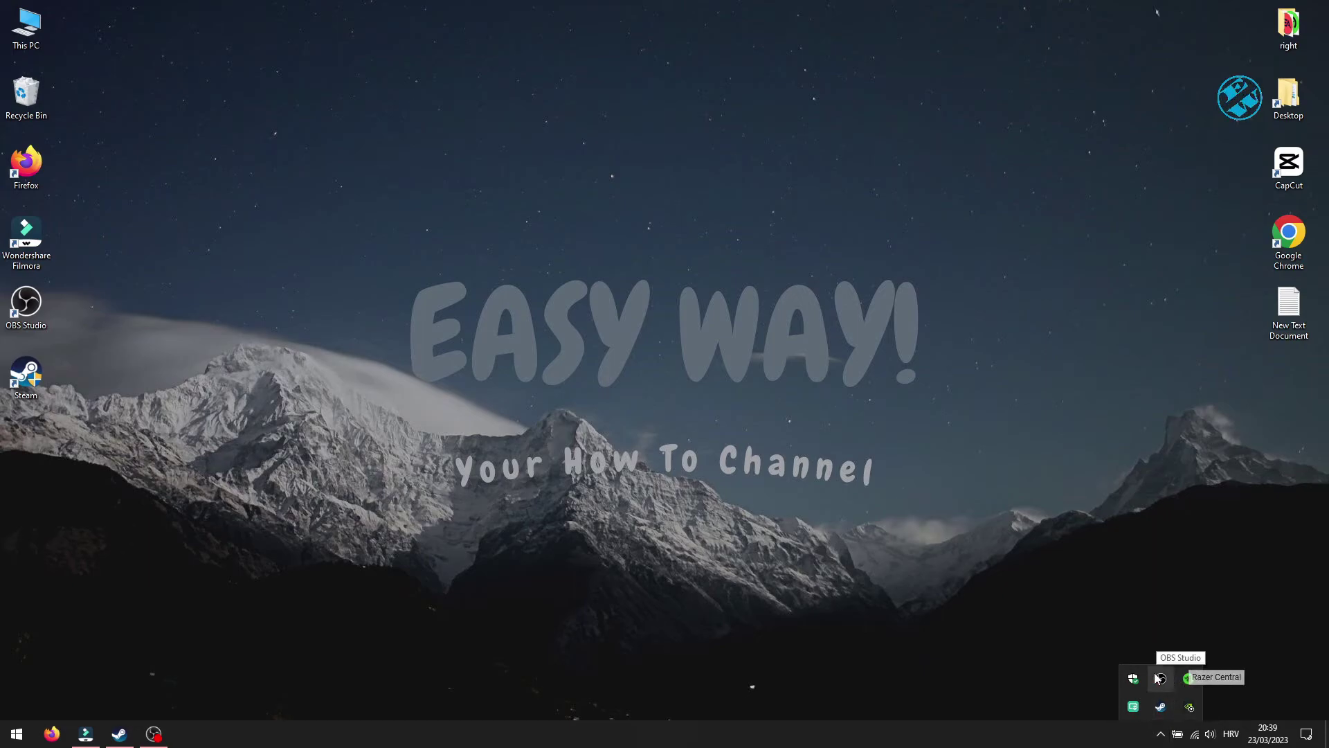
{"action": "left_click", "coordinate": [711, 418]}
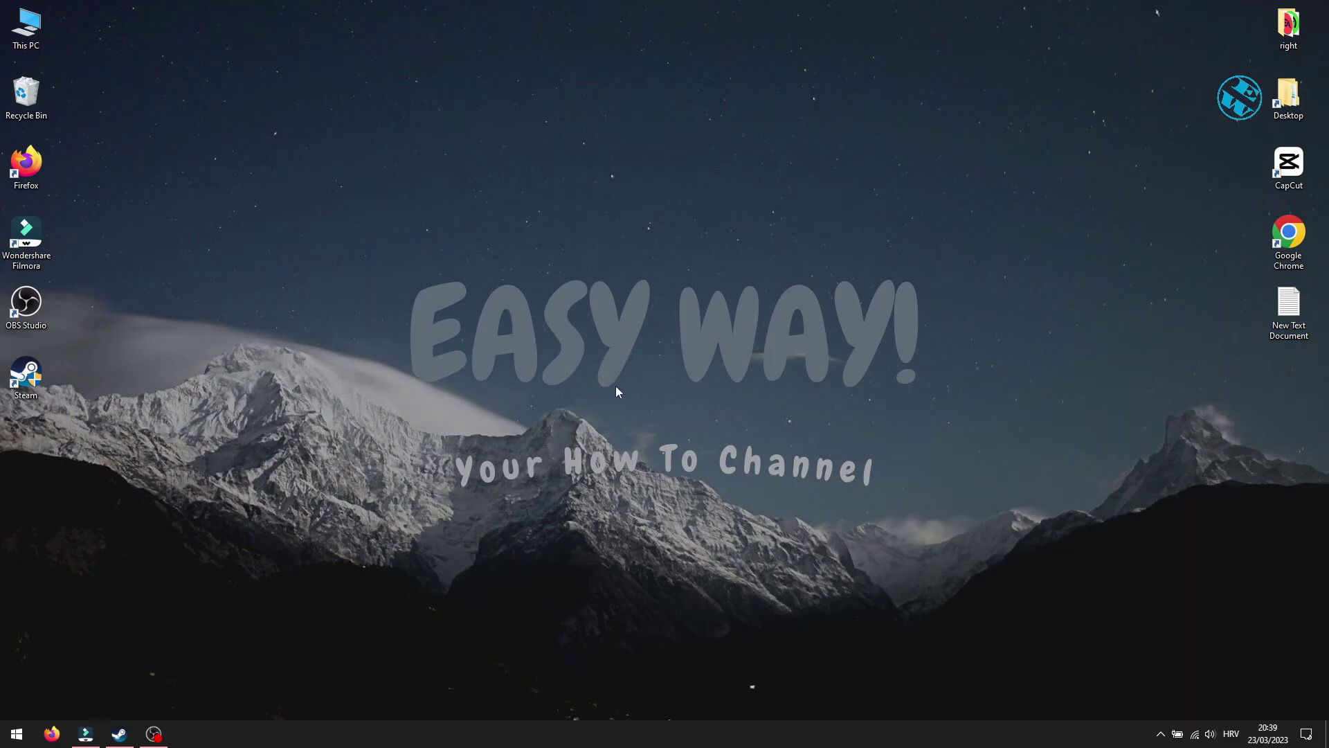
{"action": "left_click_drag", "start_coordinate": [256, 179], "coordinate": [1082, 613]}
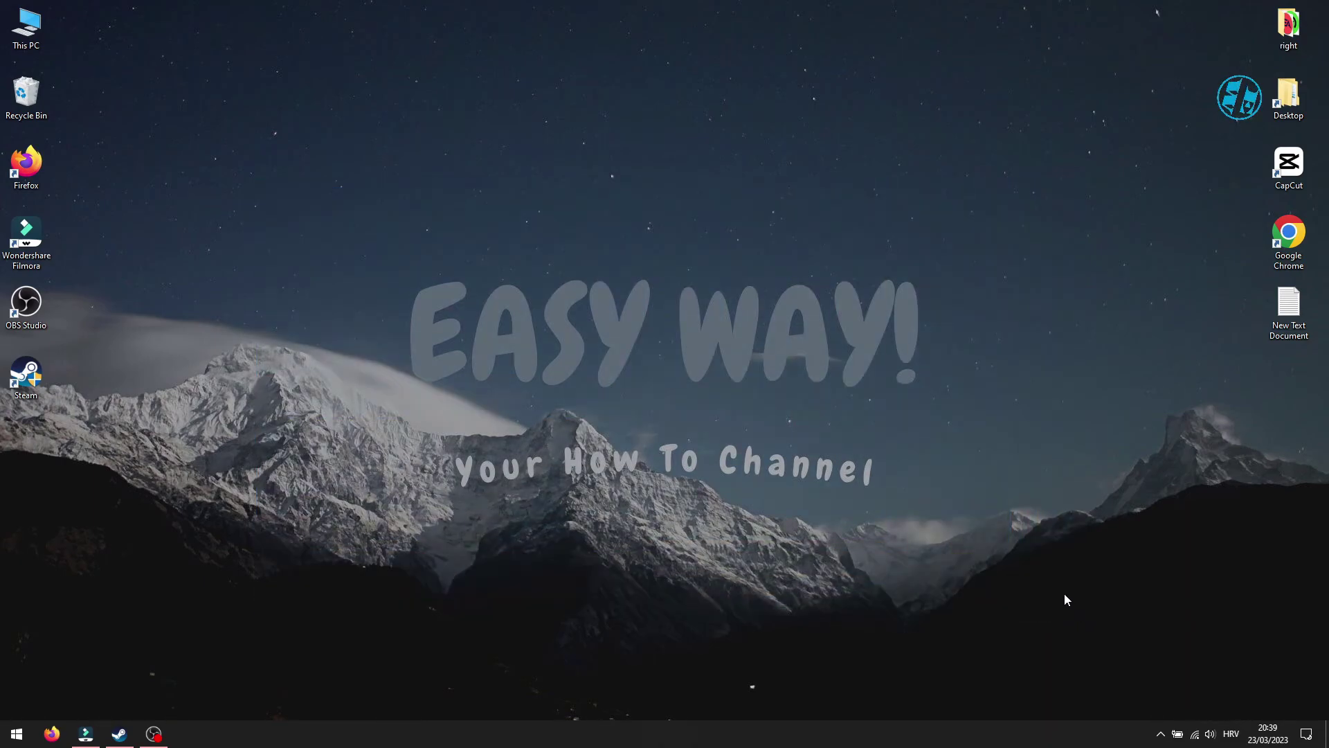